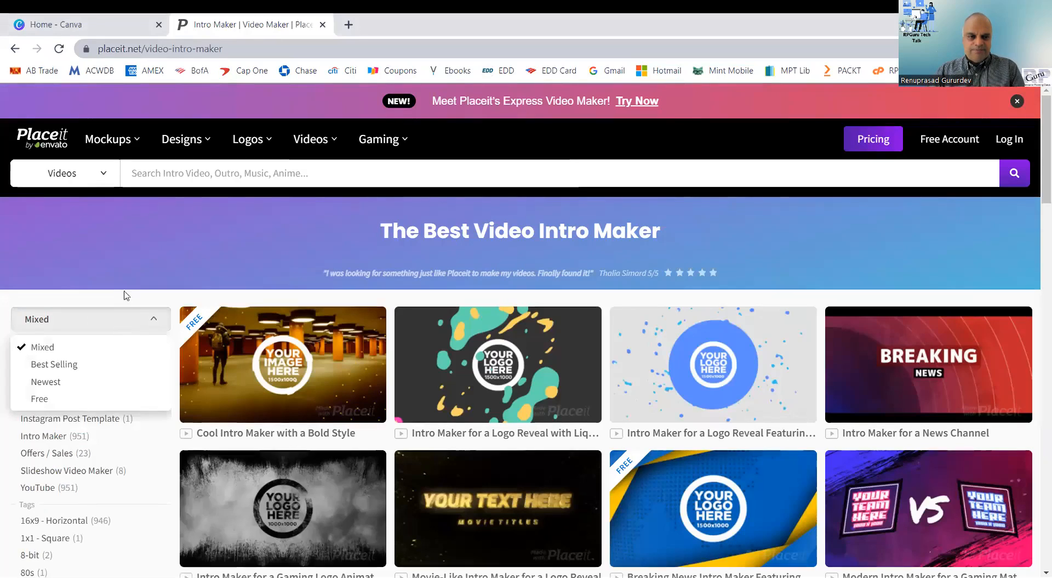
Search the Placeit video templates for the suggested term "technology"
{"action": "left_click", "coordinate": [204, 180]}
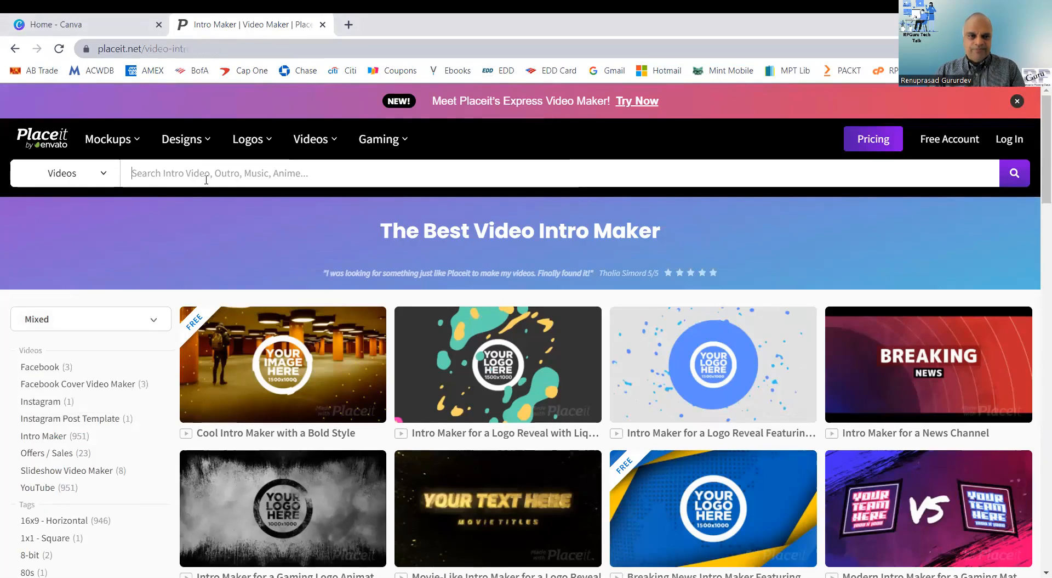
{"action": "type", "text": "te"}
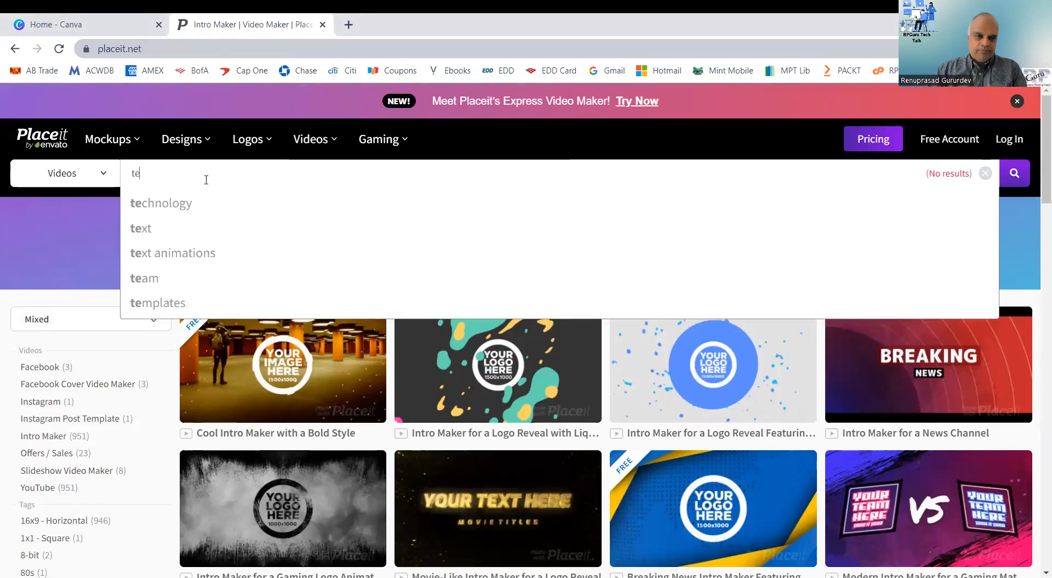
{"action": "left_click", "coordinate": [181, 204]}
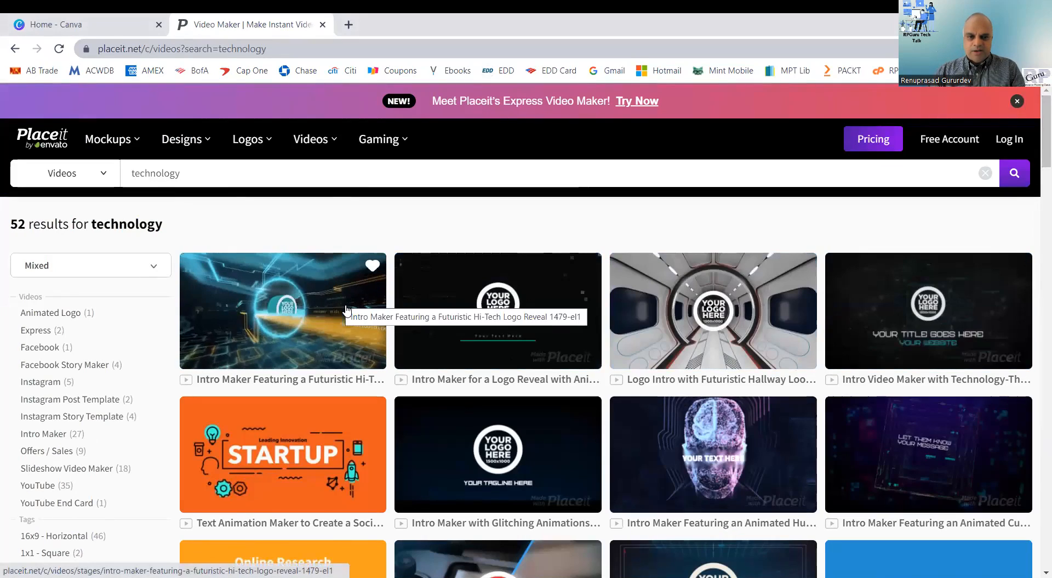
Browse the technology video templates and open the Intro Video Creator featuring a fingerprint animation
{"action": "scroll", "coordinate": [1036, 172], "scroll_direction": "down", "scroll_amount": 4}
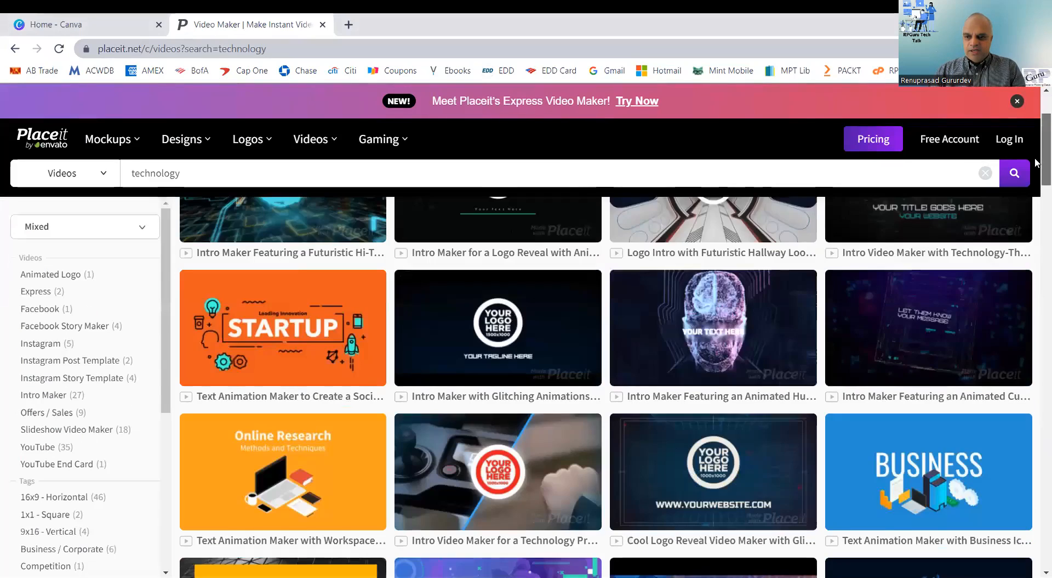
{"action": "scroll", "coordinate": [1036, 171], "scroll_direction": "down", "scroll_amount": 4}
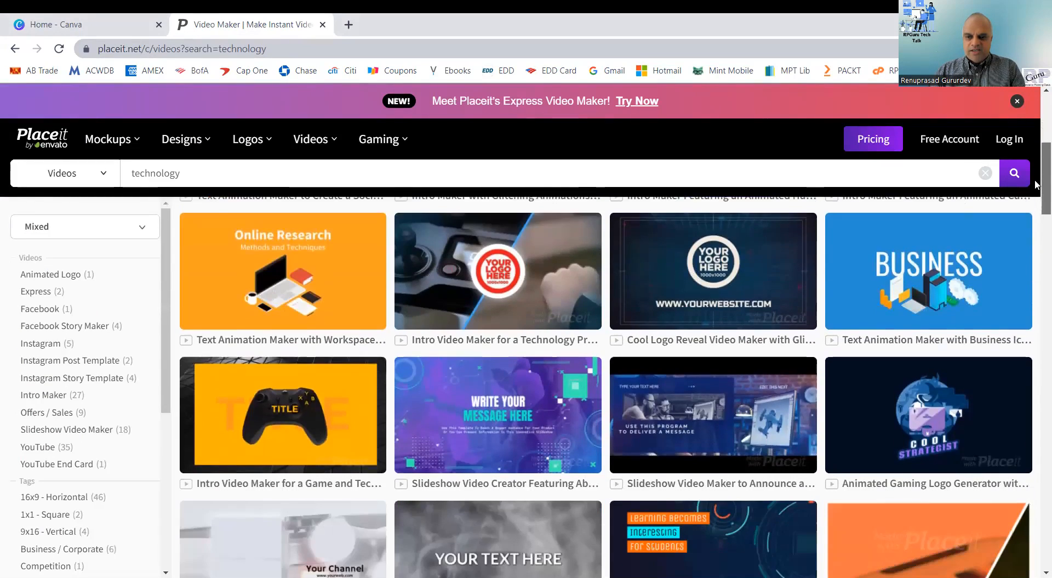
{"action": "scroll", "coordinate": [1036, 210], "scroll_direction": "down", "scroll_amount": 8}
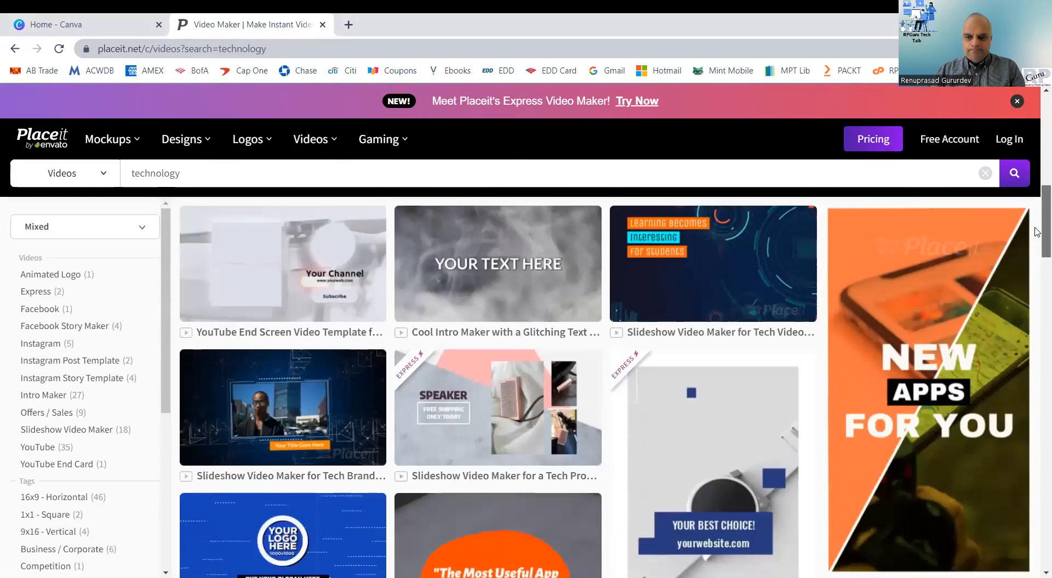
{"action": "scroll", "coordinate": [1036, 274], "scroll_direction": "down", "scroll_amount": 2}
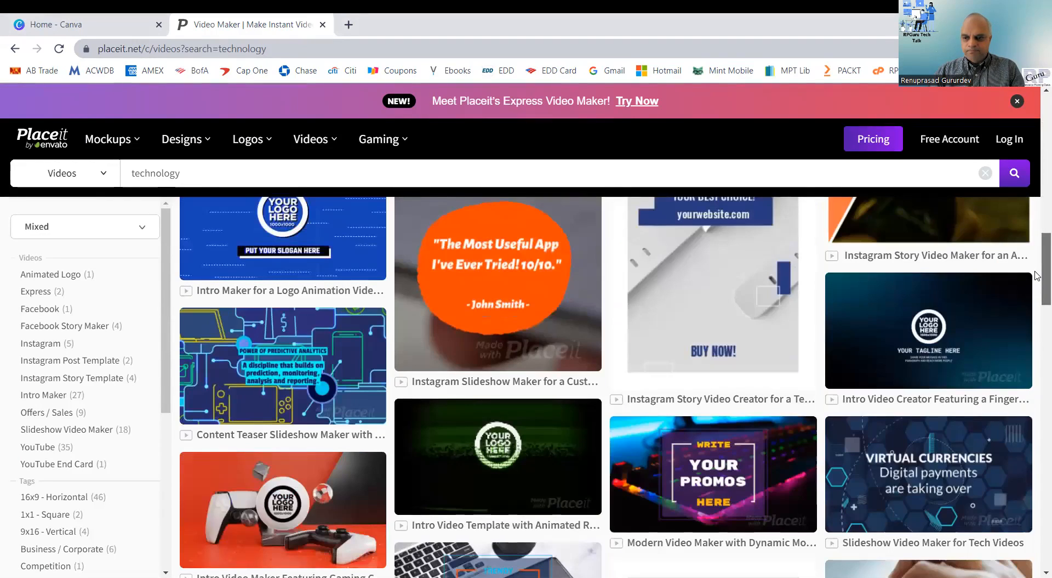
{"action": "mouse_move", "coordinate": [934, 330]}
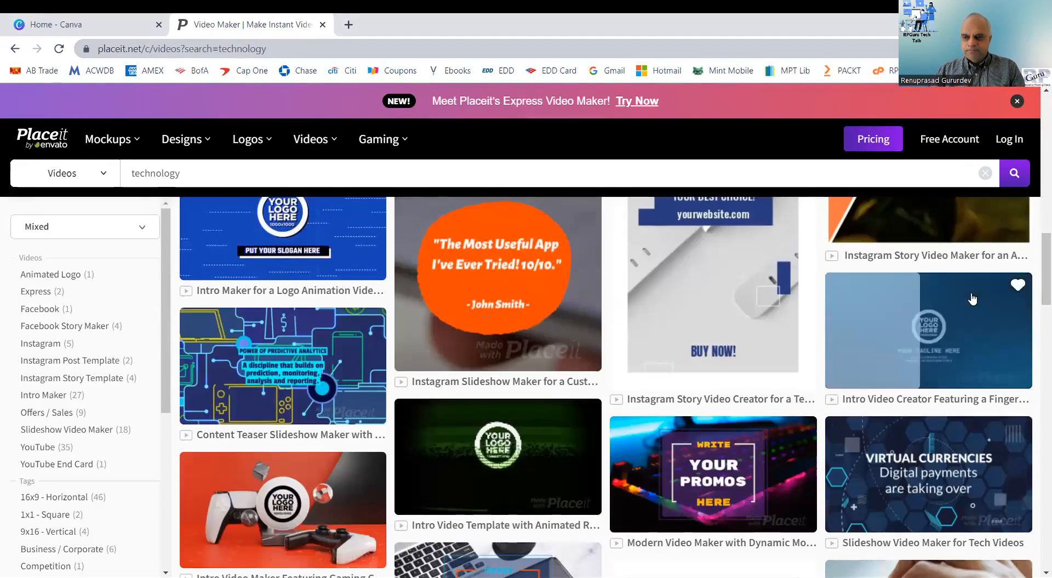
{"action": "left_click", "coordinate": [934, 330]}
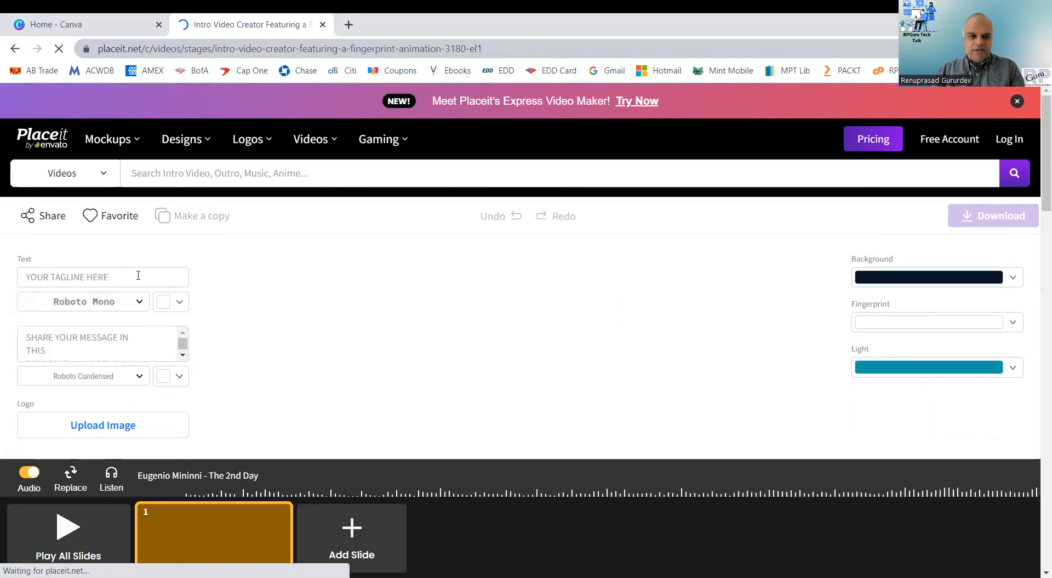
Replace the template's tagline text with "RPGuru Tech Talk"
{"action": "left_click", "coordinate": [138, 276]}
{"action": "key", "text": "BackSpace"}
{"action": "key", "text": "BackSpace"}
{"action": "key", "text": "BackSpace"}
{"action": "key", "text": "BackSpace"}
{"action": "key", "text": "BackSpace"}
{"action": "key", "text": "BackSpace"}
{"action": "key", "text": "BackSpace"}
{"action": "key", "text": "BackSpace"}
{"action": "key", "text": "BackSpace"}
{"action": "key", "text": "BackSpace"}
{"action": "key", "text": "BackSpace"}
{"action": "key", "text": "BackSpace"}
{"action": "key", "text": "BackSpace"}
{"action": "key", "text": "BackSpace"}
{"action": "key", "text": "BackSpace"}
{"action": "key", "text": "BackSpace"}
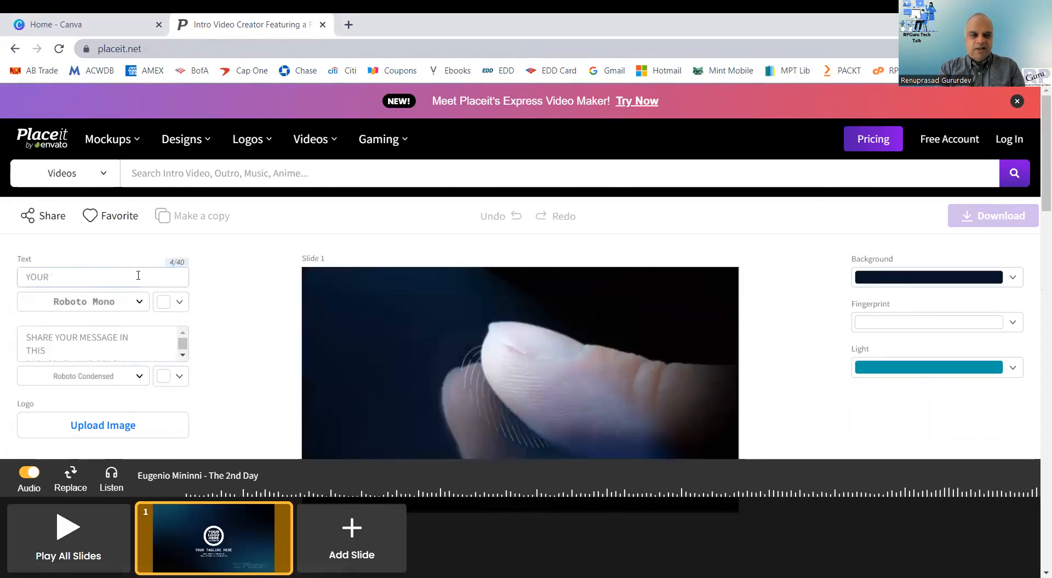
{"action": "type", "text": "RP"}
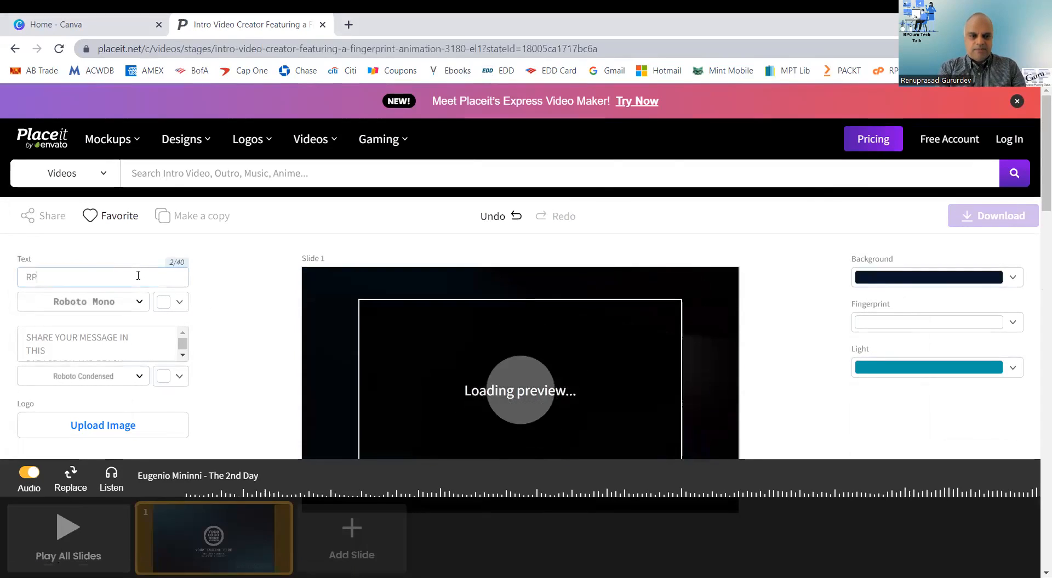
{"action": "type", "text": "Guru Tec"}
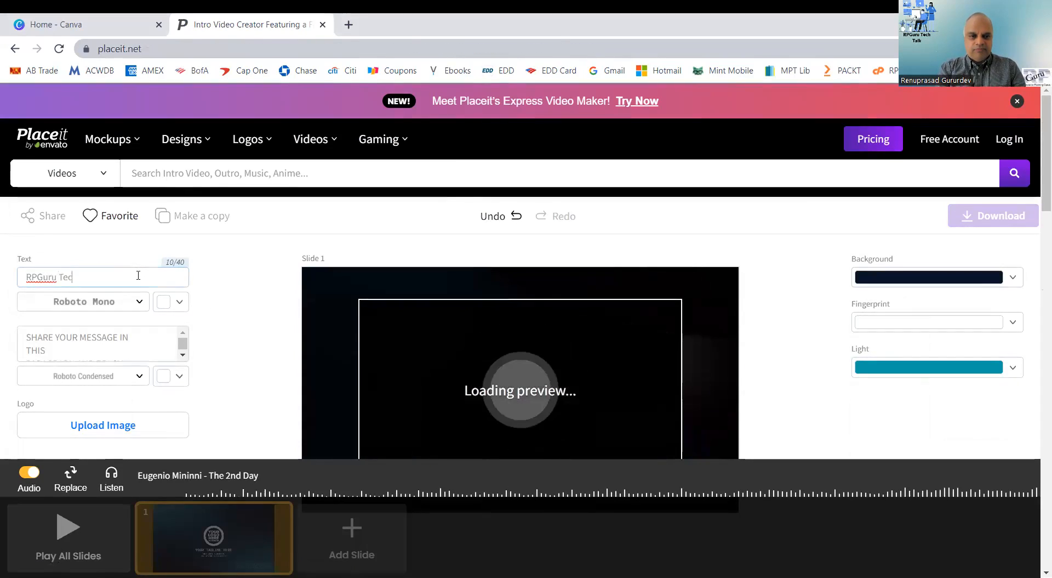
{"action": "type", "text": "h Talk"}
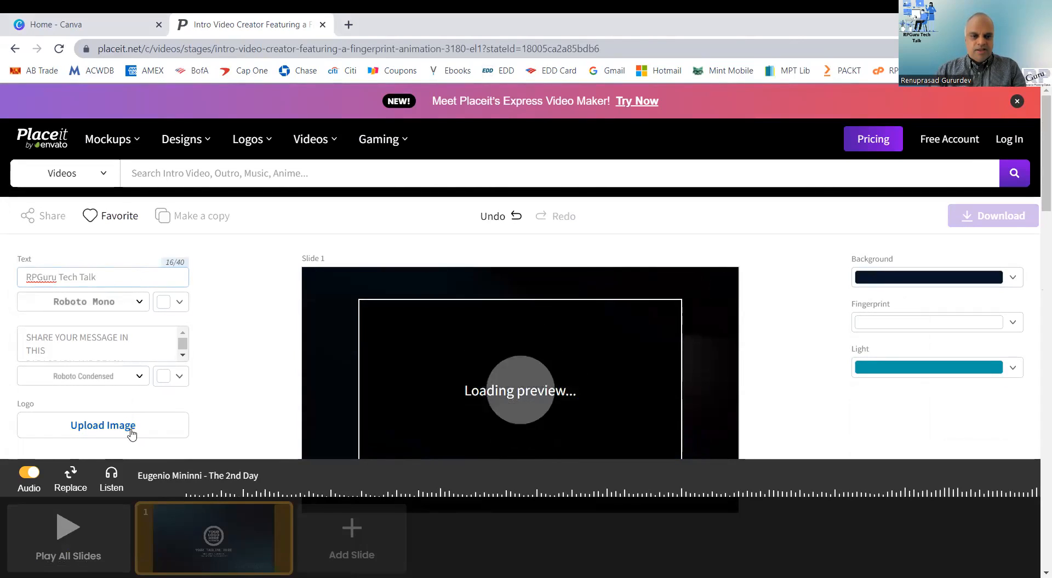
Upload the RP Guru "Resource Planning Gurus" image as the intro's logo
{"action": "left_click", "coordinate": [132, 433]}
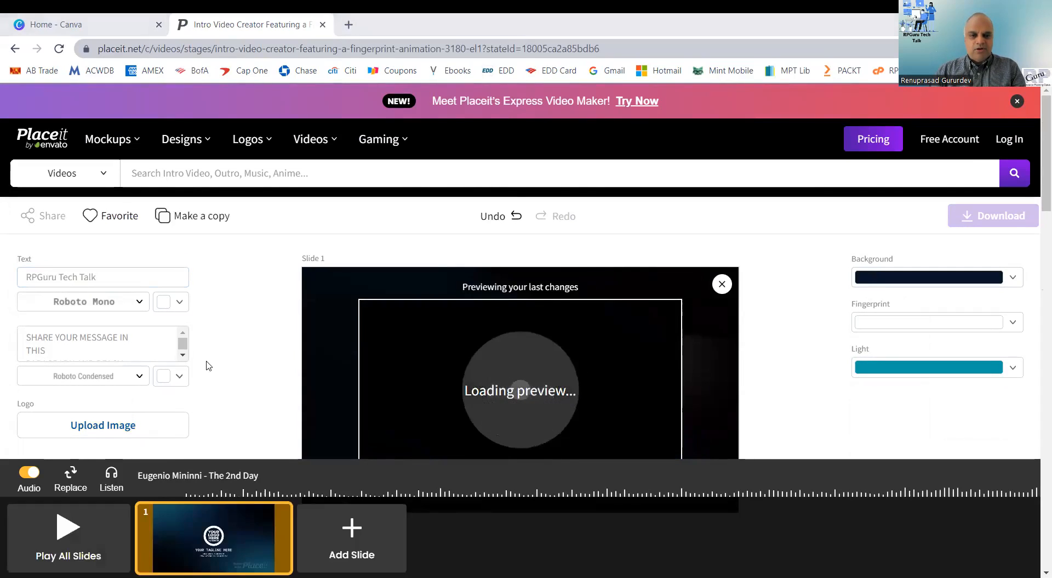
{"action": "scroll", "coordinate": [1033, 218], "scroll_direction": "down", "scroll_amount": 2}
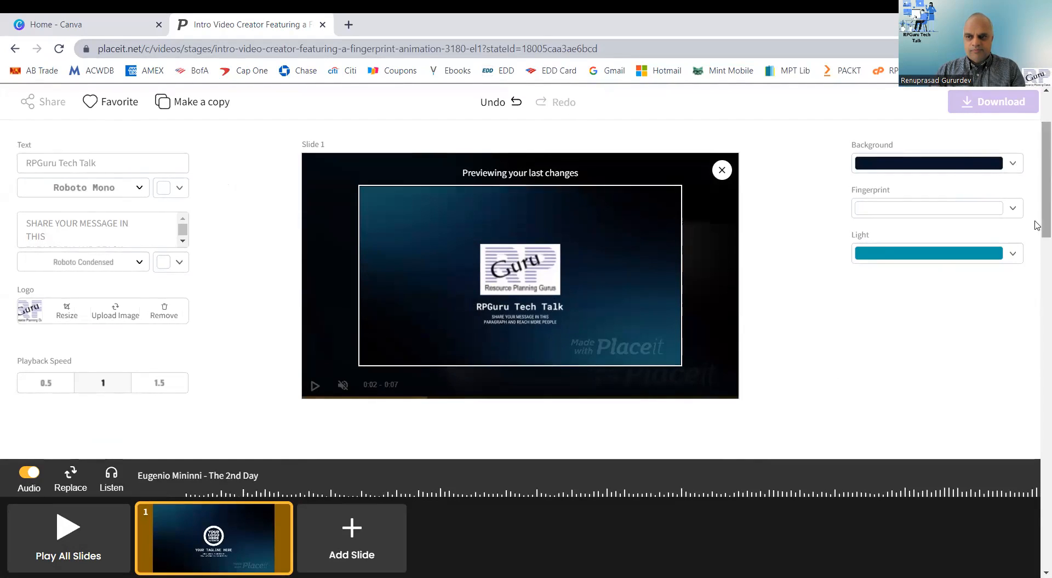
Play all slides of the intro and review its download pricing options, closing them without purchasing
{"action": "scroll", "coordinate": [1037, 263], "scroll_direction": "down", "scroll_amount": 4}
{"action": "scroll", "coordinate": [1037, 275], "scroll_direction": "up", "scroll_amount": 1}
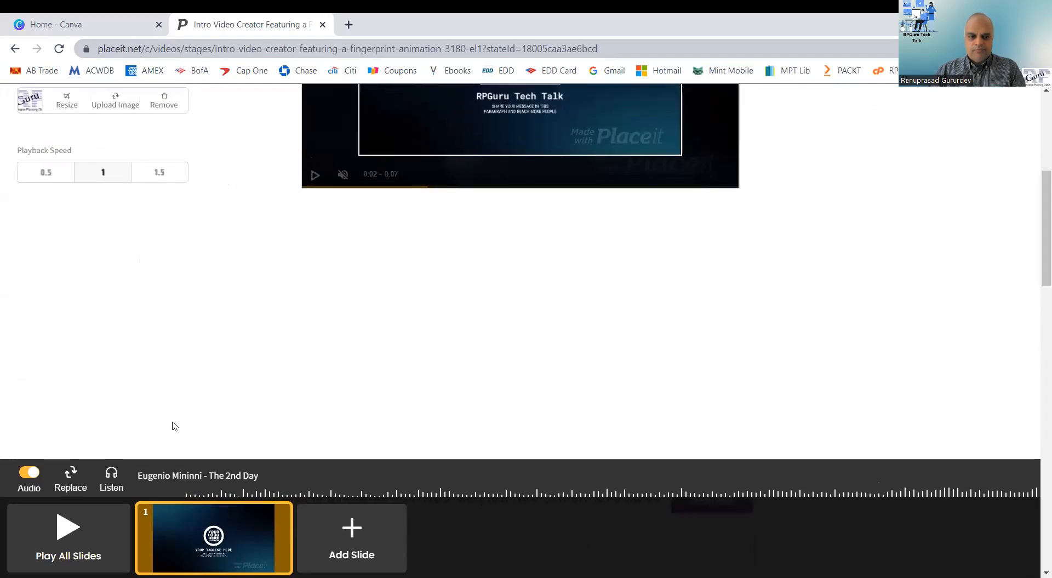
{"action": "left_click", "coordinate": [83, 529]}
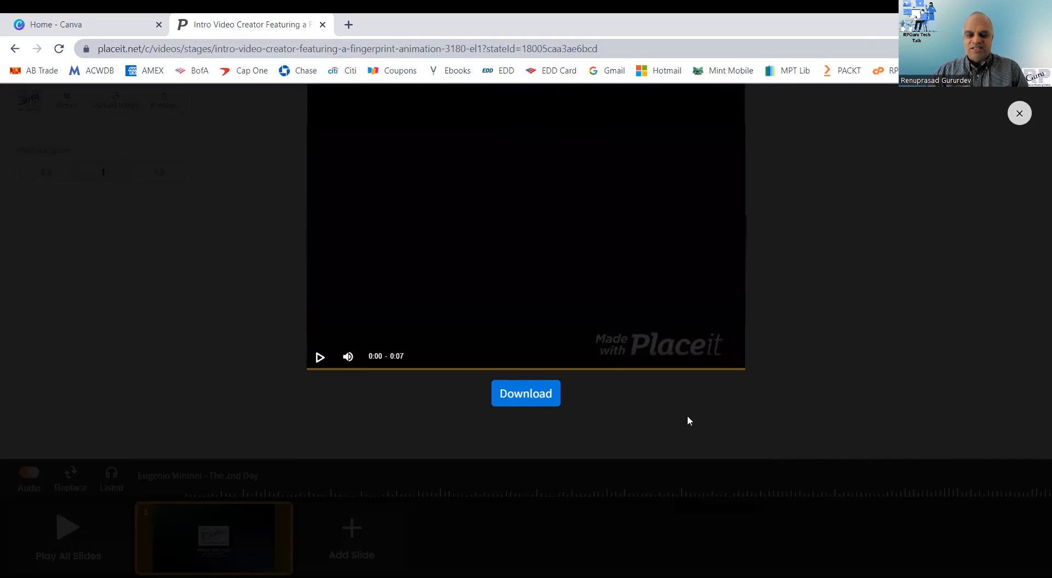
{"action": "left_click", "coordinate": [521, 396]}
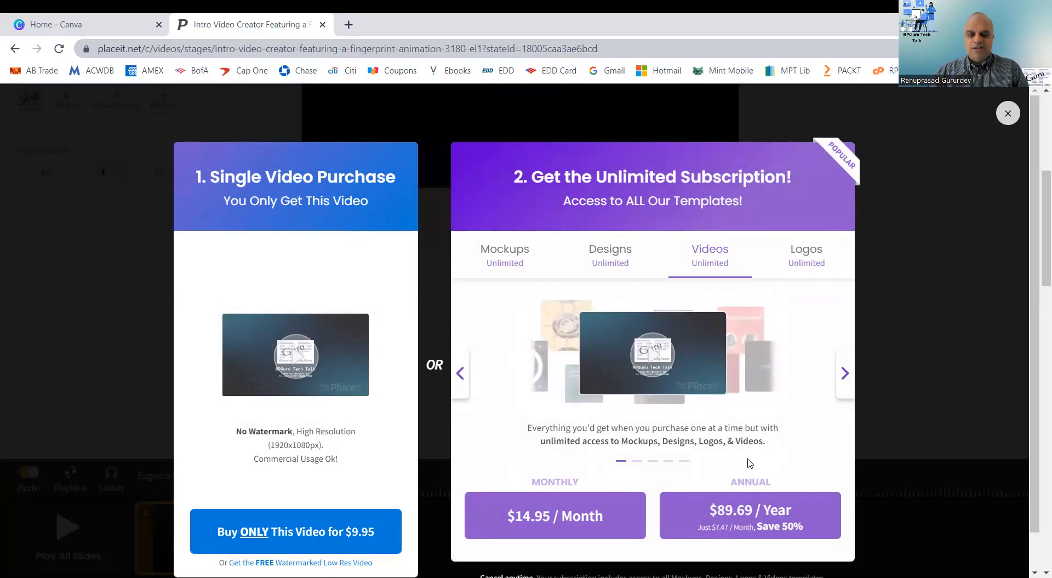
{"action": "left_click", "coordinate": [1009, 115]}
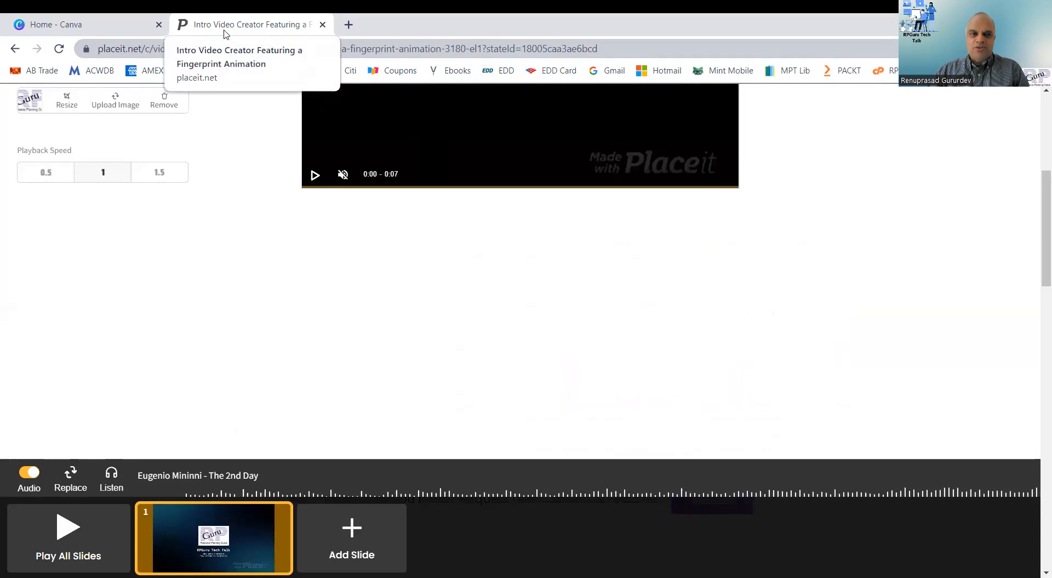
Switch to Canva and create a new blank Video design from the projects page, dismissing the Rakuten cash-back offer
{"action": "left_click", "coordinate": [97, 27]}
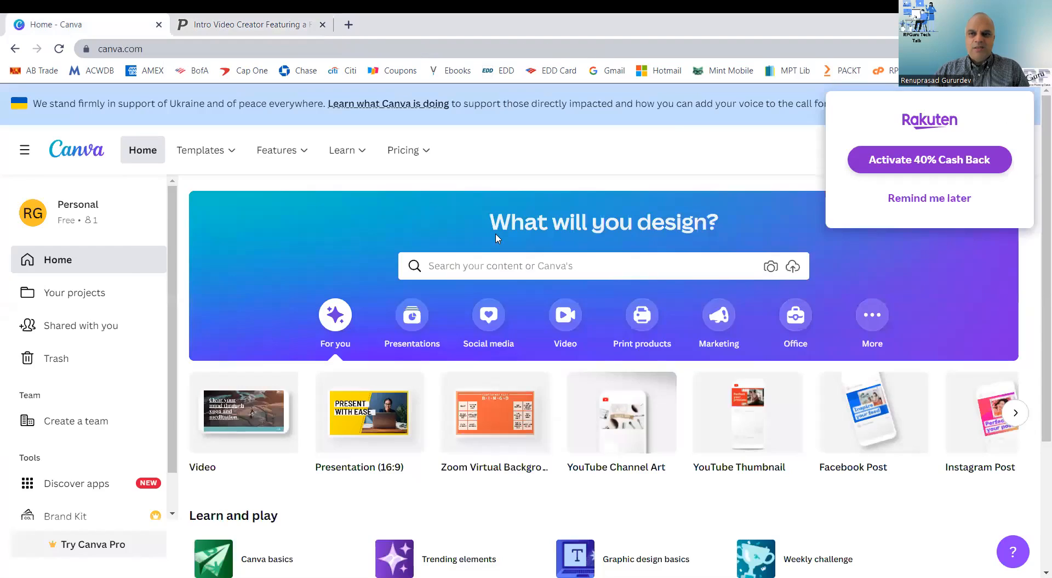
{"action": "mouse_move", "coordinate": [200, 150]}
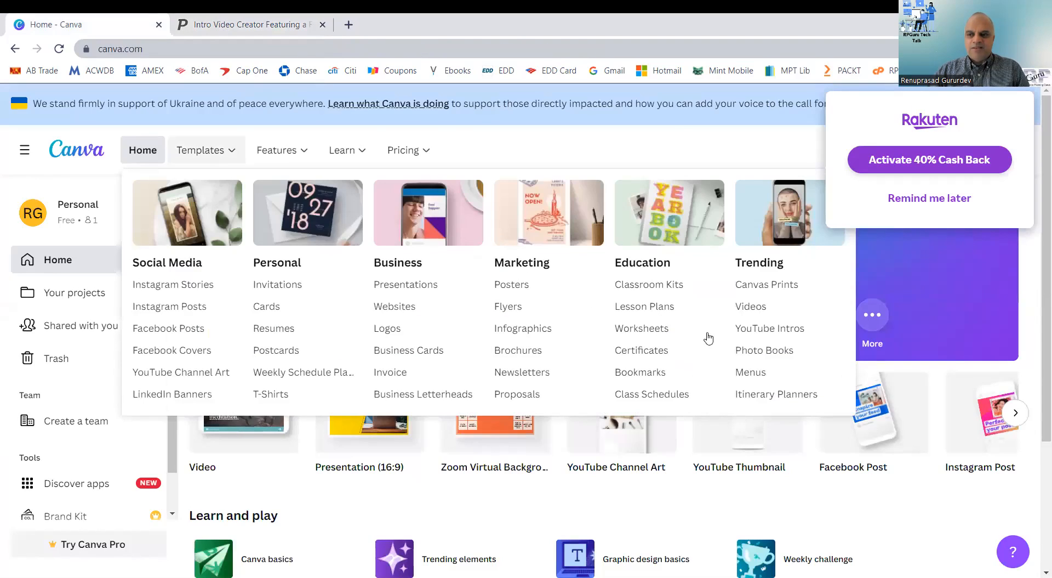
{"action": "left_click", "coordinate": [942, 208]}
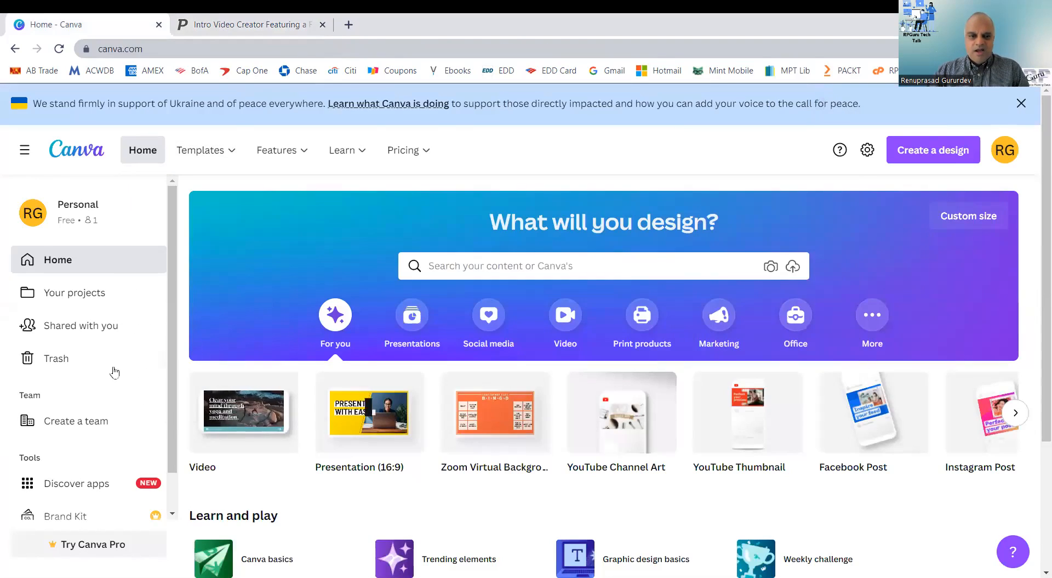
{"action": "left_click", "coordinate": [85, 296]}
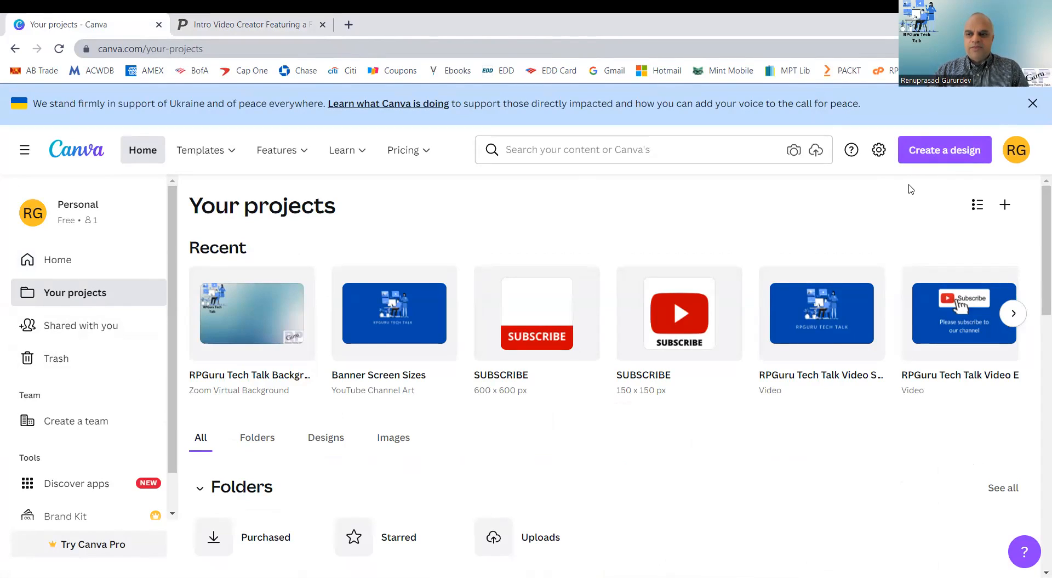
{"action": "left_click", "coordinate": [944, 156]}
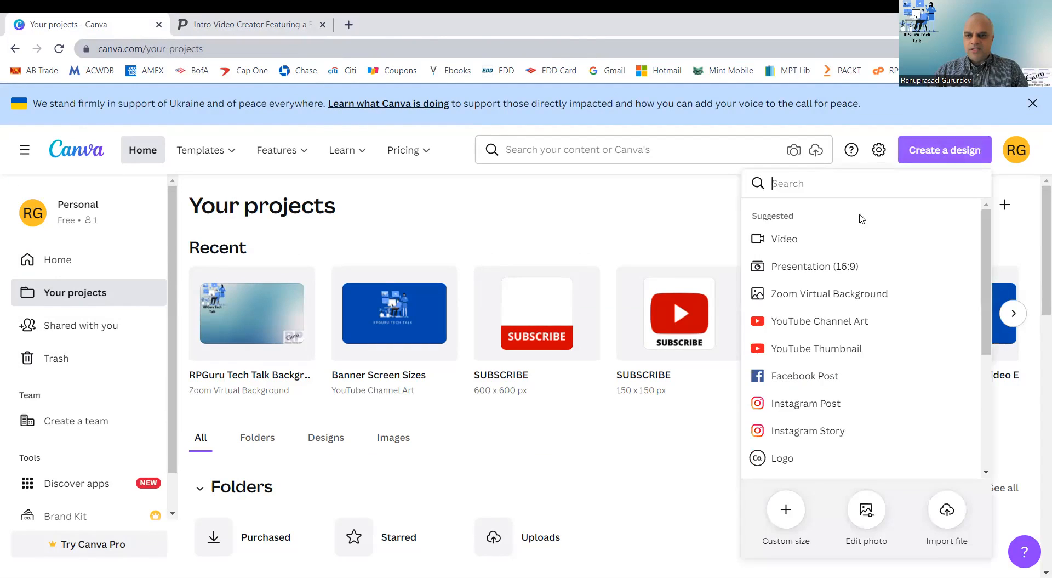
{"action": "left_click", "coordinate": [785, 238]}
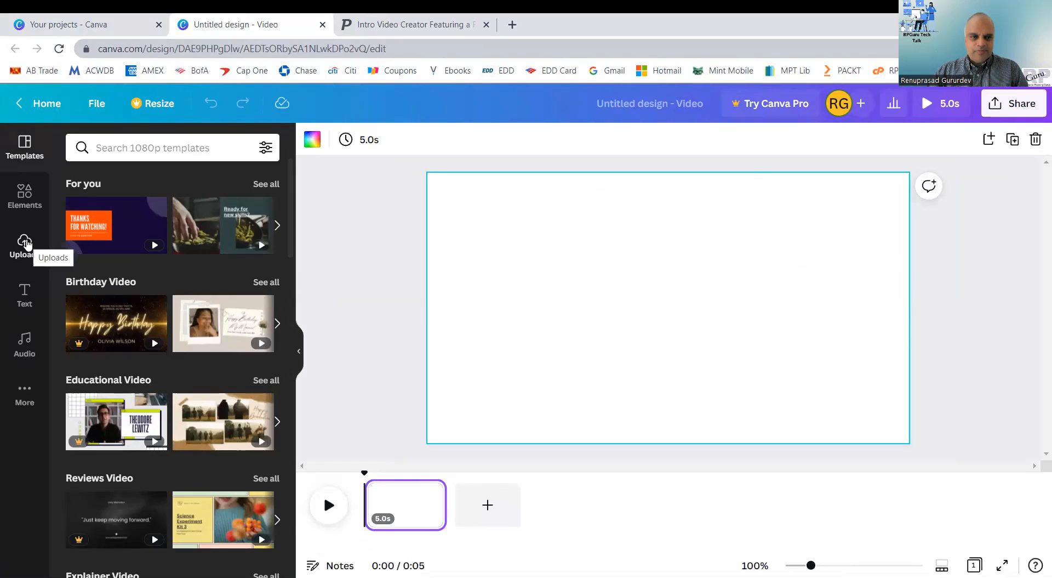
Add the recently used blue office-desk illustration to the page, shrink it and center it horizontally in the upper part of the page
{"action": "left_click", "coordinate": [26, 245]}
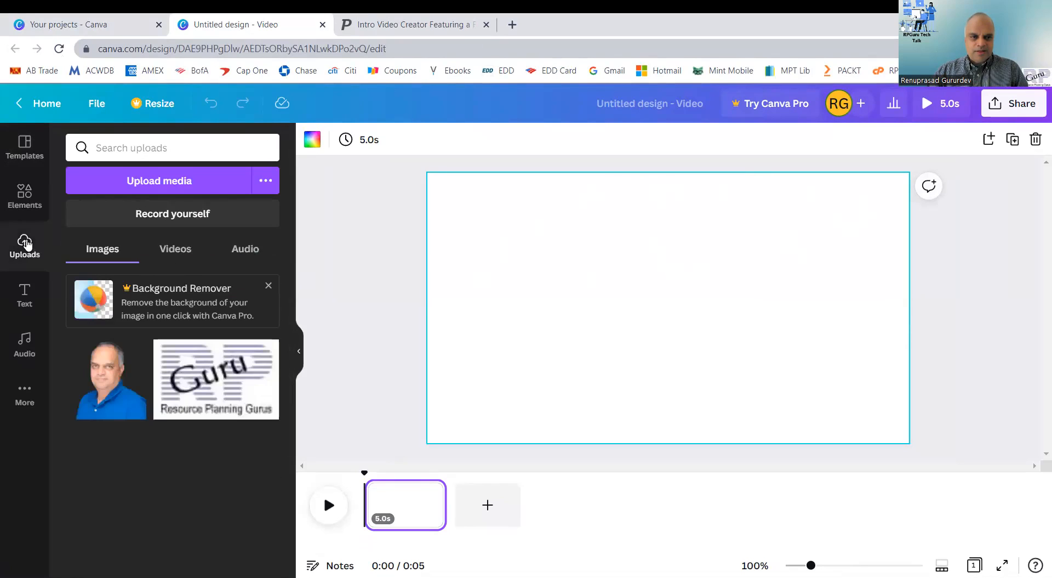
{"action": "left_click", "coordinate": [26, 207]}
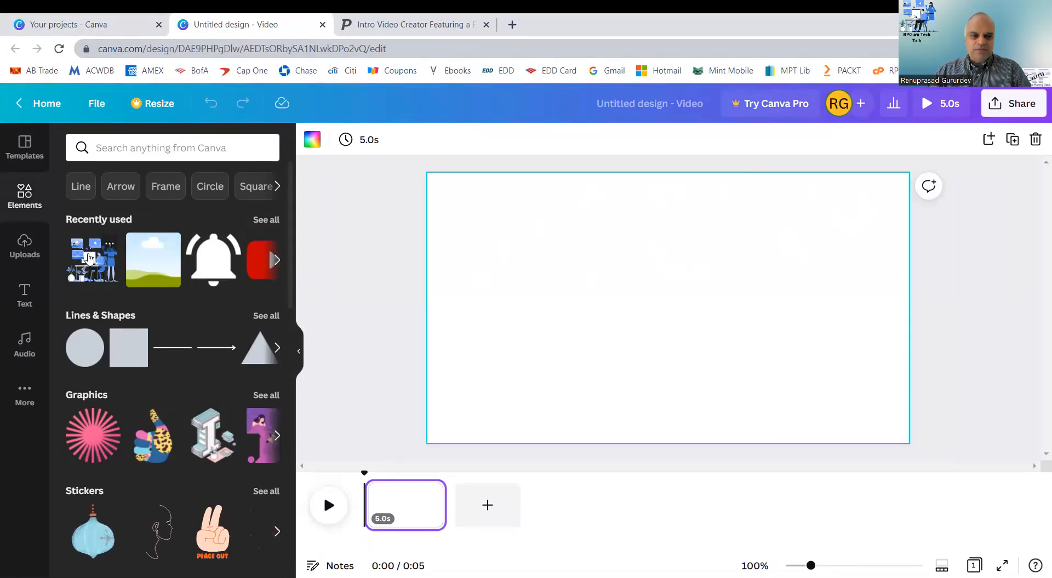
{"action": "left_click", "coordinate": [89, 257]}
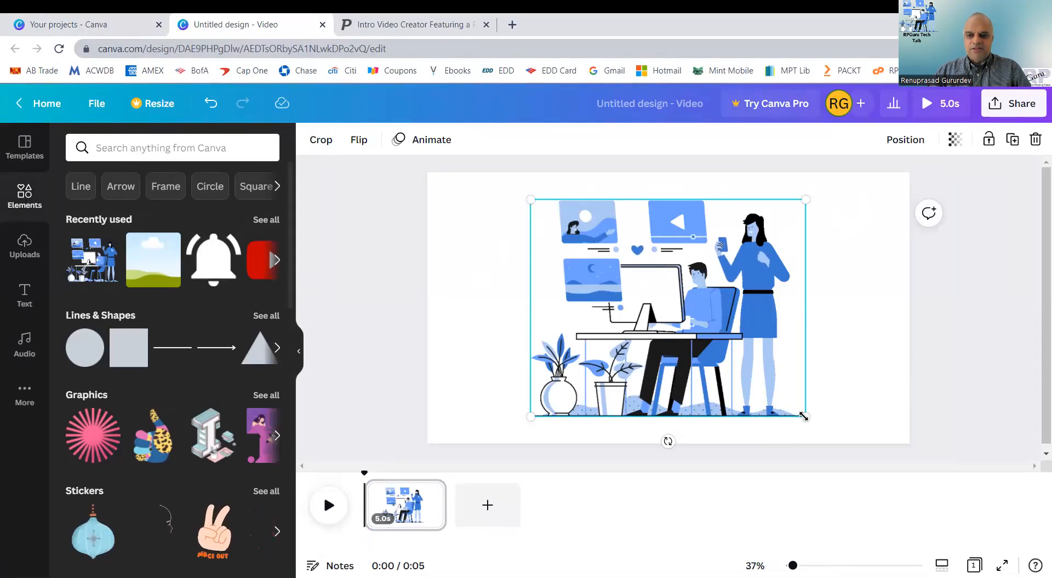
{"action": "left_click_drag", "start_coordinate": [800, 411], "coordinate": [765, 354]}
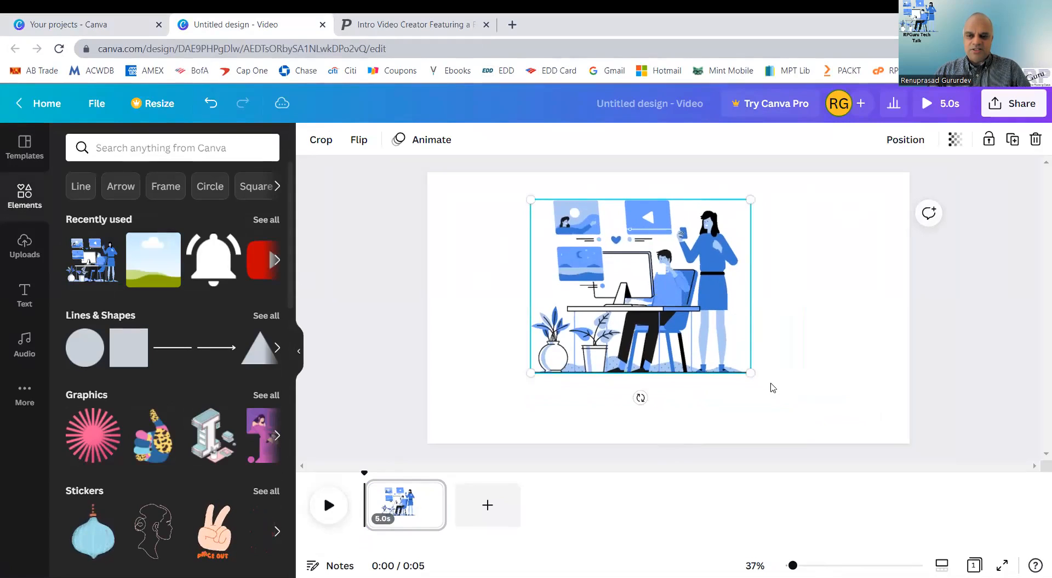
{"action": "left_click_drag", "start_coordinate": [753, 373], "coordinate": [729, 355]}
{"action": "left_click_drag", "start_coordinate": [643, 263], "coordinate": [671, 260]}
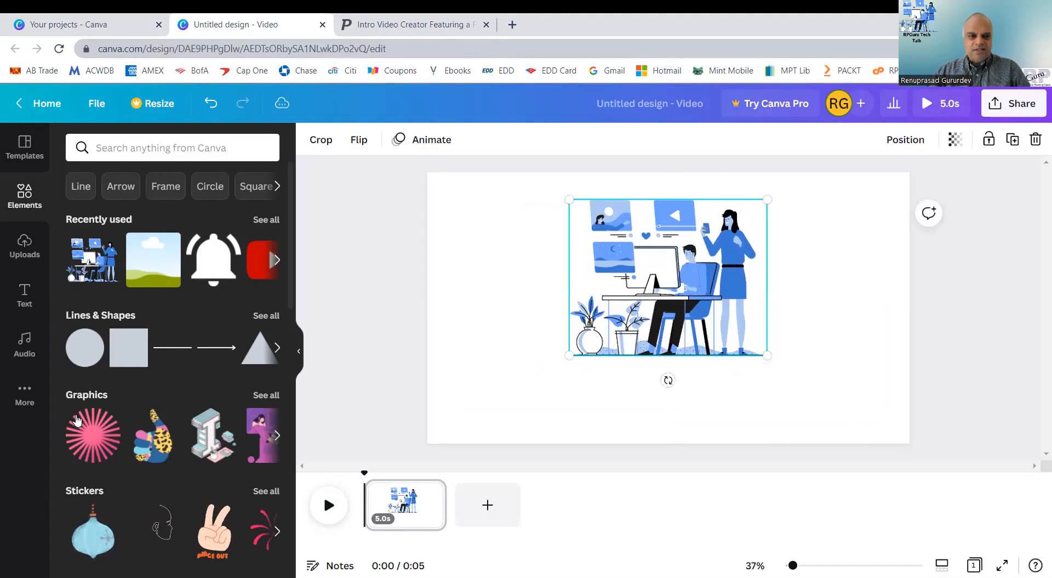
Add a heading reading "RPGuru Tech Talk" below the illustration
{"action": "left_click", "coordinate": [26, 289]}
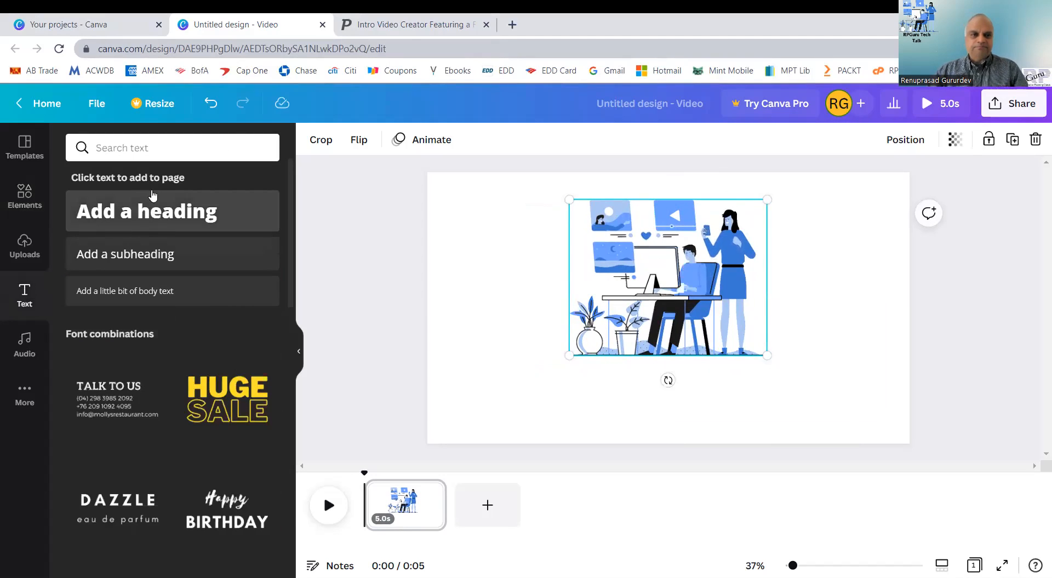
{"action": "left_click", "coordinate": [160, 215]}
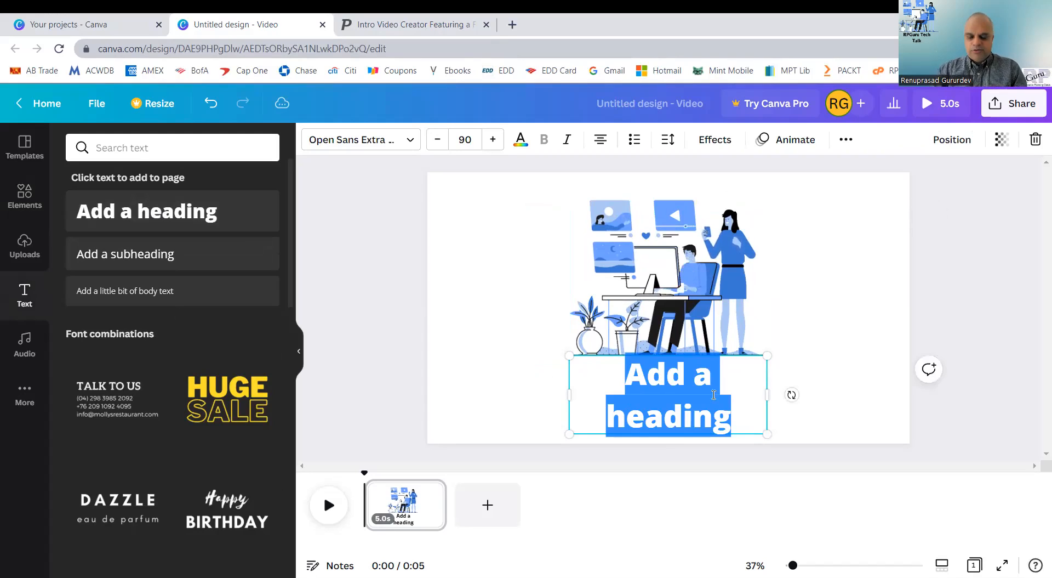
{"action": "type", "text": "R{"}
{"action": "key", "text": "BackSpace"}
{"action": "type", "text": "PGu"}
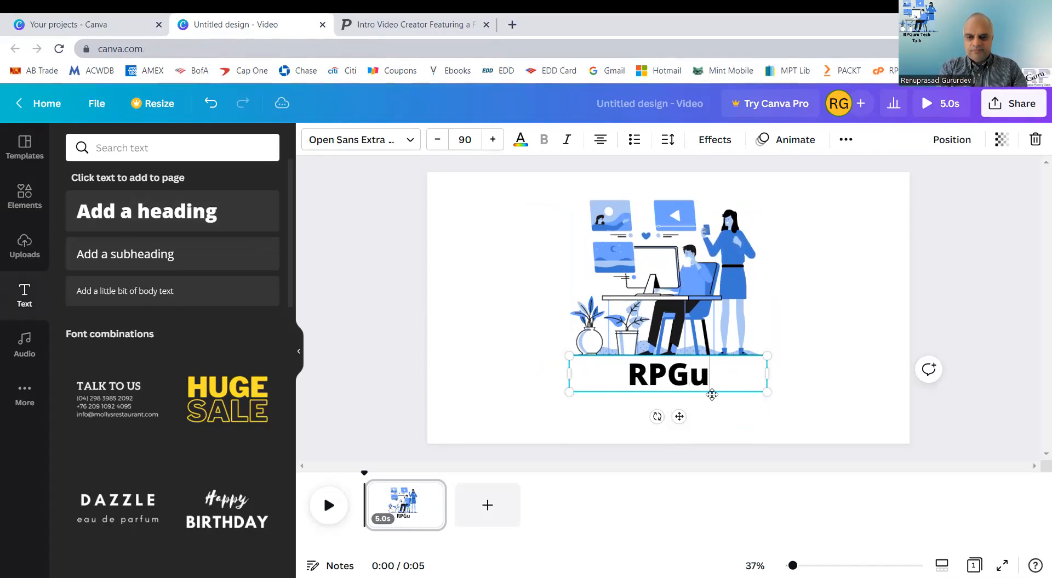
{"action": "type", "text": "ru Tech"}
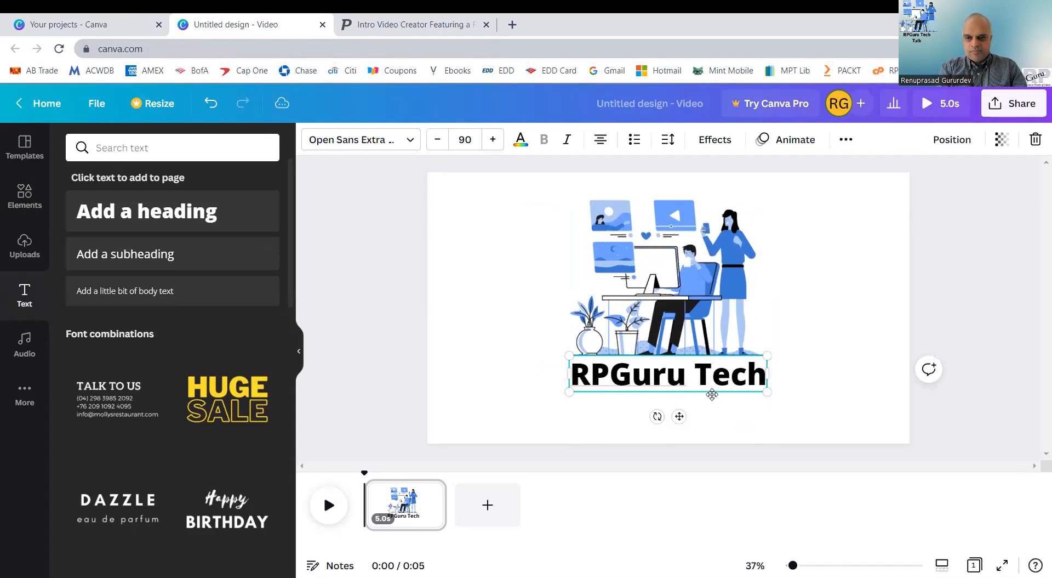
{"action": "type", "text": " Talk"}
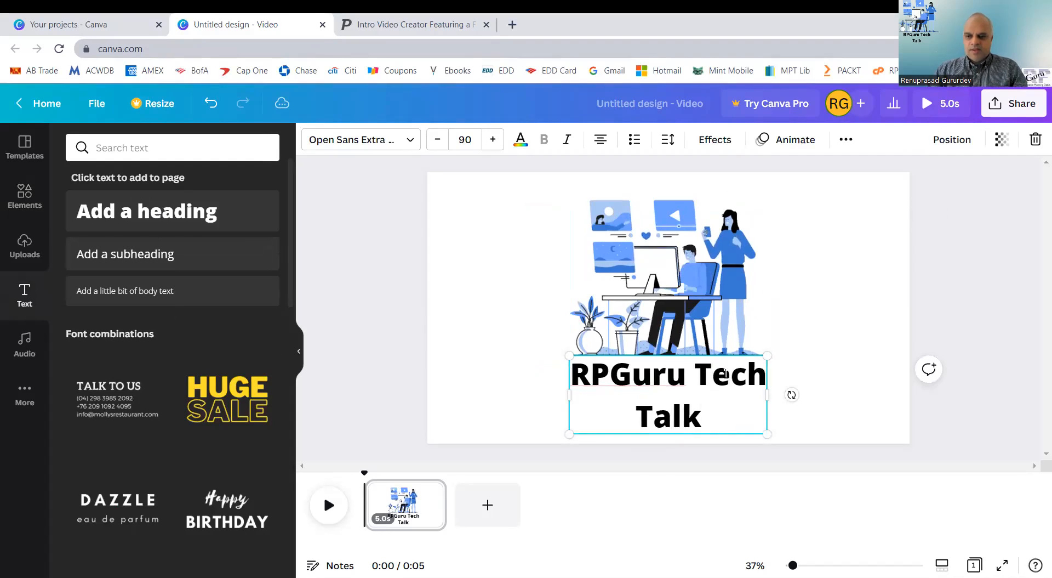
Resize the heading to size 70 on a single line and center it horizontally below the illustration
{"action": "left_click_drag", "start_coordinate": [767, 433], "coordinate": [786, 375]}
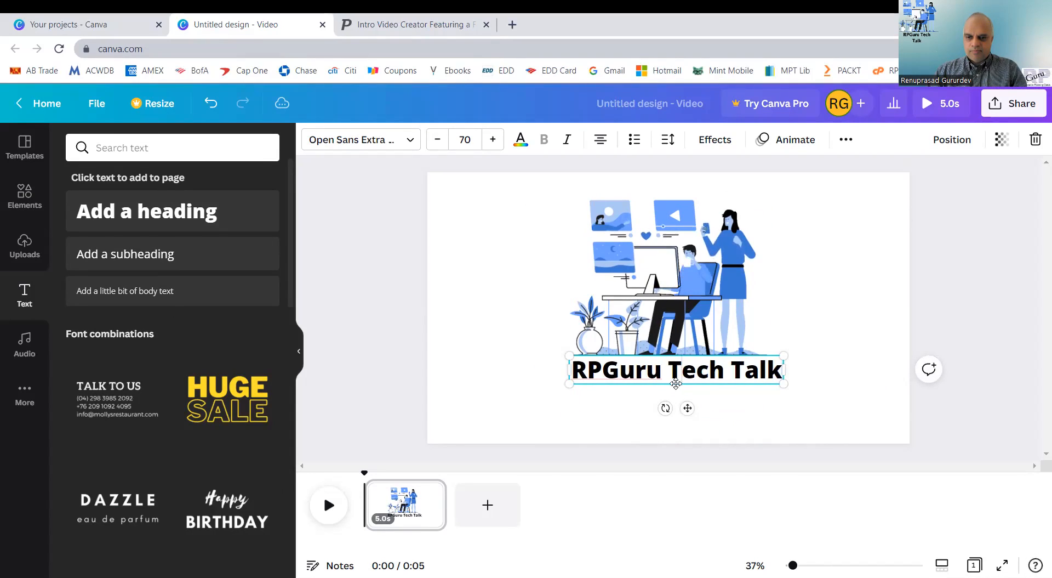
{"action": "left_click_drag", "start_coordinate": [678, 387], "coordinate": [668, 398]}
{"action": "left_click", "coordinate": [828, 319]}
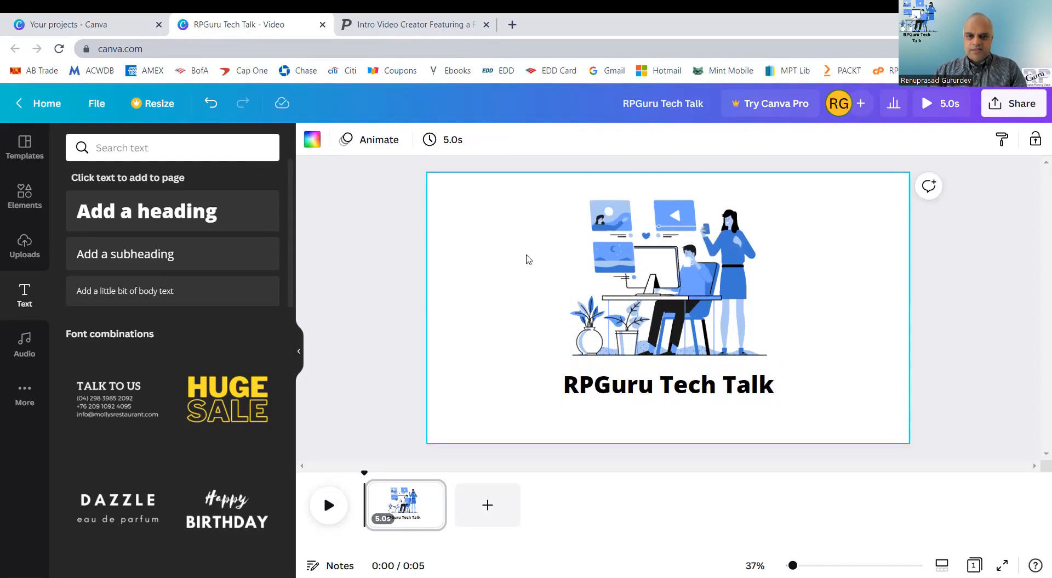
Set the page background to dark gray from the default colors and the heading text to white
{"action": "left_click", "coordinate": [311, 144]}
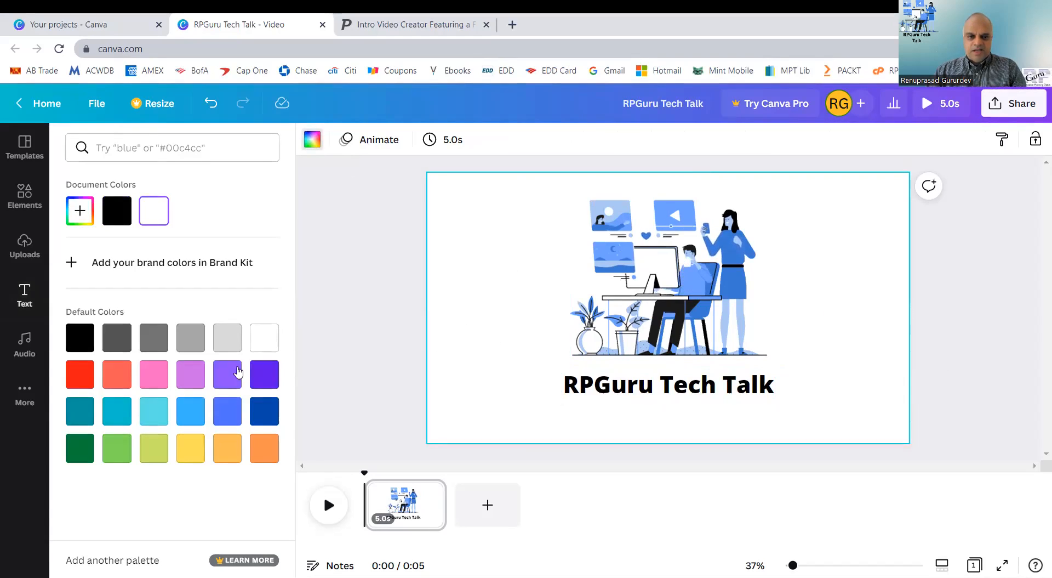
{"action": "left_click", "coordinate": [116, 337]}
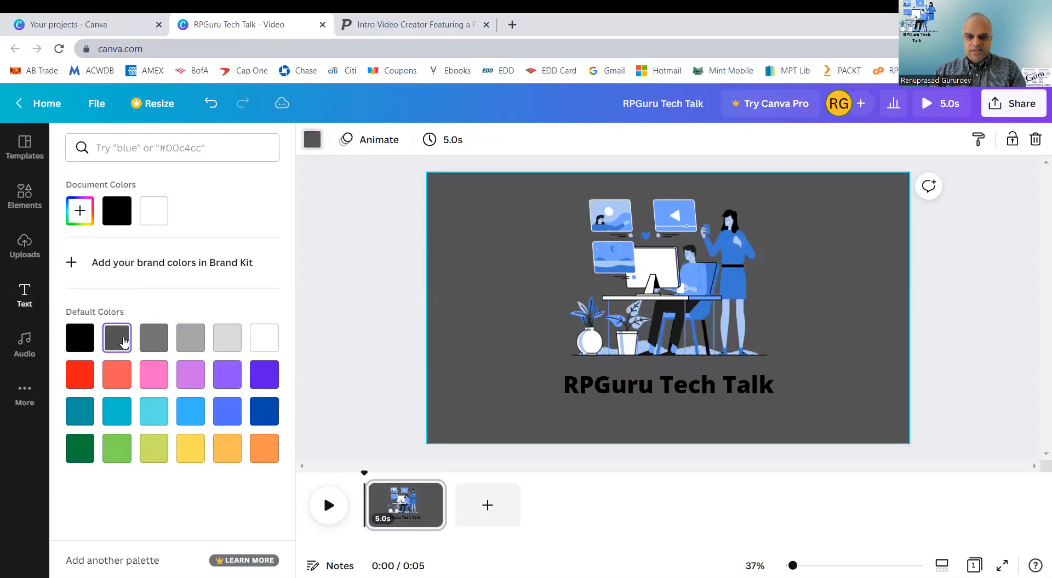
{"action": "left_click", "coordinate": [648, 390]}
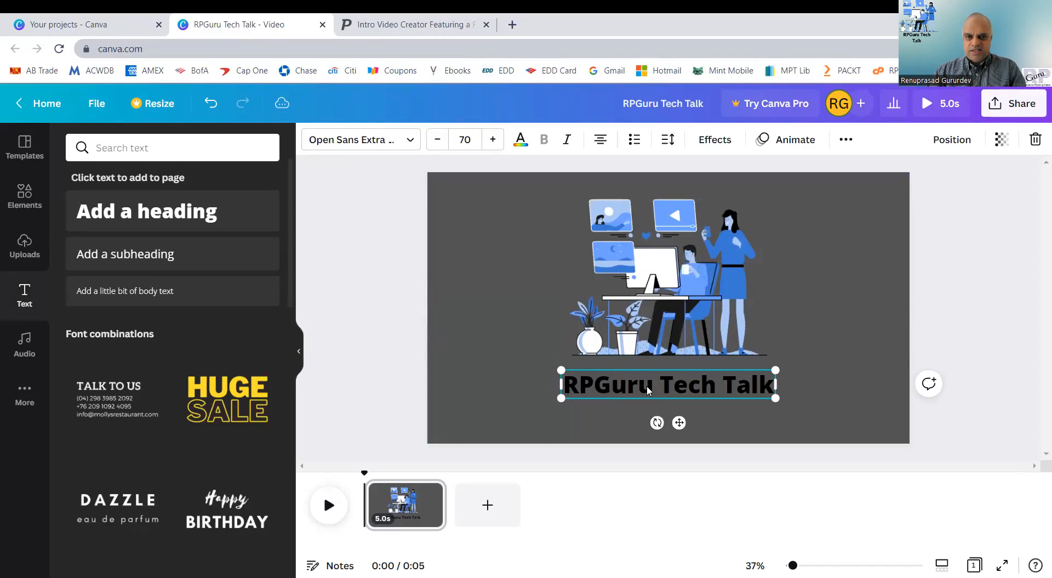
{"action": "left_click", "coordinate": [520, 140]}
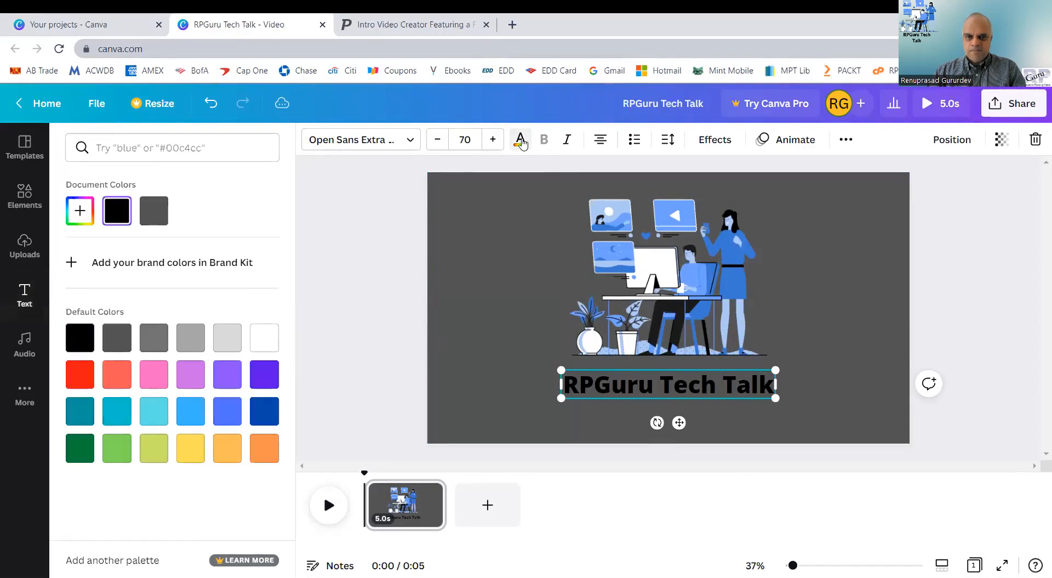
{"action": "left_click", "coordinate": [265, 337]}
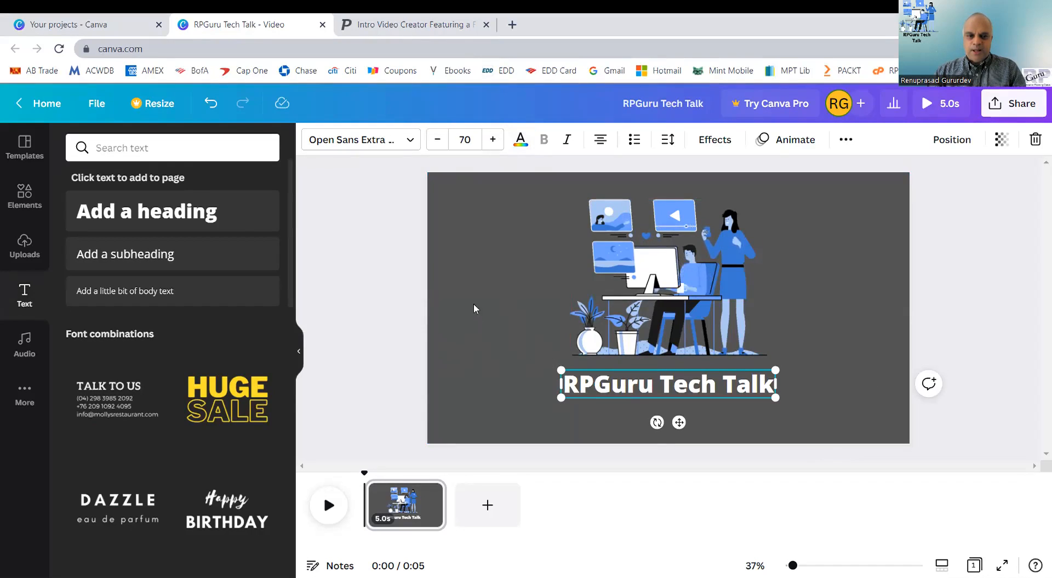
Try the Rise, Pan and Breathe page animations, and apply Tumble to the page
{"action": "left_click", "coordinate": [24, 195]}
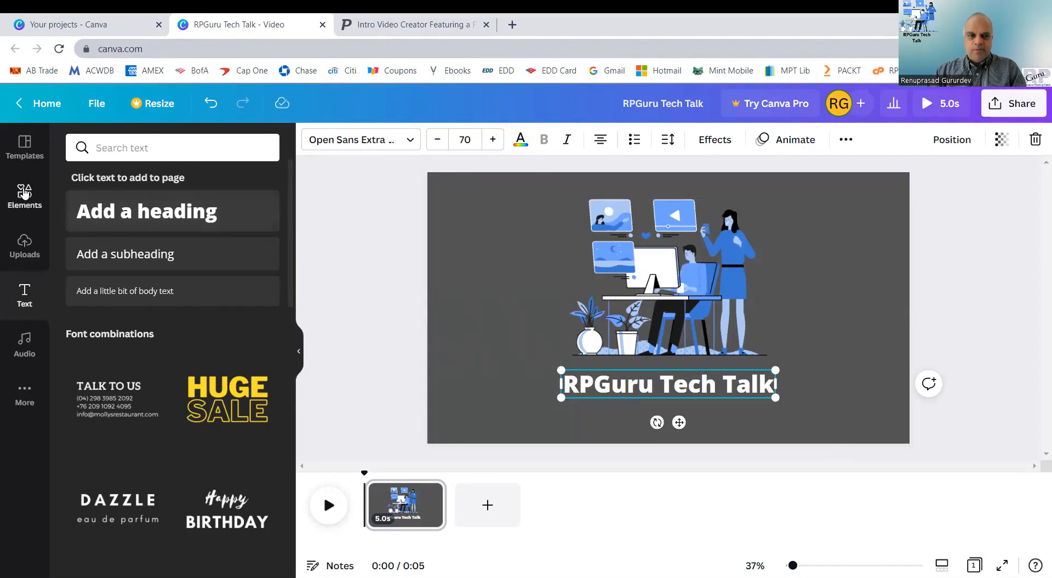
{"action": "left_click", "coordinate": [455, 255]}
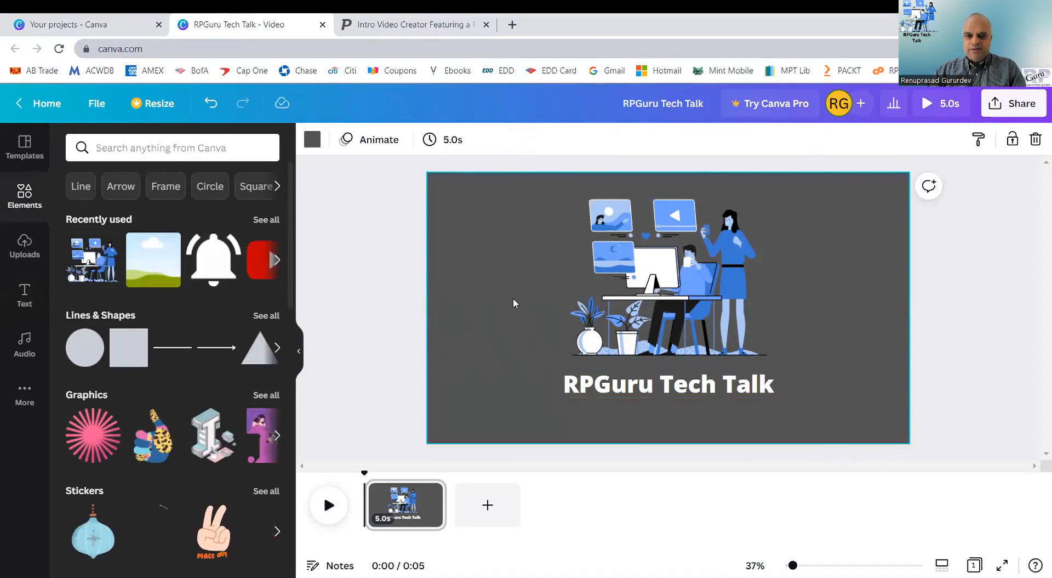
{"action": "left_click", "coordinate": [378, 142]}
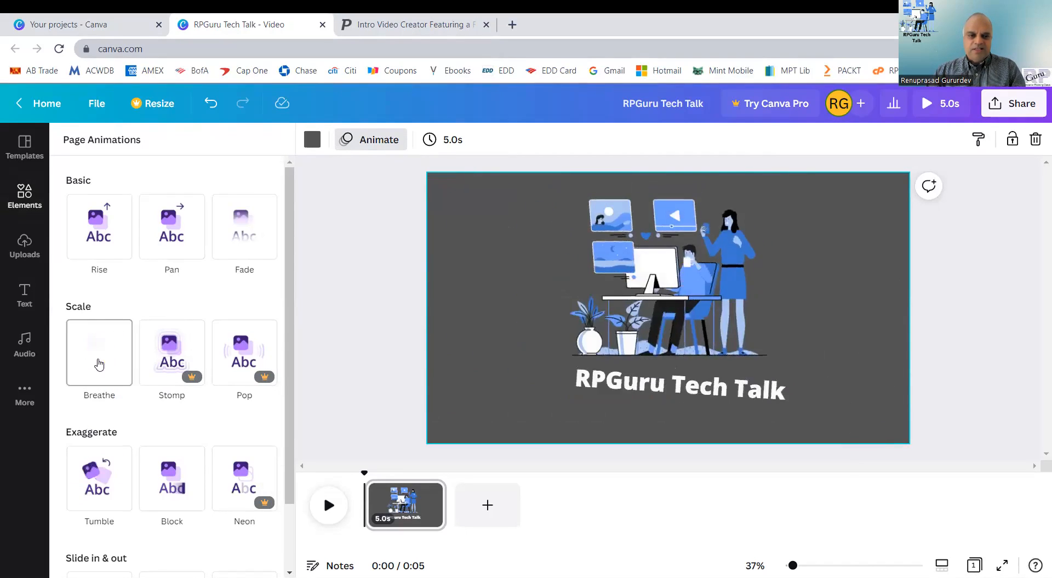
{"action": "left_click", "coordinate": [102, 250]}
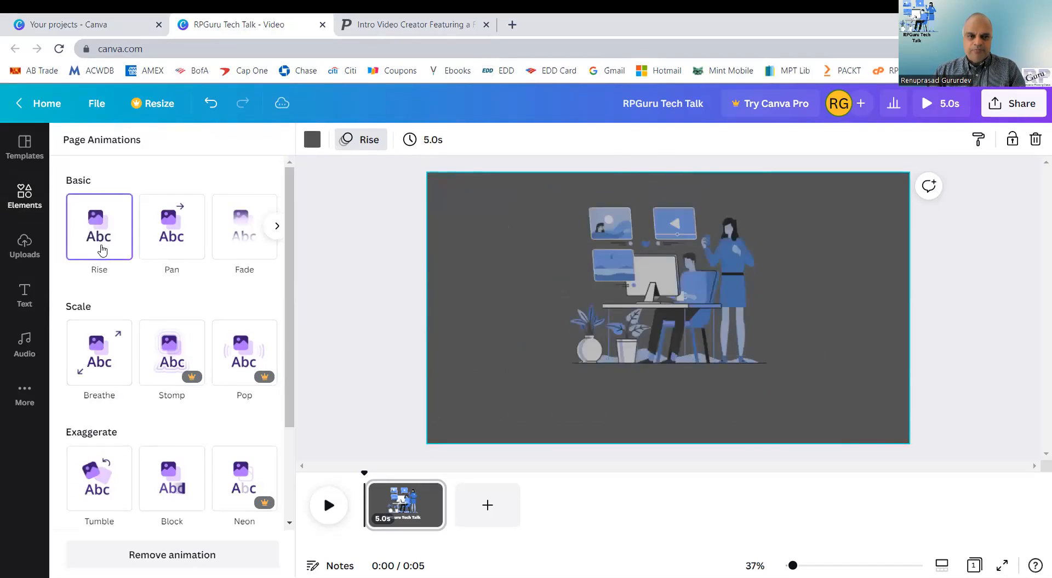
{"action": "left_click", "coordinate": [182, 242]}
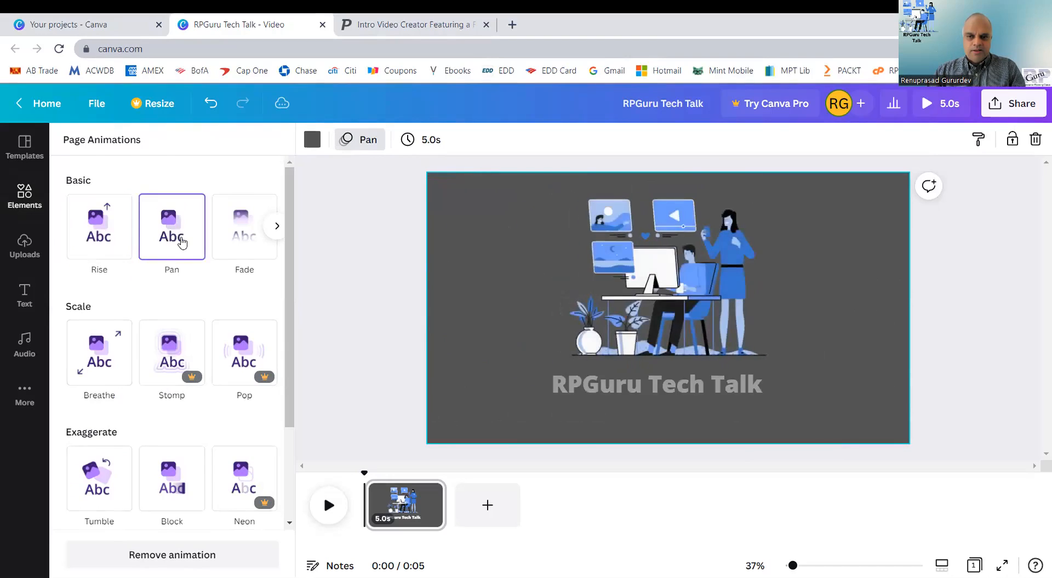
{"action": "left_click", "coordinate": [91, 364]}
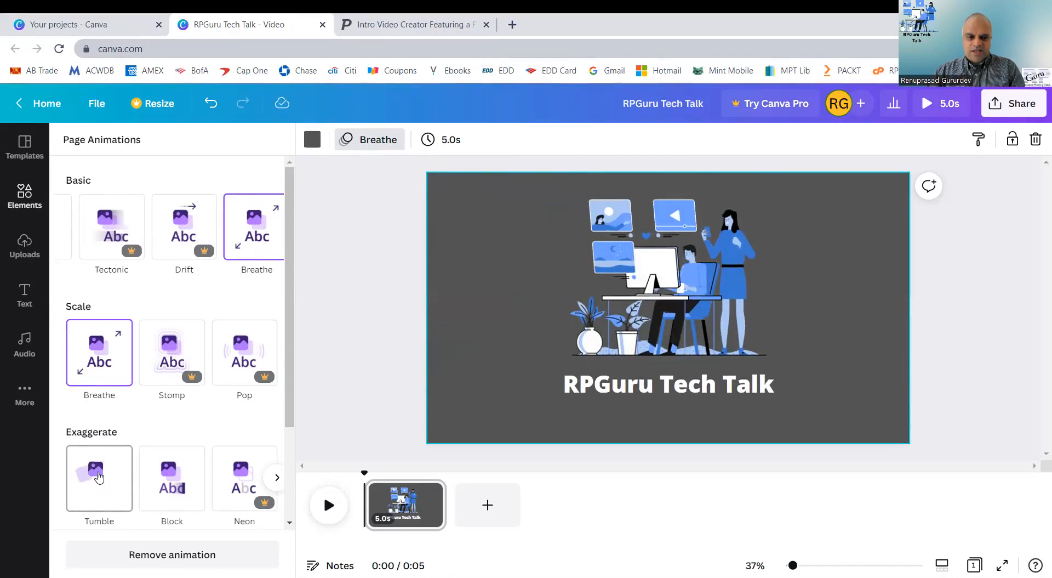
{"action": "left_click", "coordinate": [99, 477]}
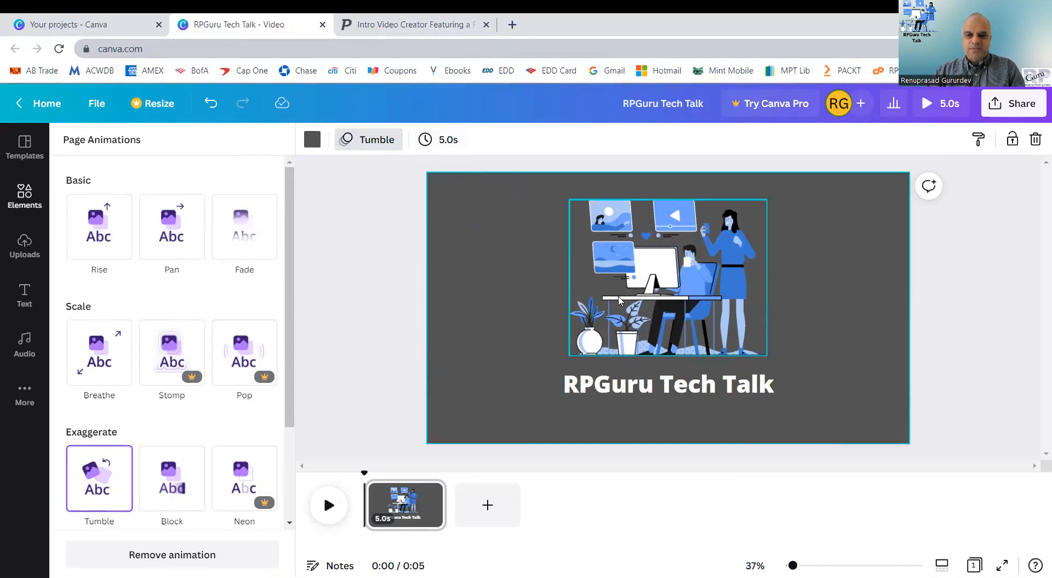
Set the page timing to 2.8 seconds
{"action": "left_click", "coordinate": [442, 144]}
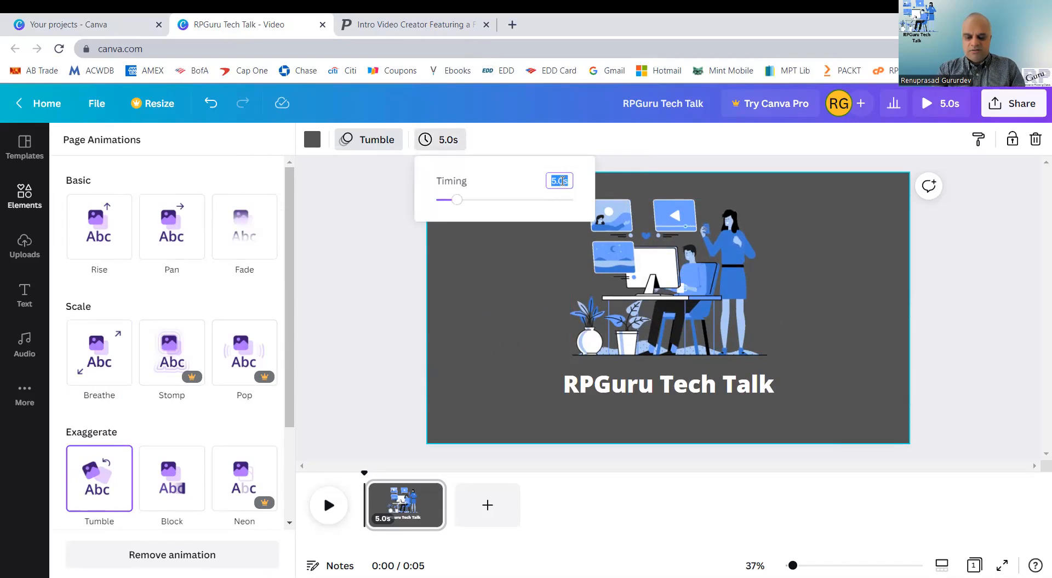
{"action": "type", "text": "2.8"}
{"action": "key", "text": "Return"}
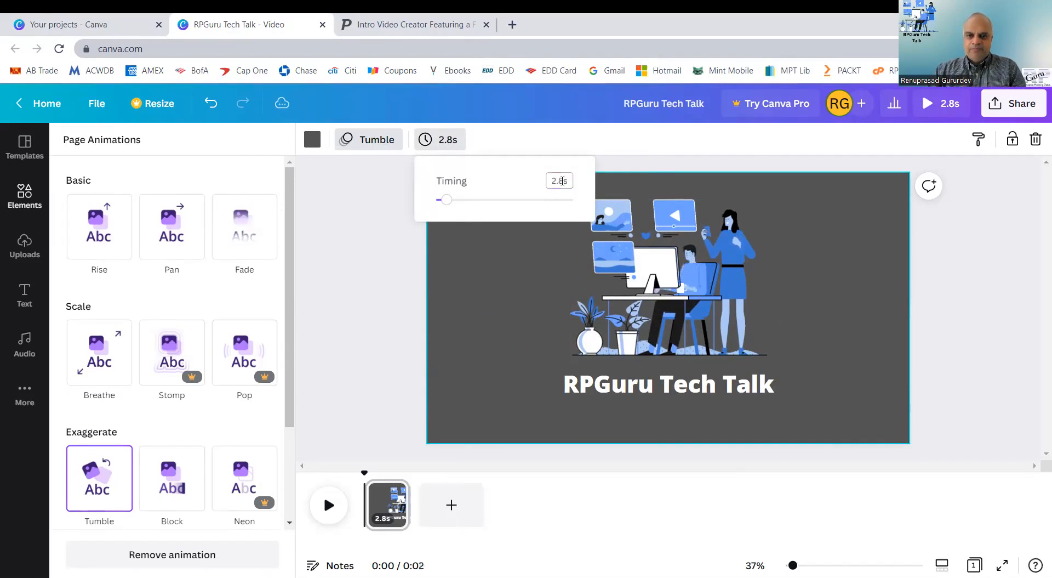
{"action": "left_click", "coordinate": [943, 282]}
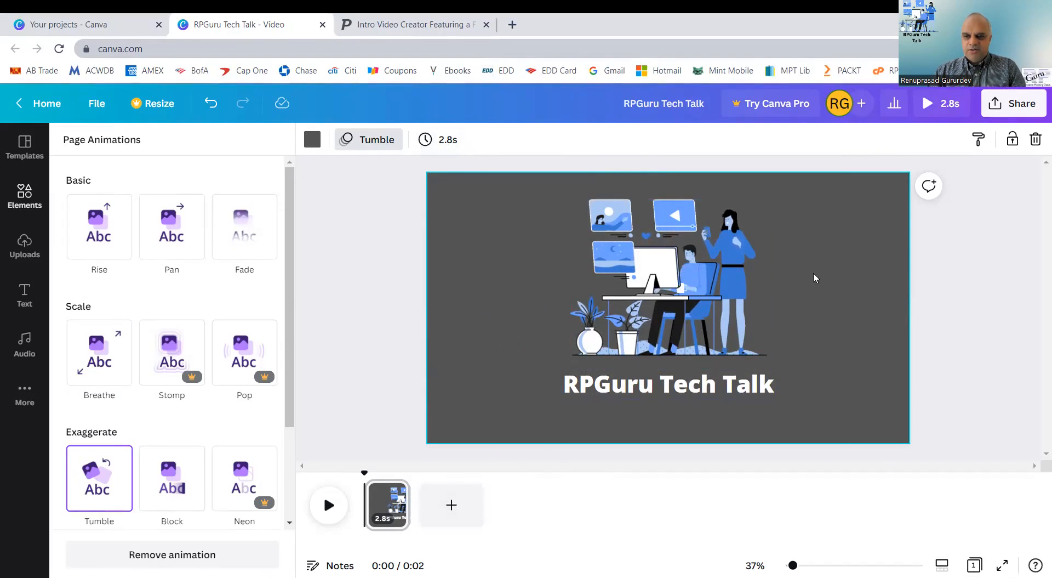
{"action": "mouse_move", "coordinate": [400, 500]}
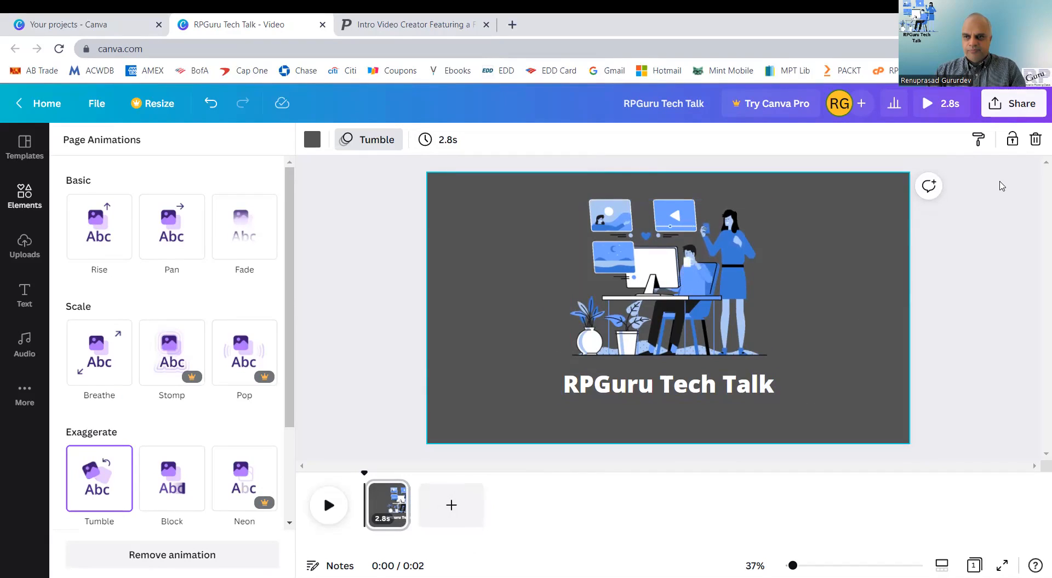
{"action": "right_click", "coordinate": [847, 218]}
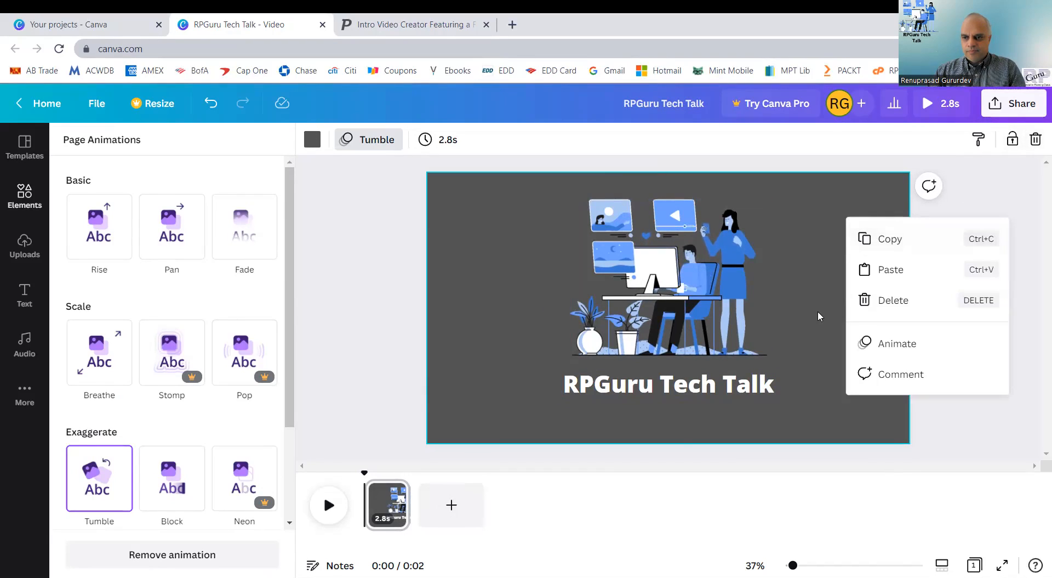
{"action": "left_click", "coordinate": [830, 273]}
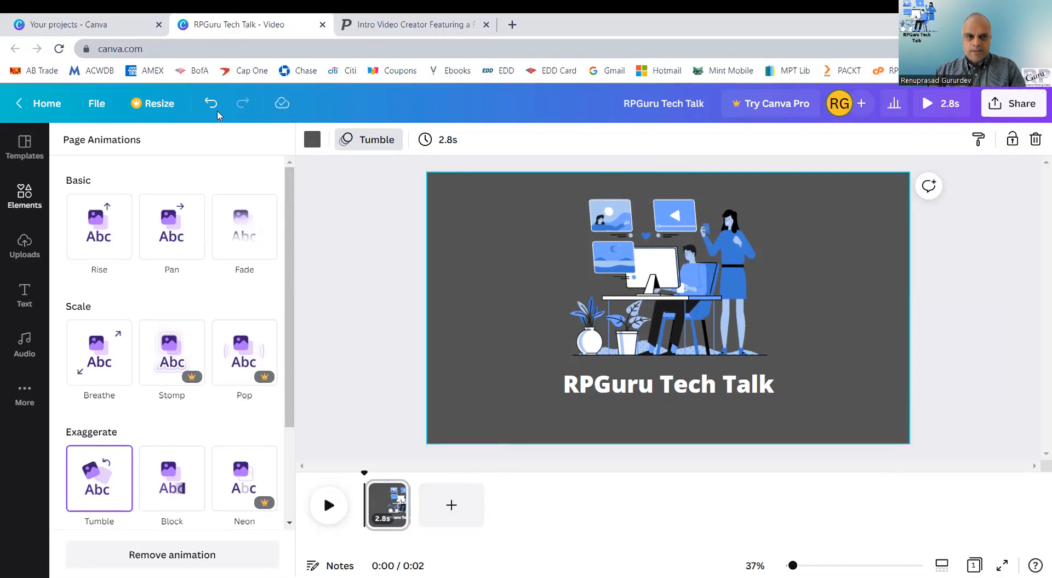
{"action": "left_click", "coordinate": [26, 208]}
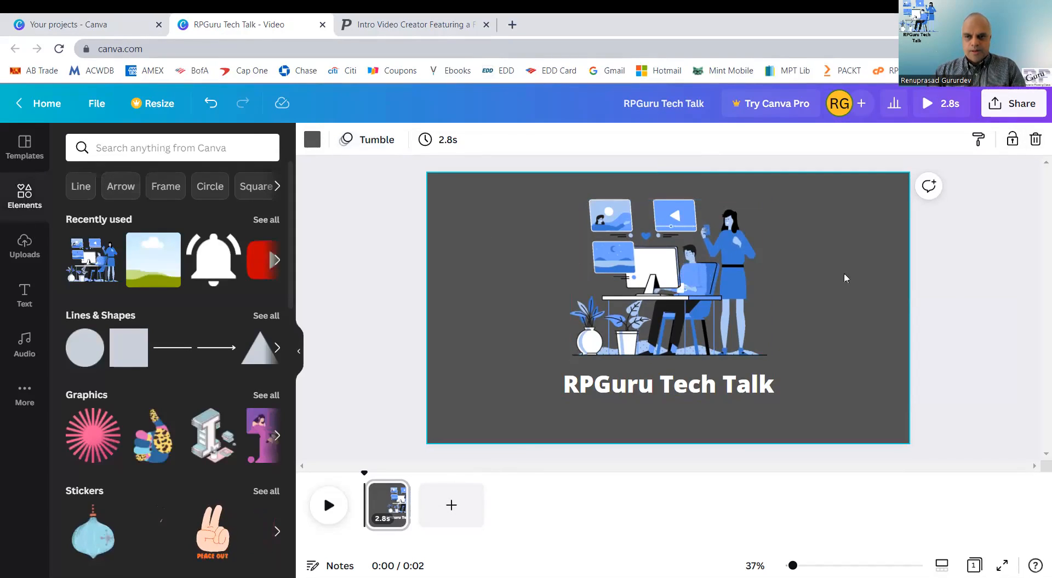
{"action": "left_click", "coordinate": [392, 509]}
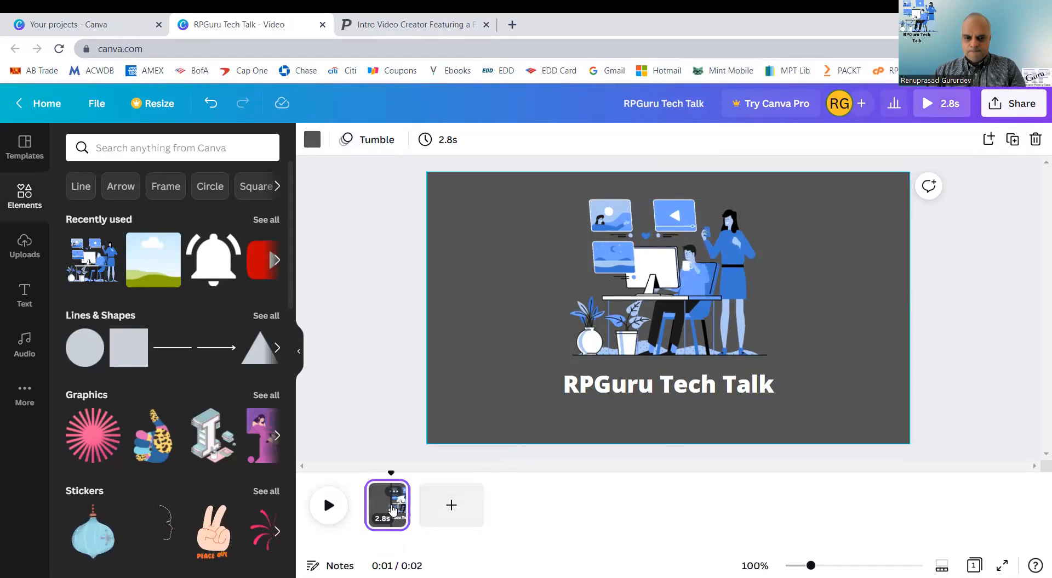
{"action": "left_click", "coordinate": [600, 377]}
{"action": "left_click", "coordinate": [873, 258]}
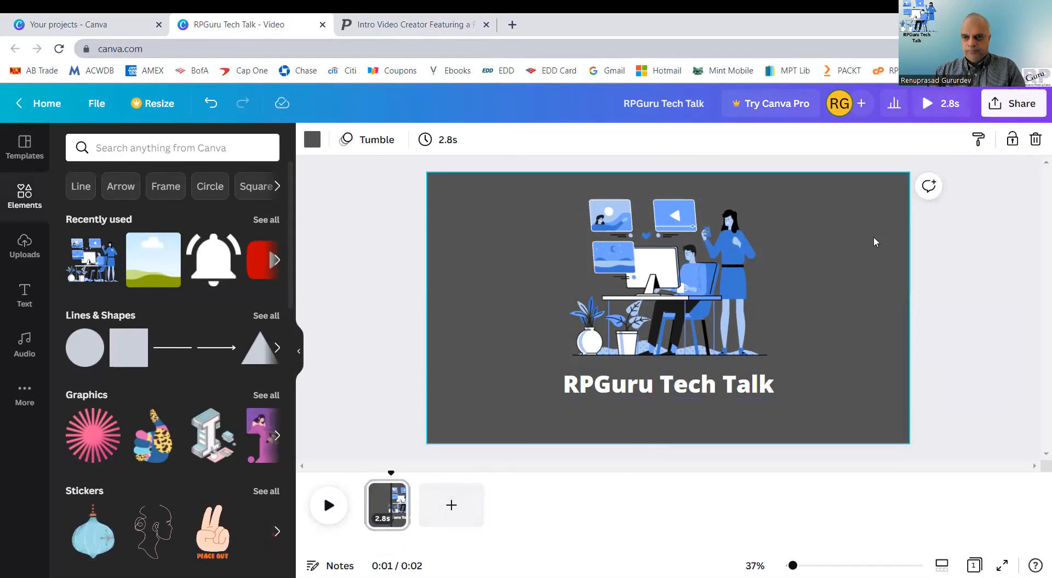
{"action": "right_click", "coordinate": [874, 225]}
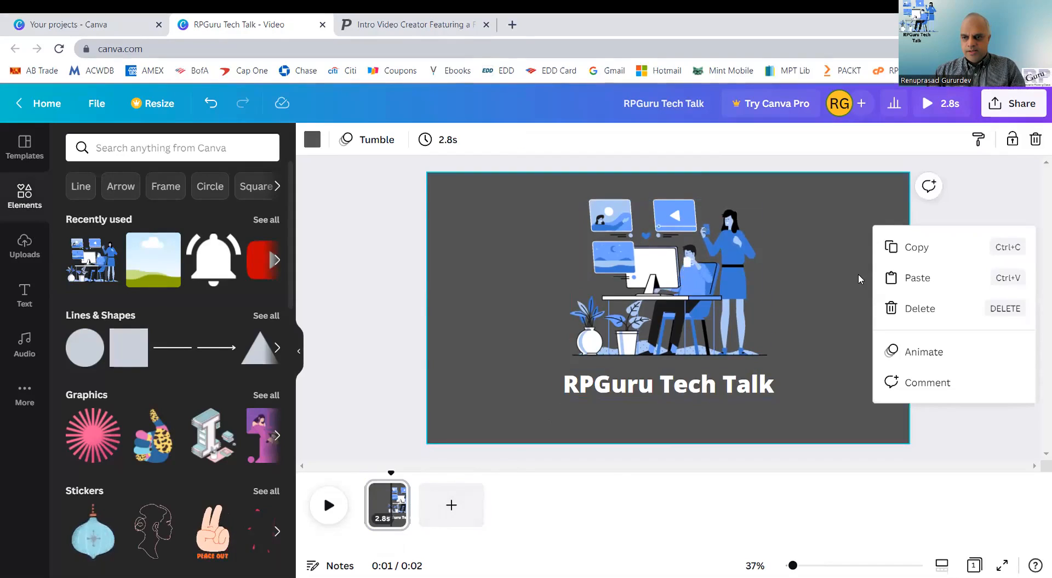
{"action": "left_click", "coordinate": [833, 290]}
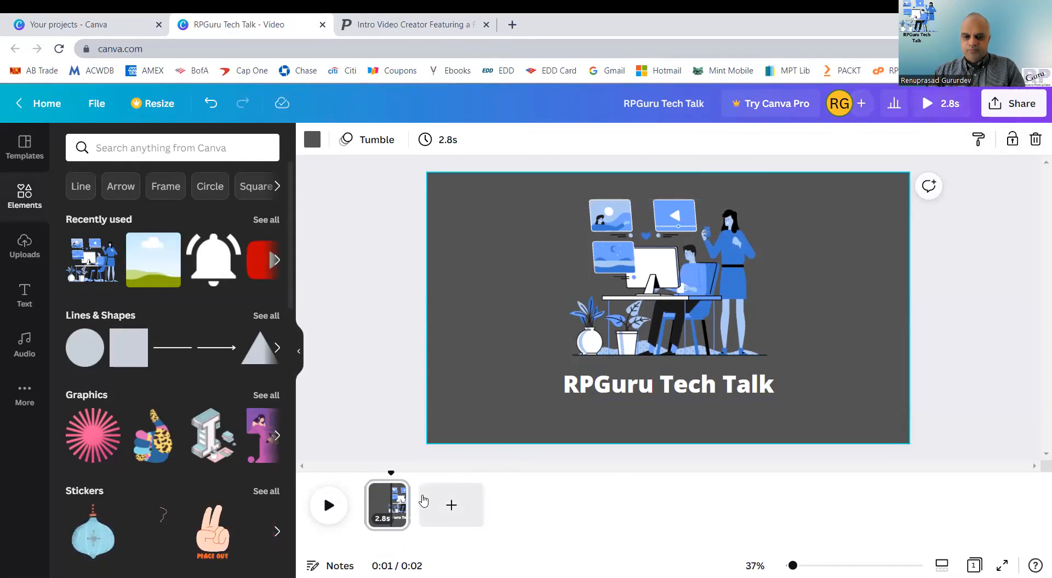
Duplicate the 2.8-second page in the timeline
{"action": "left_click", "coordinate": [396, 511]}
{"action": "right_click", "coordinate": [396, 509]}
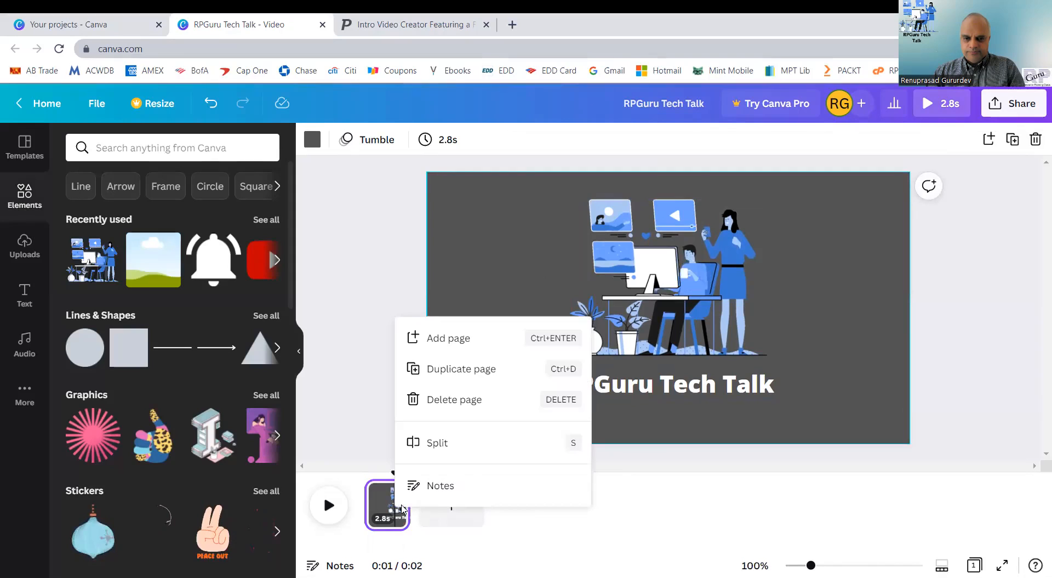
{"action": "left_click", "coordinate": [492, 370]}
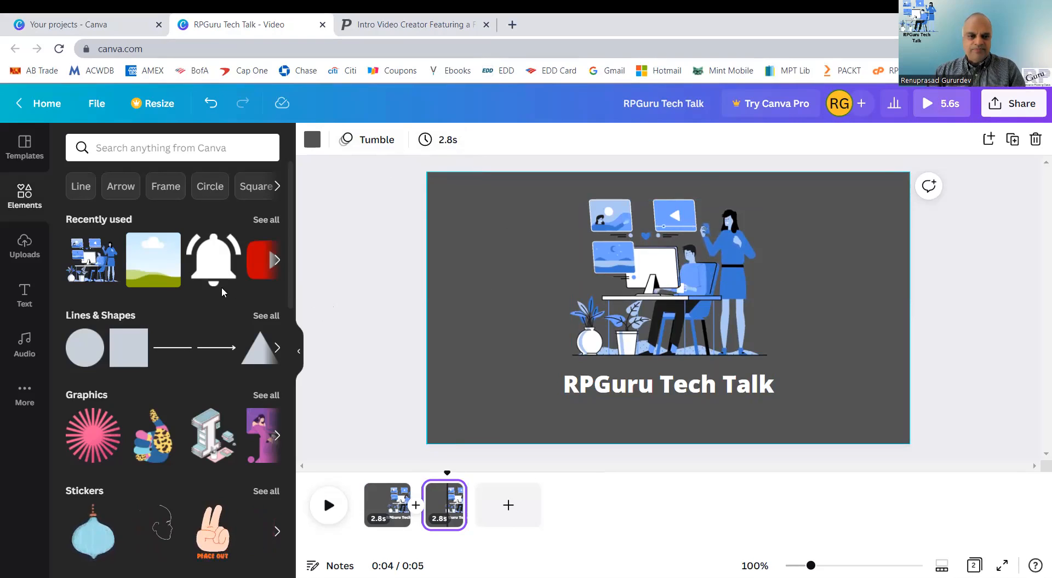
Add the recently used thumbs-up post graphic to the second page, move it aside, and delete the office-desk illustration
{"action": "left_click", "coordinate": [276, 260]}
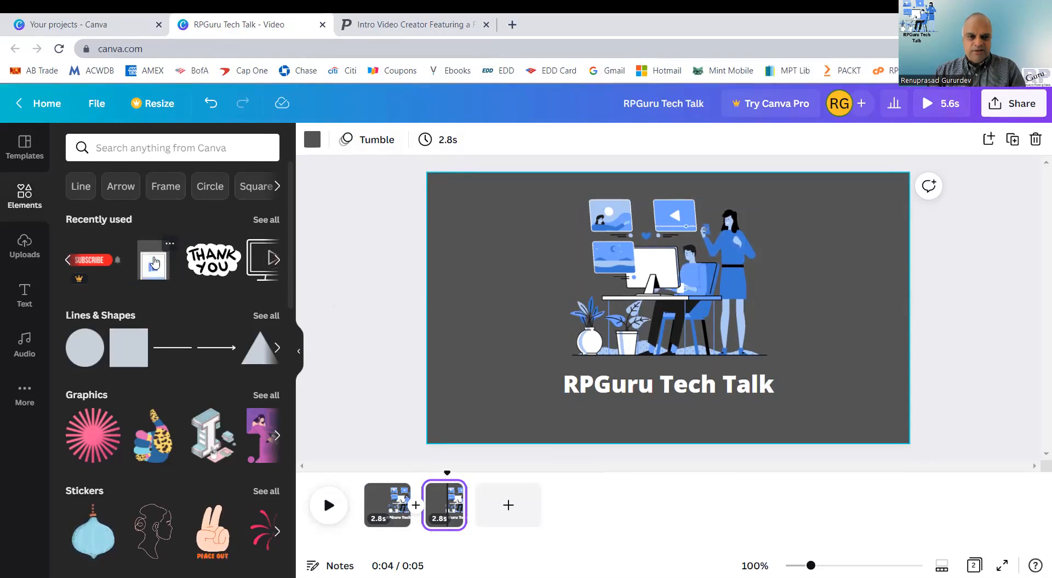
{"action": "left_click", "coordinate": [186, 260]}
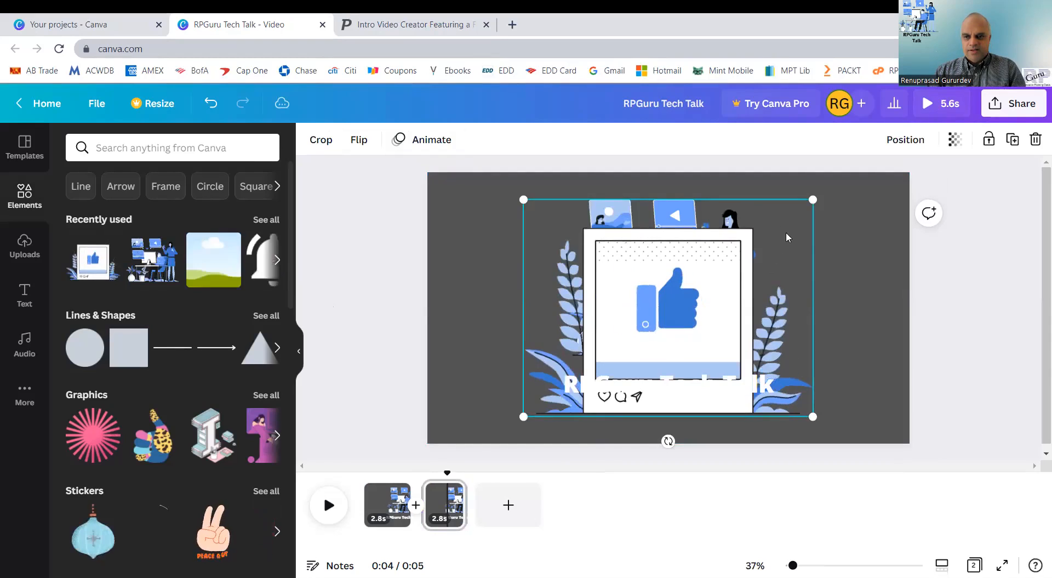
{"action": "left_click_drag", "start_coordinate": [679, 261], "coordinate": [758, 261]}
{"action": "left_click", "coordinate": [592, 252]}
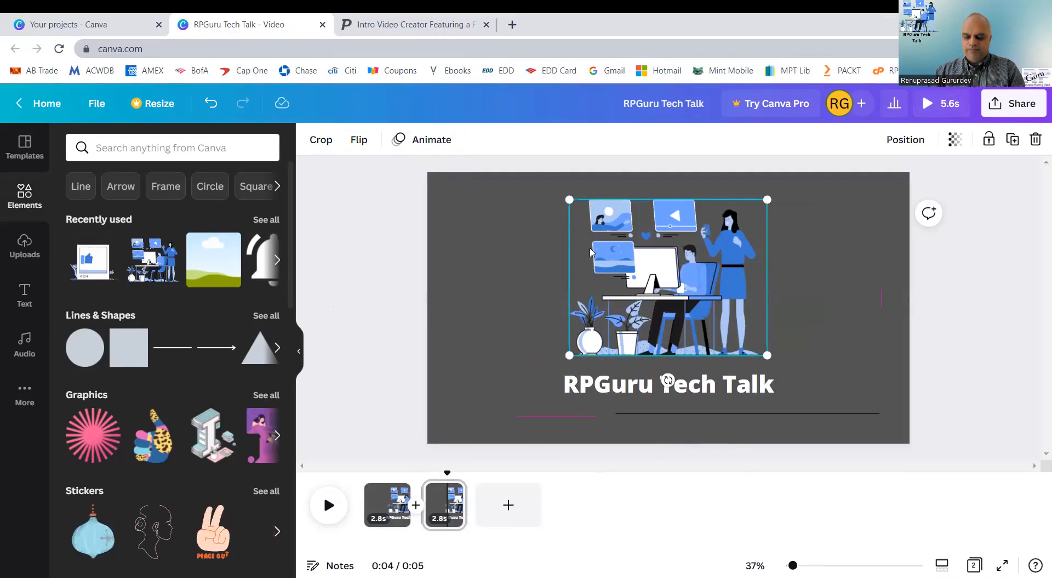
{"action": "key", "text": "Delete"}
Shrink the thumbs-up graphic and center it horizontally above the heading
{"action": "left_click_drag", "start_coordinate": [730, 272], "coordinate": [667, 236]}
{"action": "left_click_drag", "start_coordinate": [826, 173], "coordinate": [805, 188]}
{"action": "left_click_drag", "start_coordinate": [809, 383], "coordinate": [788, 354]}
{"action": "left_click_drag", "start_coordinate": [694, 280], "coordinate": [700, 277]}
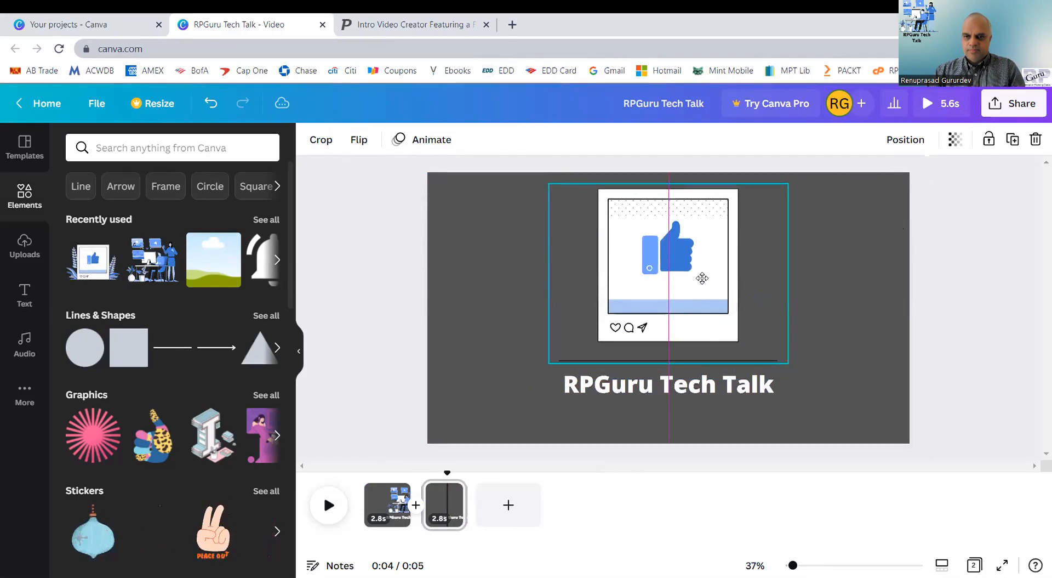
Replace the second page's heading text with "Tech Tips"
{"action": "left_click", "coordinate": [688, 389]}
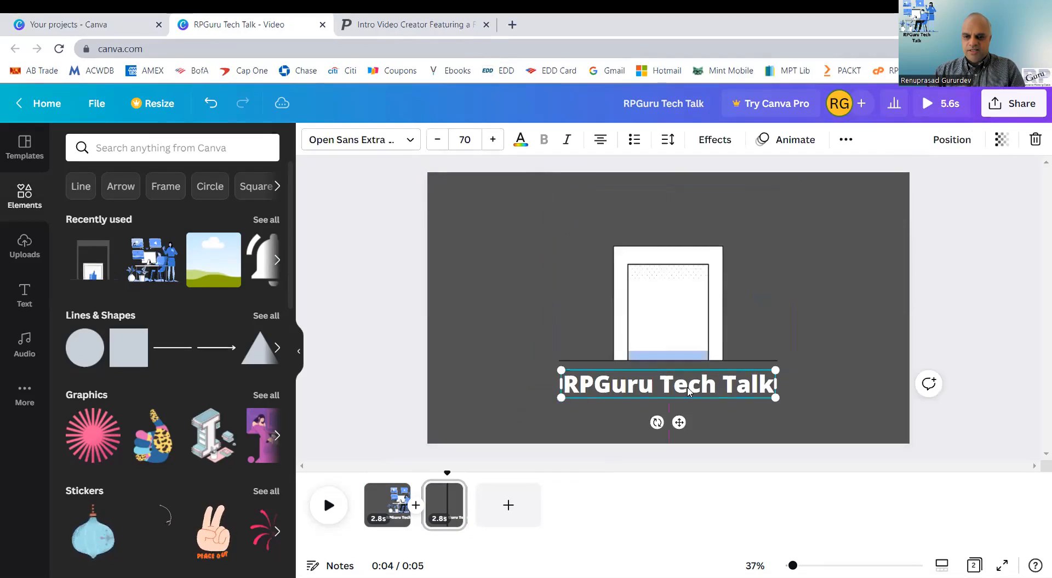
{"action": "double_click", "coordinate": [689, 388]}
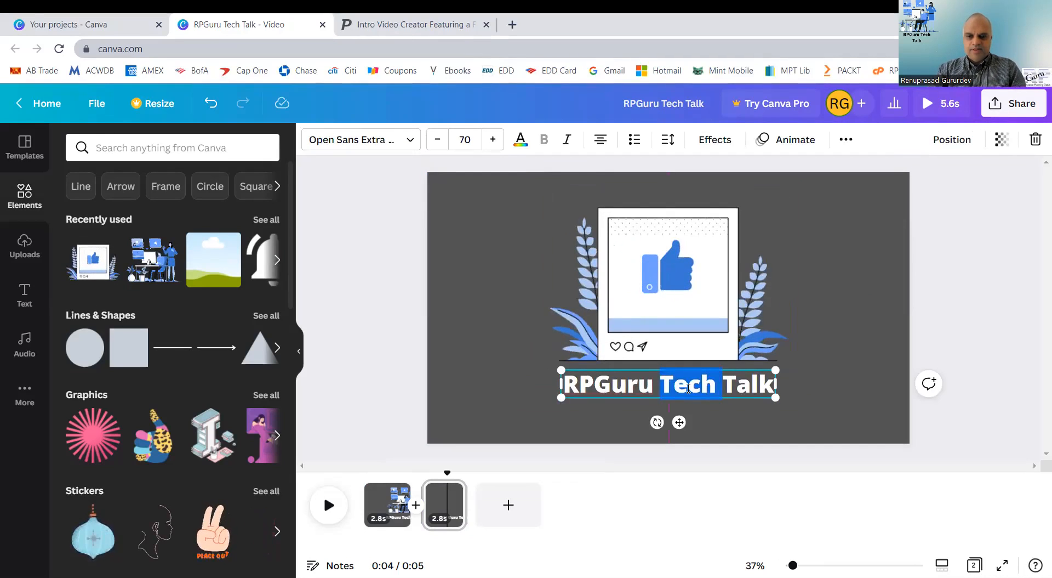
{"action": "left_click", "coordinate": [725, 388]}
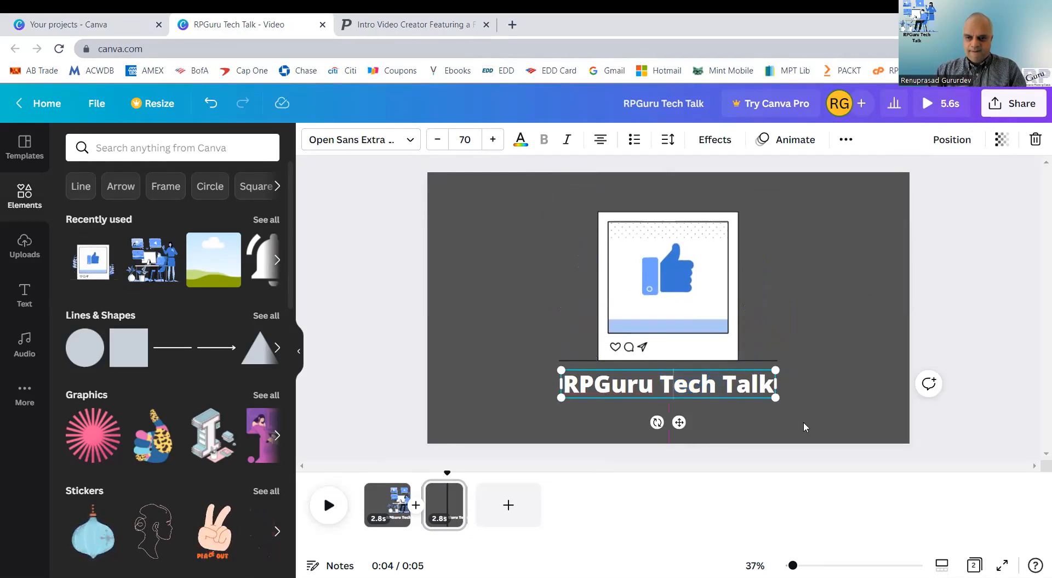
{"action": "triple_click", "coordinate": [727, 389]}
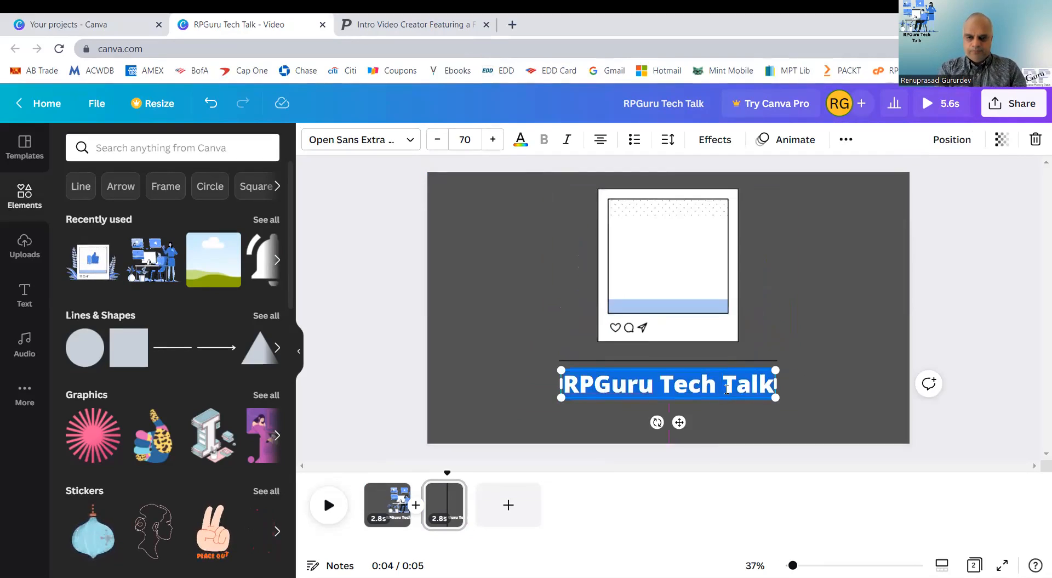
{"action": "type", "text": "Tecj"}
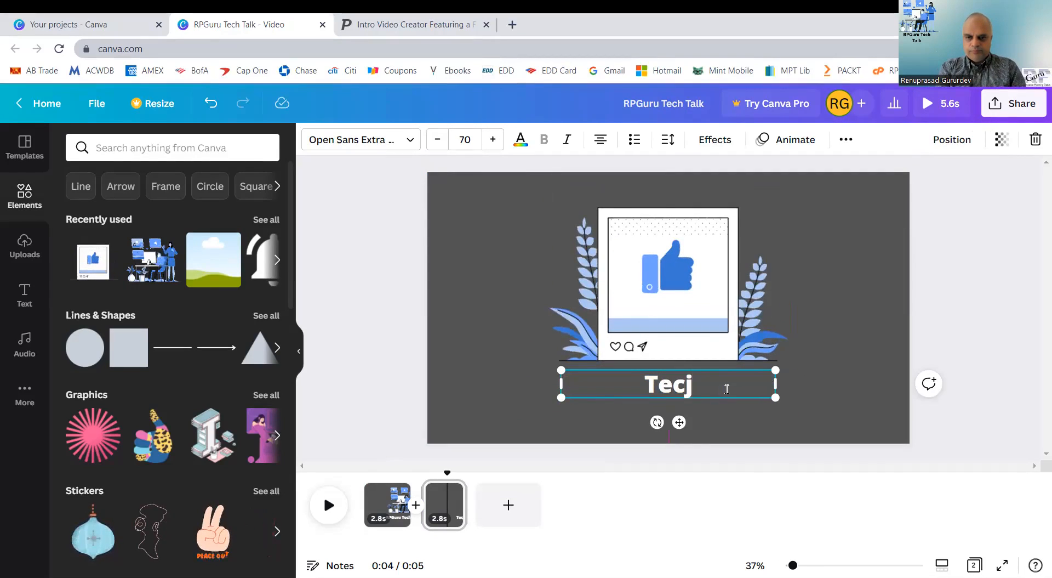
{"action": "type", "text": "h Tips"}
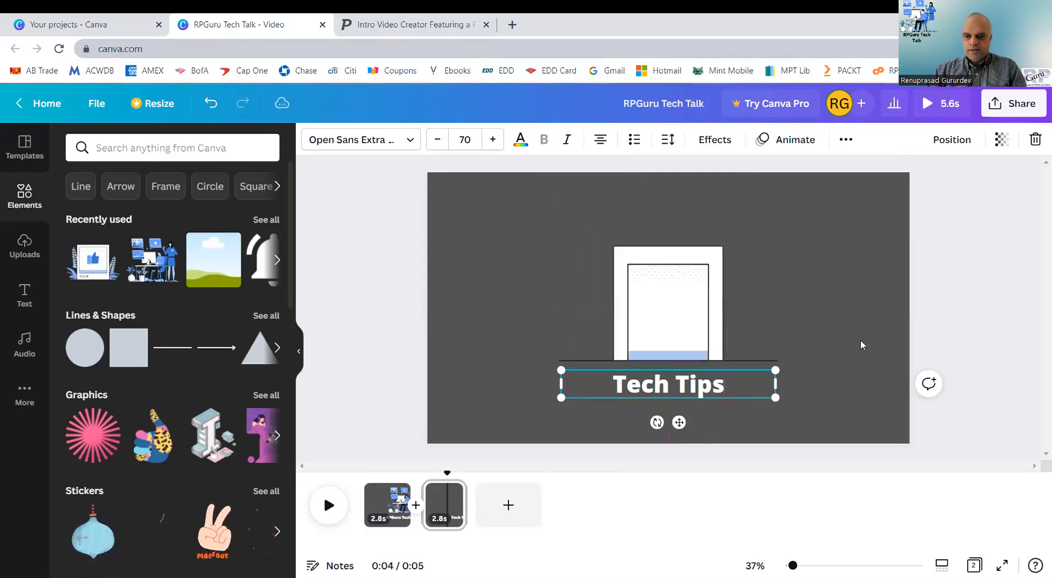
{"action": "left_click", "coordinate": [869, 377]}
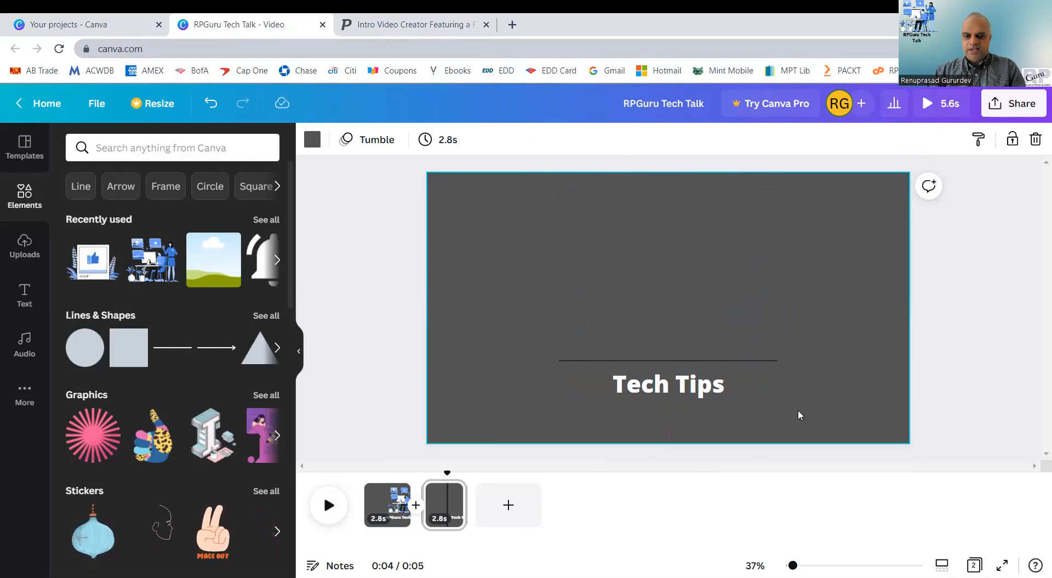
Duplicate the "Tech Tips" page in the timeline and delete the thumbs-up graphic from the new third page
{"action": "right_click", "coordinate": [454, 504]}
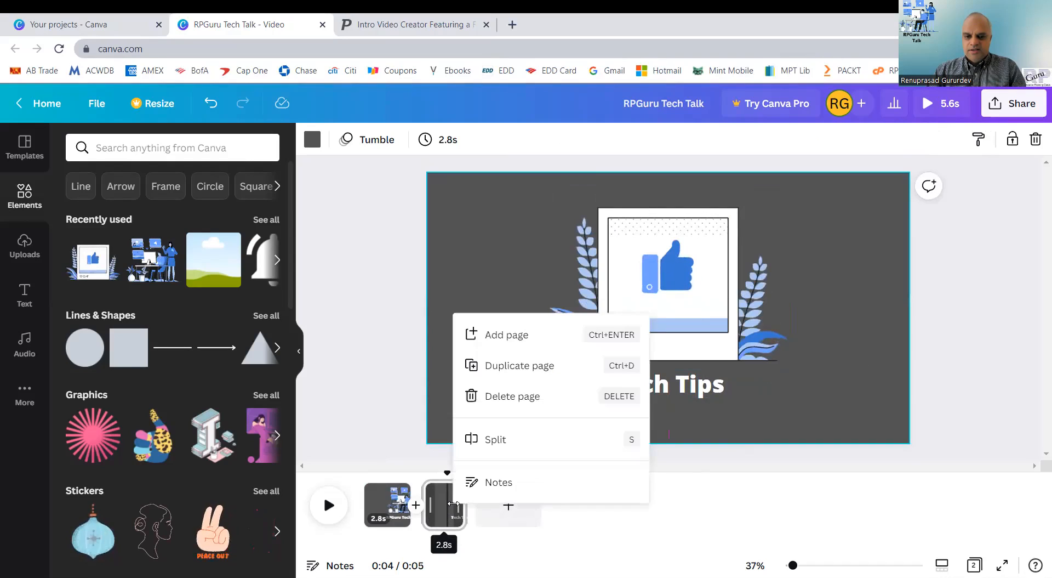
{"action": "left_click", "coordinate": [548, 366]}
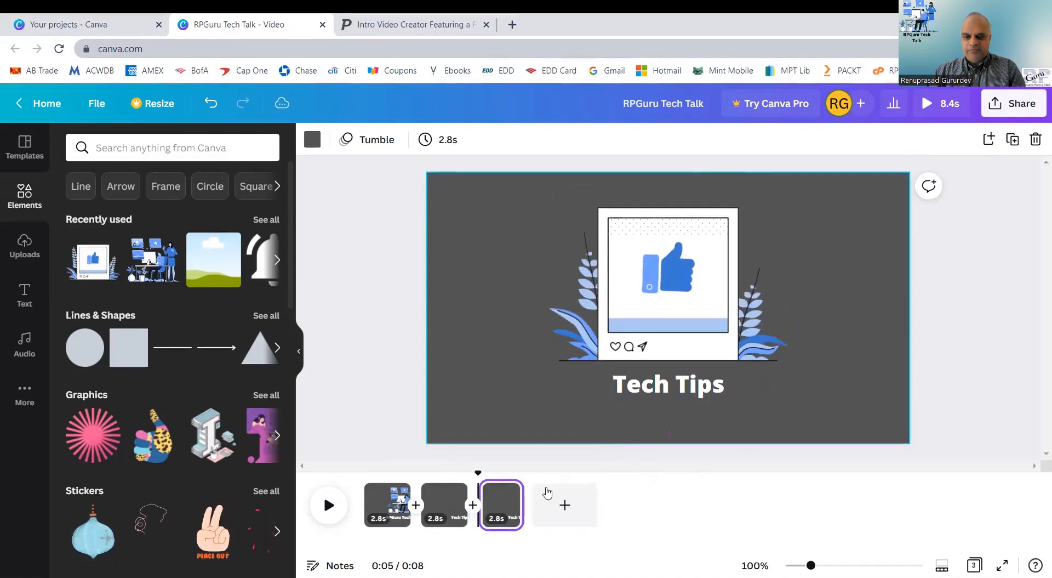
{"action": "right_click", "coordinate": [510, 497]}
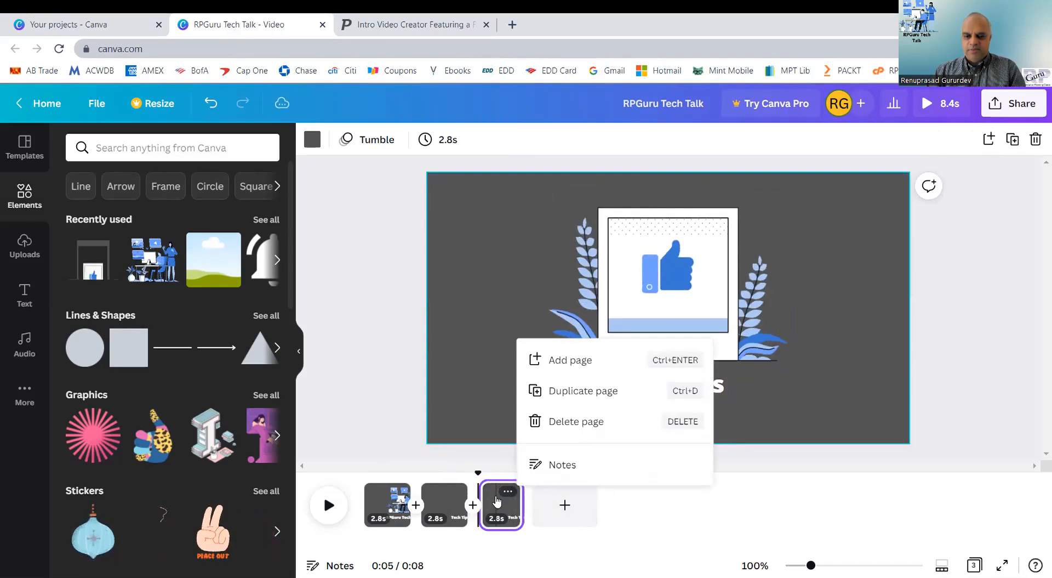
{"action": "left_click", "coordinate": [497, 506]}
{"action": "left_click", "coordinate": [699, 295]}
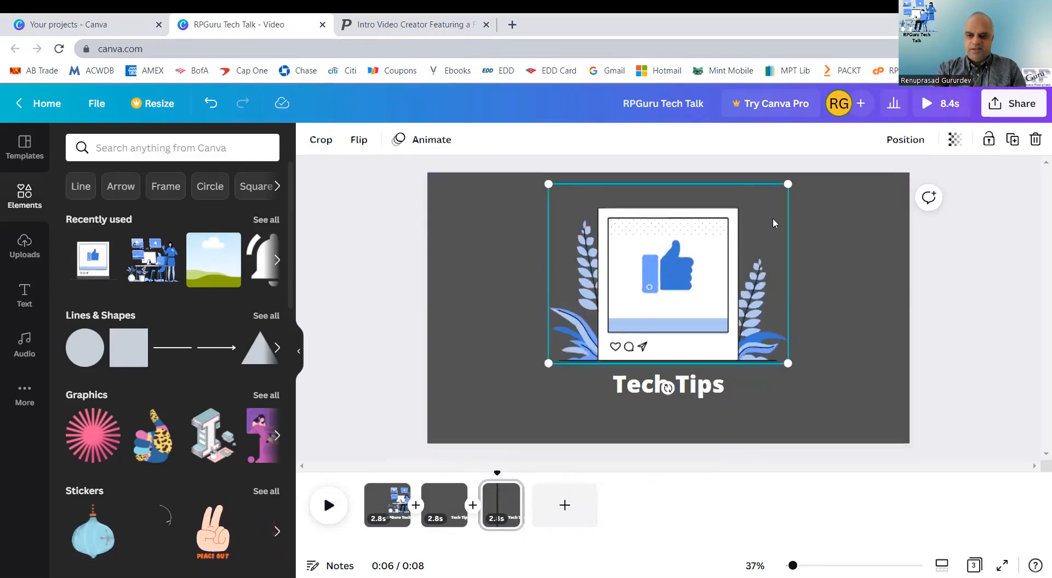
{"action": "left_click", "coordinate": [744, 218]}
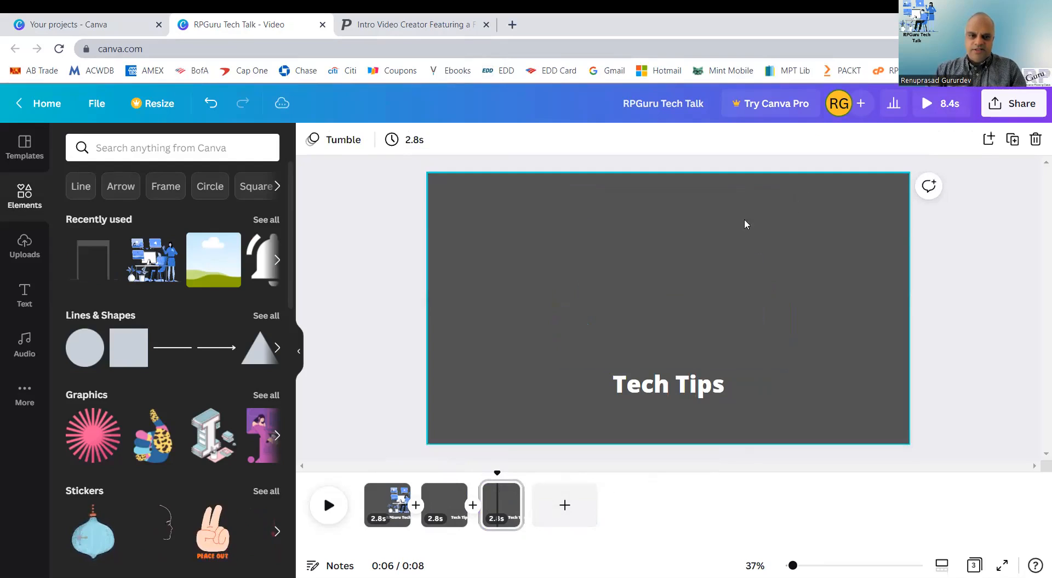
Add the recently used monitor graphic with the play symbol to the third page, shrink it, and place it above the heading
{"action": "left_click", "coordinate": [277, 260]}
{"action": "left_click", "coordinate": [278, 260]}
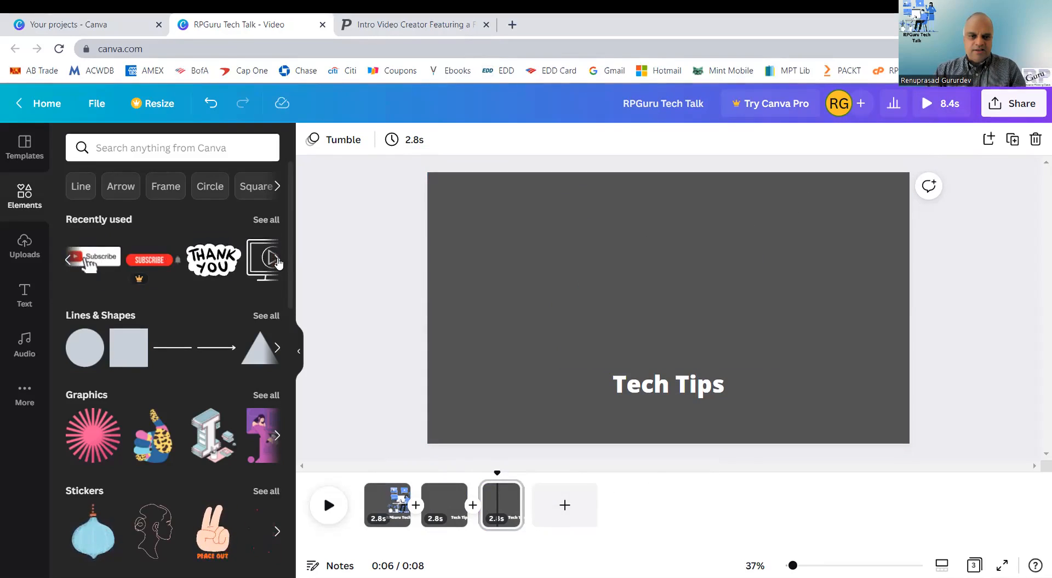
{"action": "left_click", "coordinate": [276, 261]}
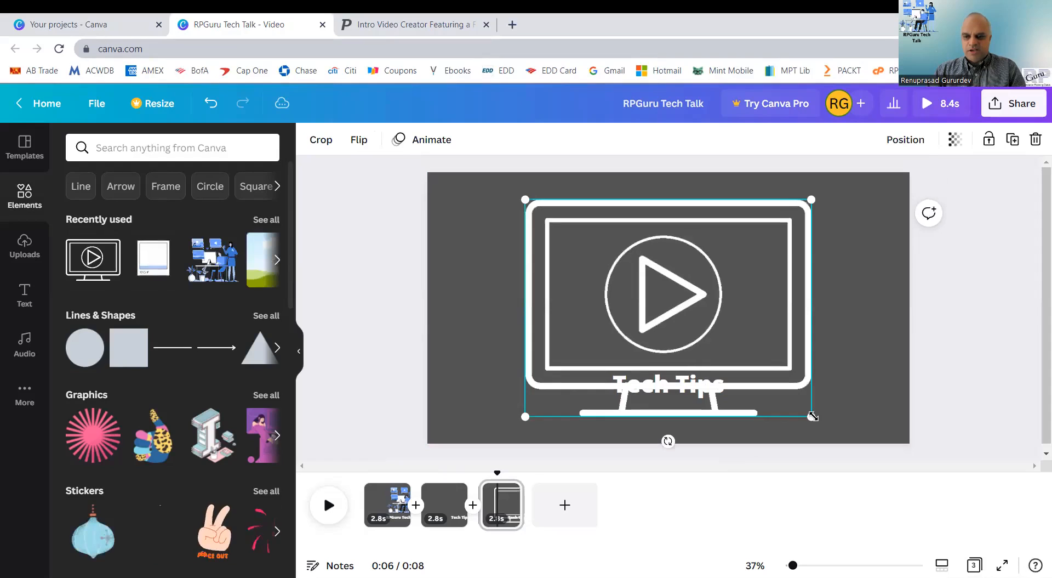
{"action": "left_click_drag", "start_coordinate": [815, 416], "coordinate": [750, 357]}
{"action": "left_click_drag", "start_coordinate": [638, 296], "coordinate": [685, 283]}
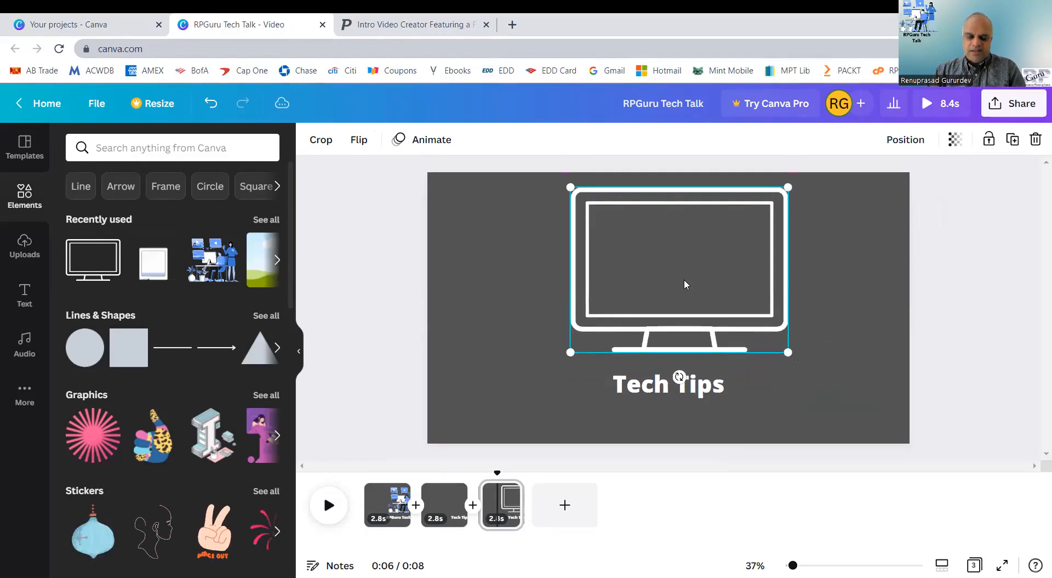
{"action": "left_click_drag", "start_coordinate": [782, 352], "coordinate": [790, 353]}
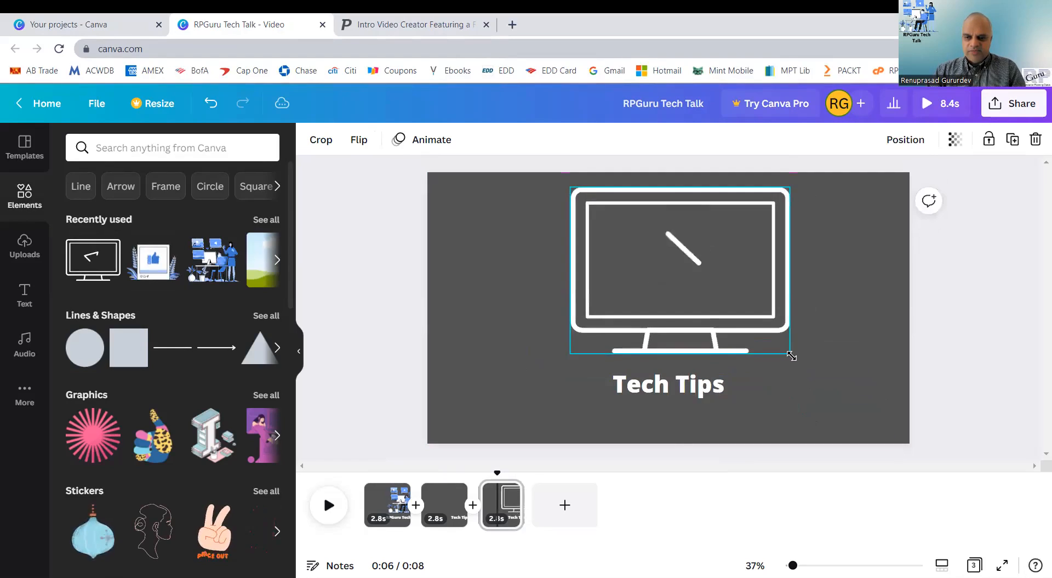
{"action": "left_click_drag", "start_coordinate": [690, 270], "coordinate": [688, 270]}
Replace the third page's heading with "Step-by-Step Tutorial", putting "Tutorial" on a second line
{"action": "double_click", "coordinate": [717, 387]}
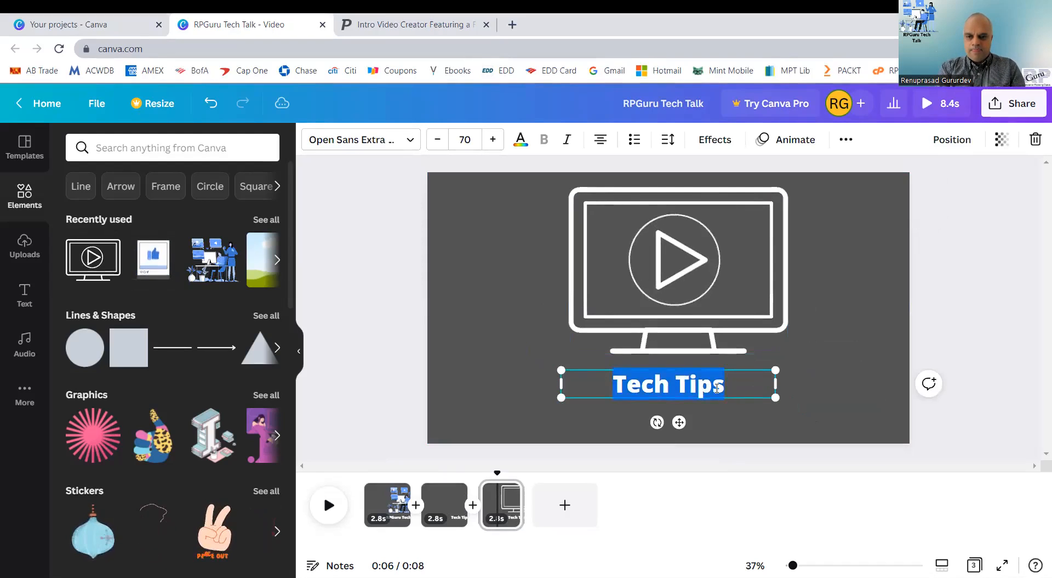
{"action": "type", "text": "Ste"}
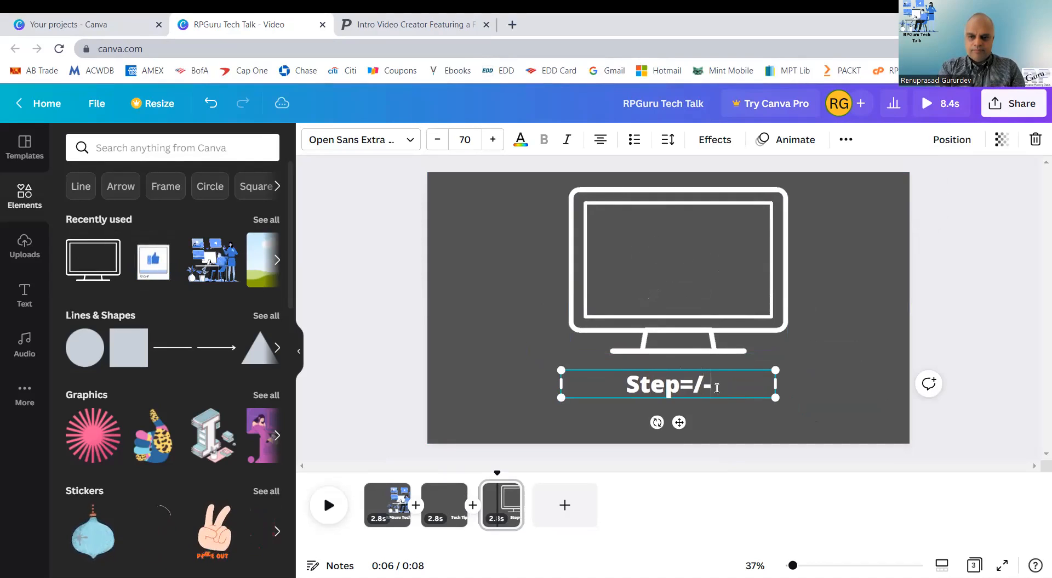
{"action": "type", "text": "p-by-Step"}
{"action": "key", "text": "Return"}
{"action": "type", "text": "T"}
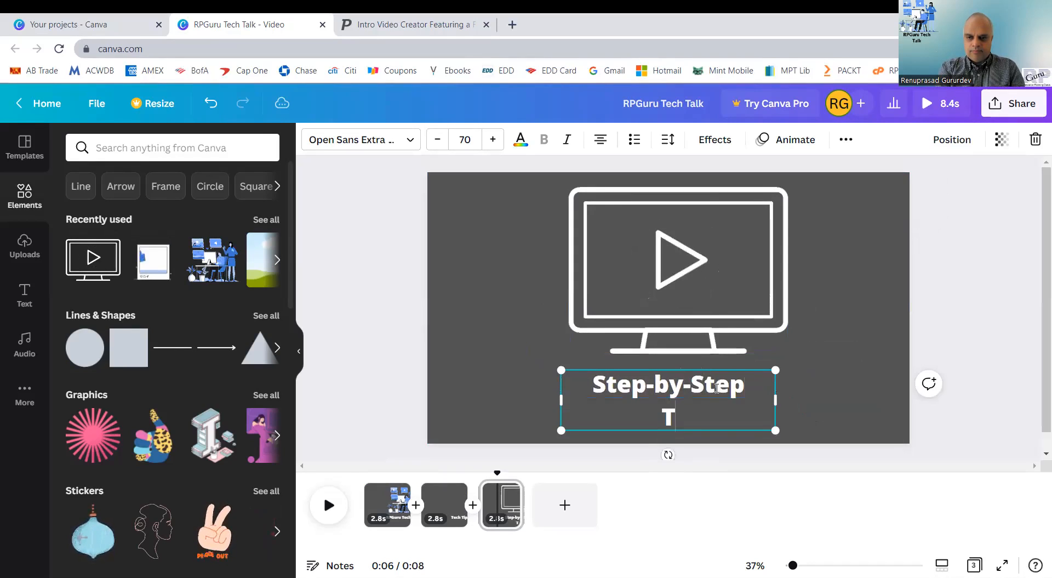
{"action": "type", "text": "utorial"}
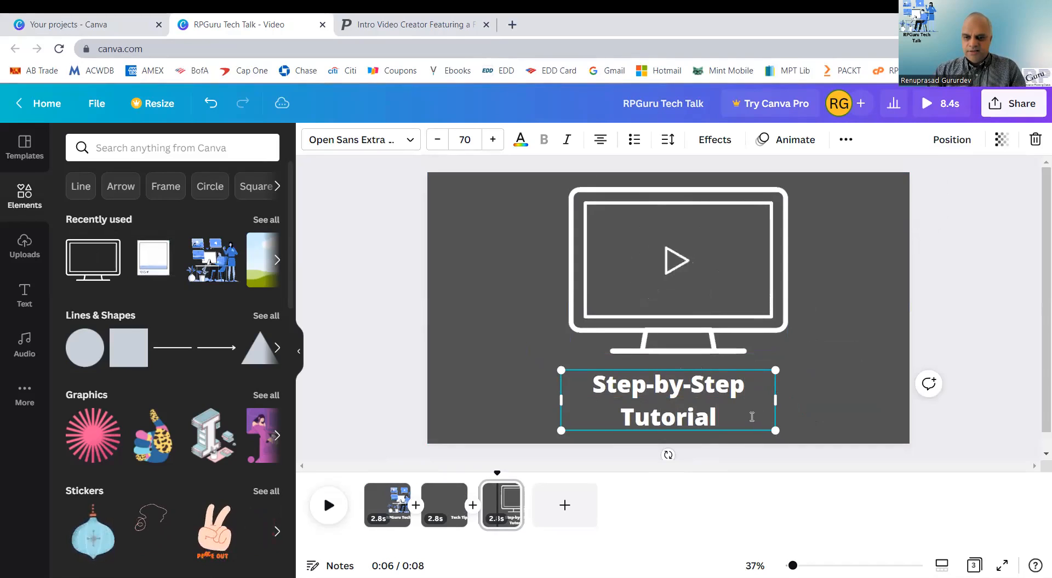
Set the "Step-by-Step Tutorial" heading to font size 60 and the Lato Bold font
{"action": "left_click_drag", "start_coordinate": [753, 417], "coordinate": [615, 383]}
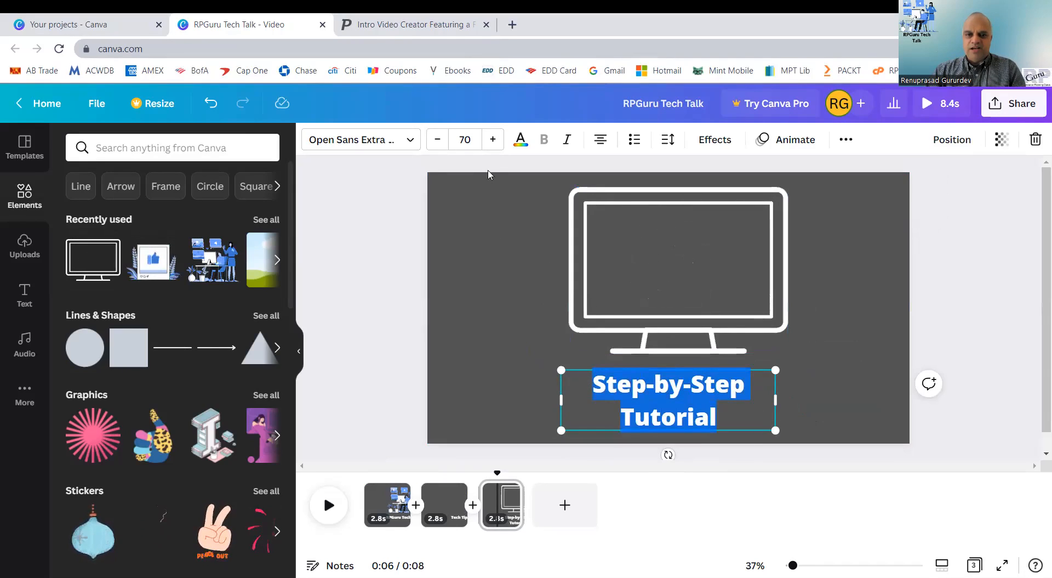
{"action": "left_click", "coordinate": [463, 141]}
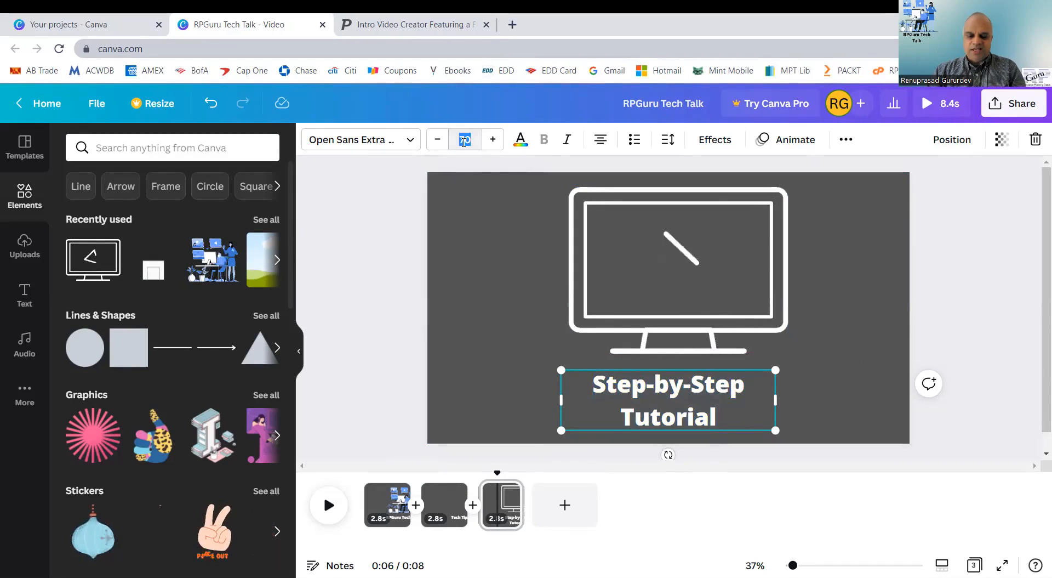
{"action": "type", "text": "60"}
{"action": "key", "text": "Return"}
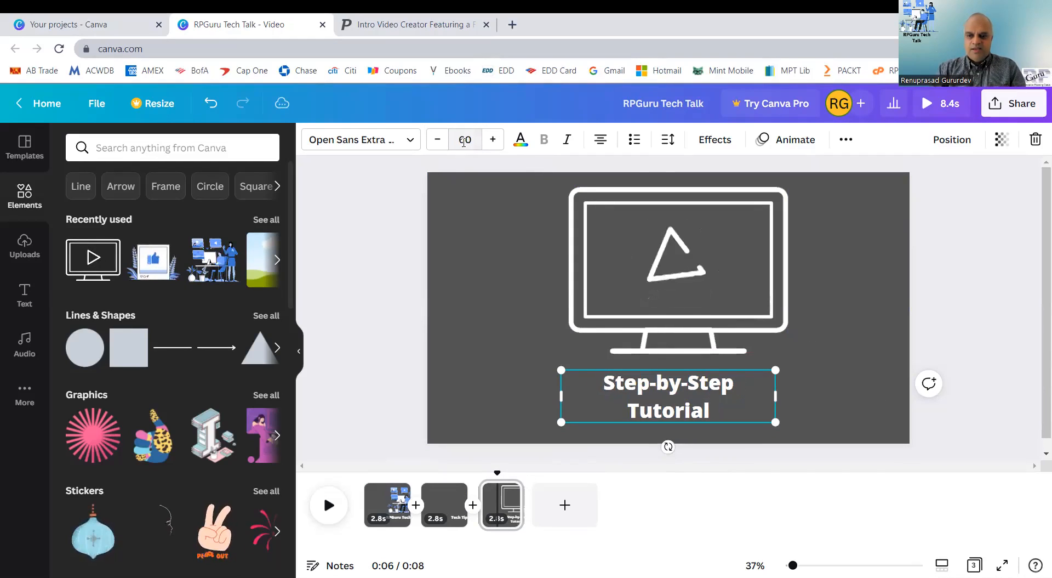
{"action": "left_click", "coordinate": [409, 142]}
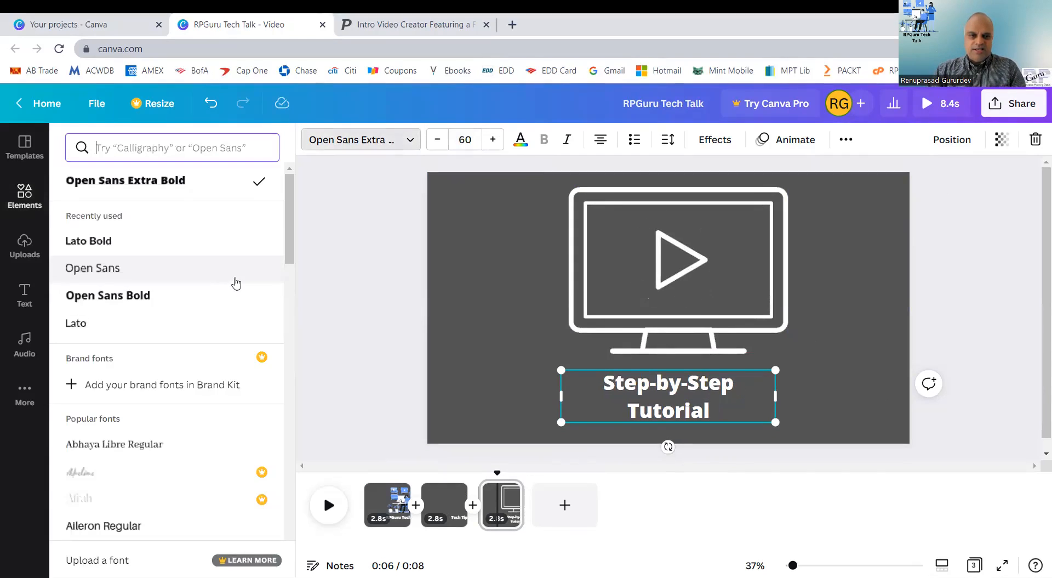
{"action": "left_click", "coordinate": [94, 244]}
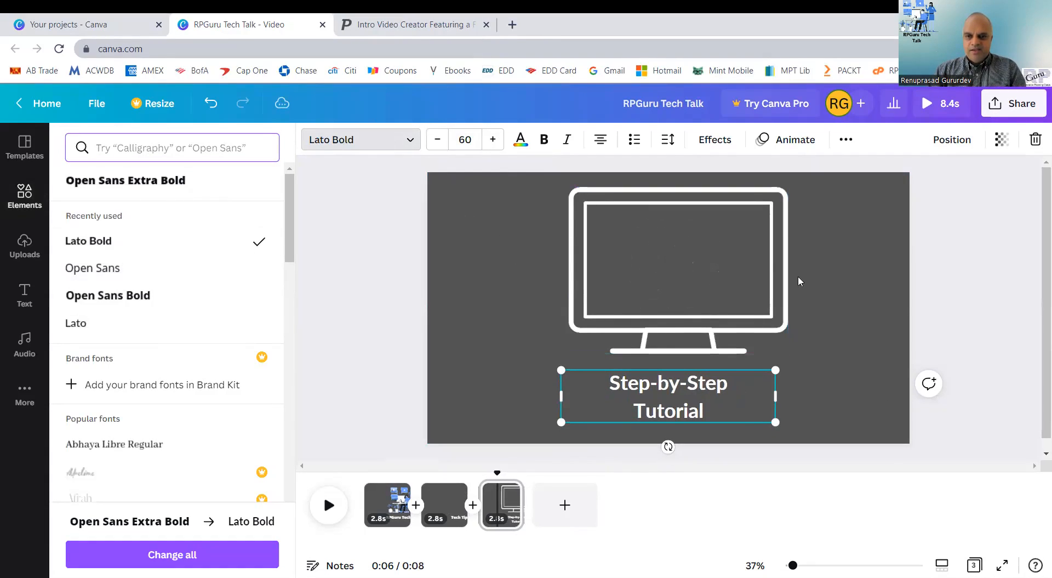
{"action": "left_click", "coordinate": [825, 344]}
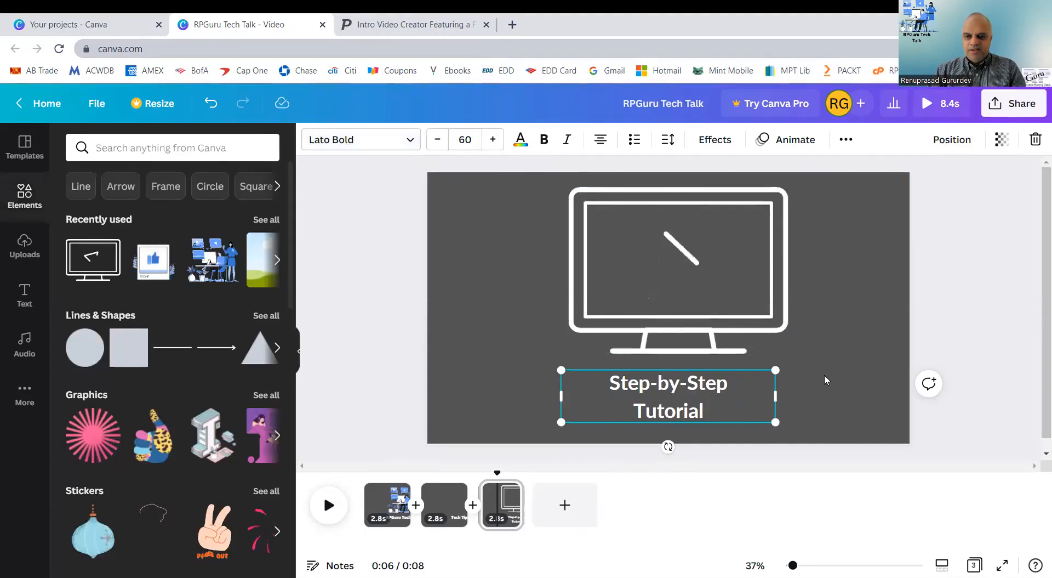
{"action": "left_click", "coordinate": [445, 323]}
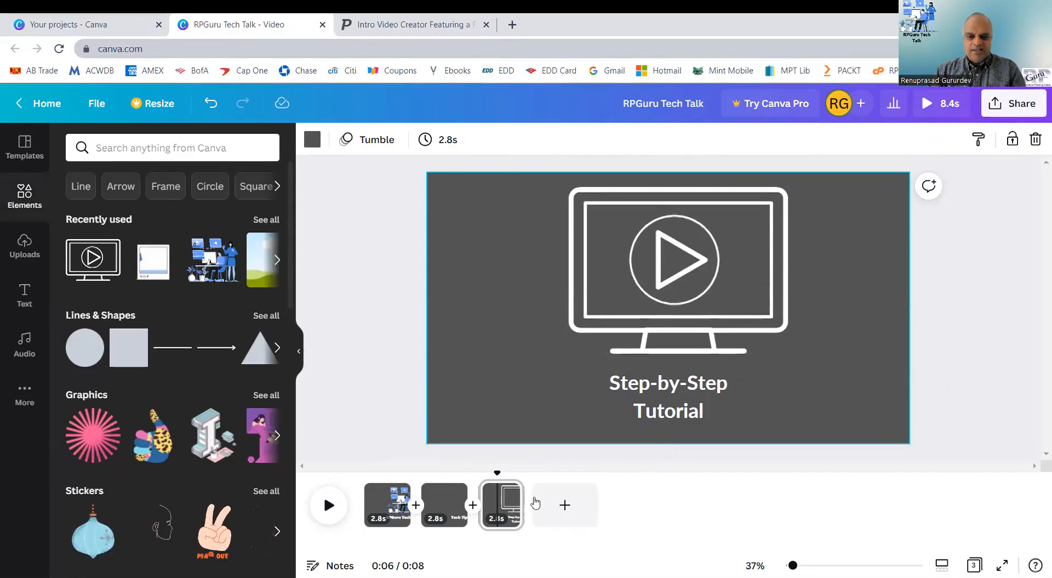
Duplicate the "Step-by-Step Tutorial" page and delete the monitor graphic and the heading from the new fourth page
{"action": "right_click", "coordinate": [496, 503]}
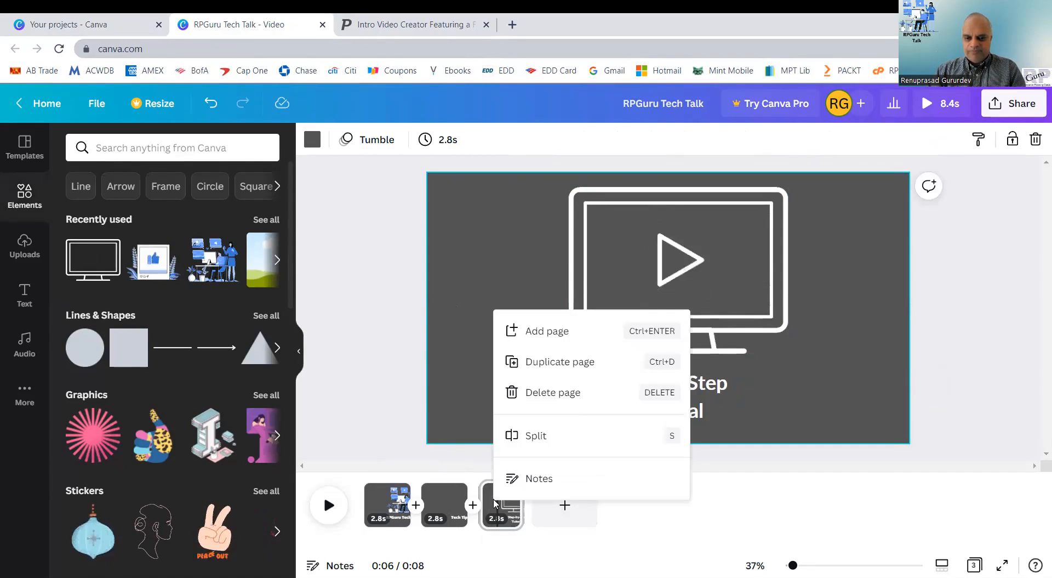
{"action": "left_click", "coordinate": [584, 366]}
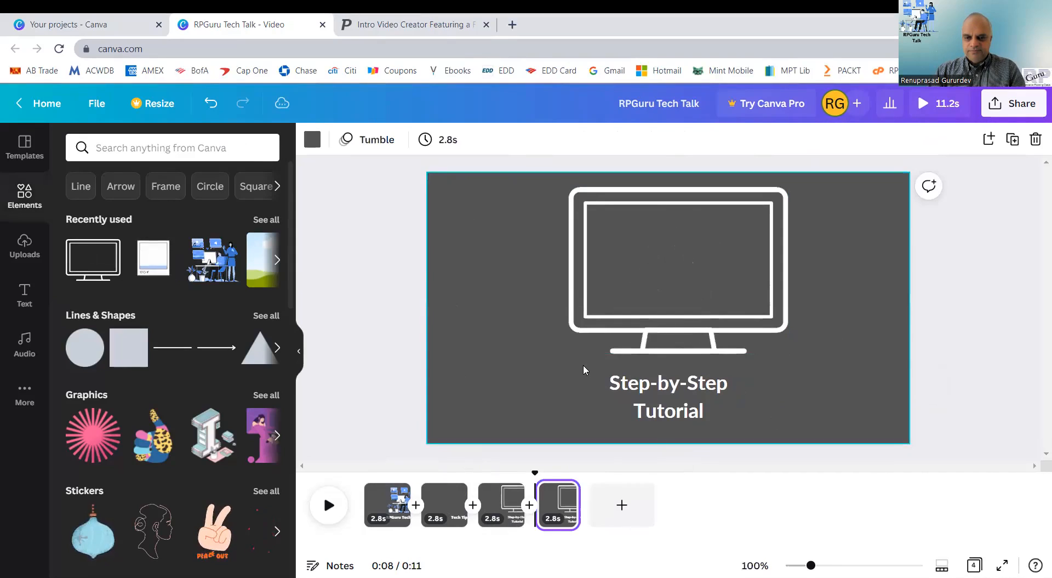
{"action": "left_click", "coordinate": [679, 315]}
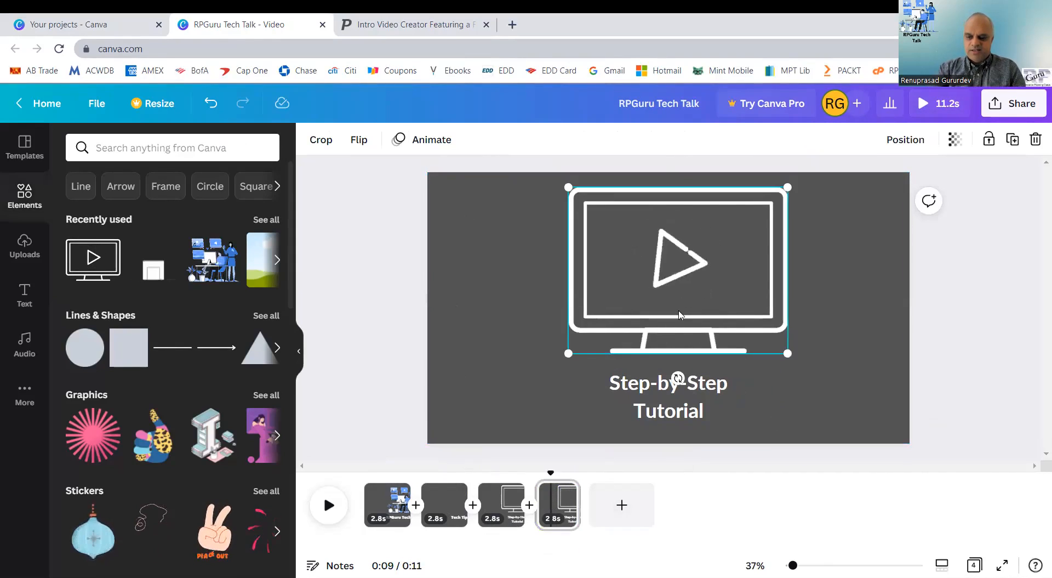
{"action": "key", "text": "Delete"}
{"action": "left_click", "coordinate": [690, 400]}
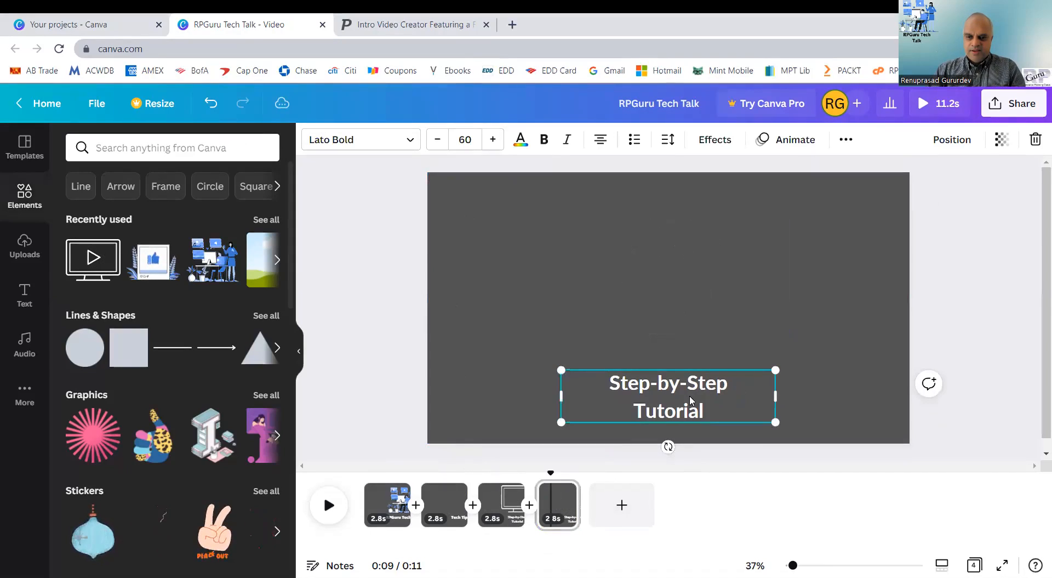
{"action": "key", "text": "BackSpace"}
{"action": "left_click", "coordinate": [764, 367]}
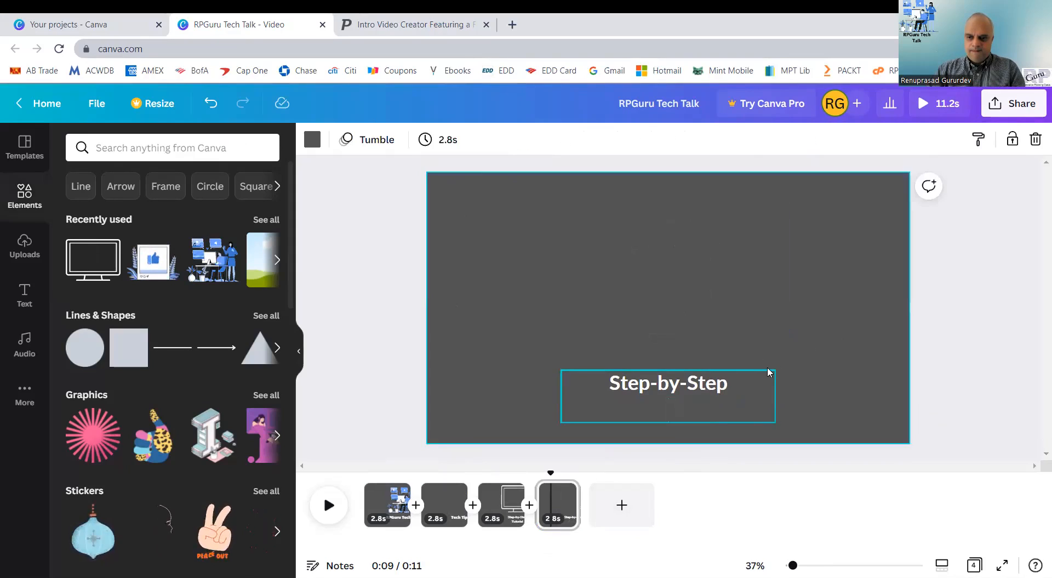
{"action": "left_click", "coordinate": [756, 377]}
{"action": "key", "text": "Delete"}
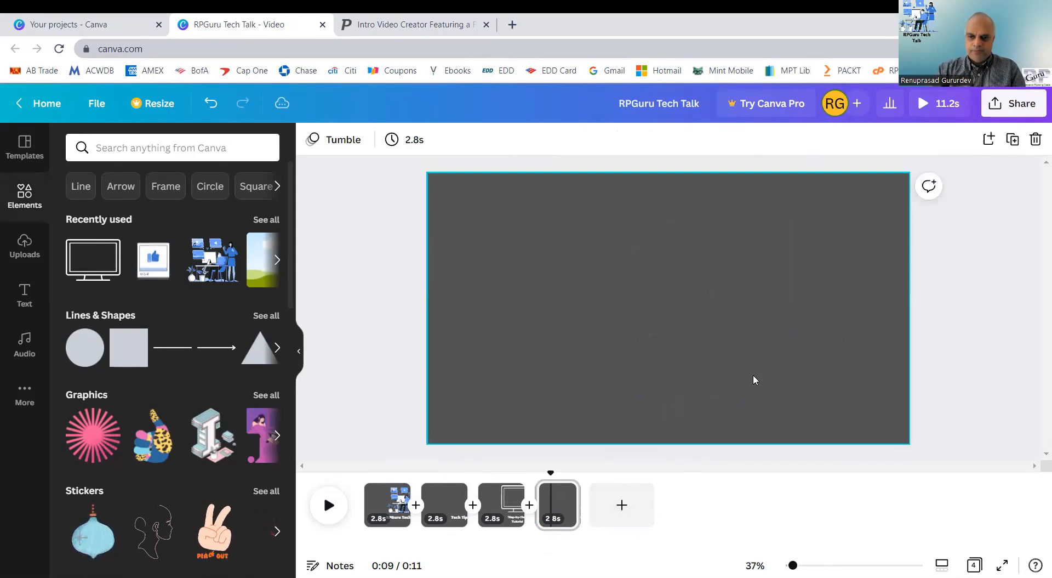
Add the uploaded "Resource Planning Gurus" logo to the fourth page, shrink it, and place it in the upper middle of the page
{"action": "left_click", "coordinate": [278, 260]}
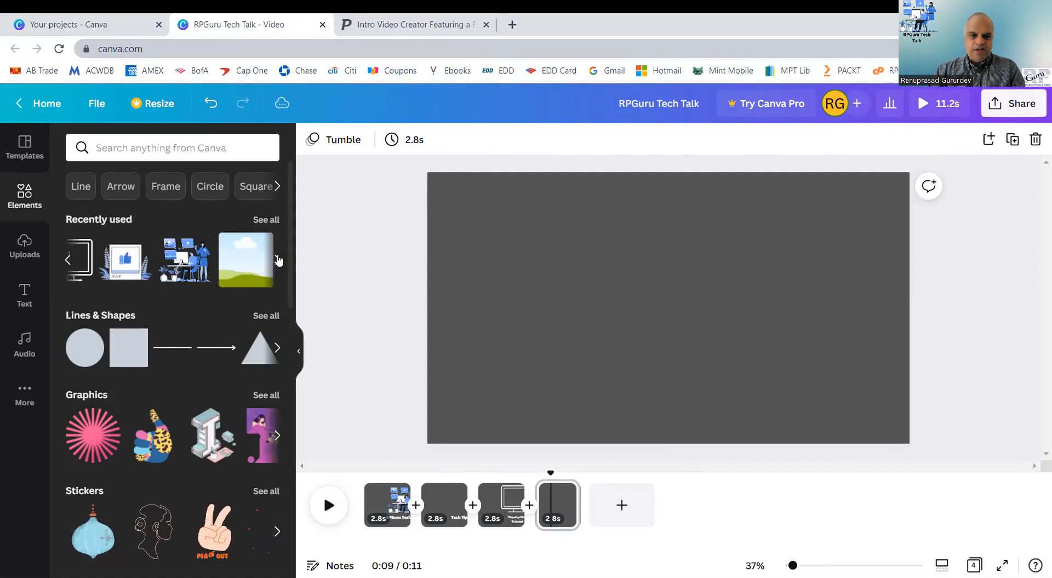
{"action": "left_click", "coordinate": [277, 260]}
{"action": "left_click", "coordinate": [277, 260]}
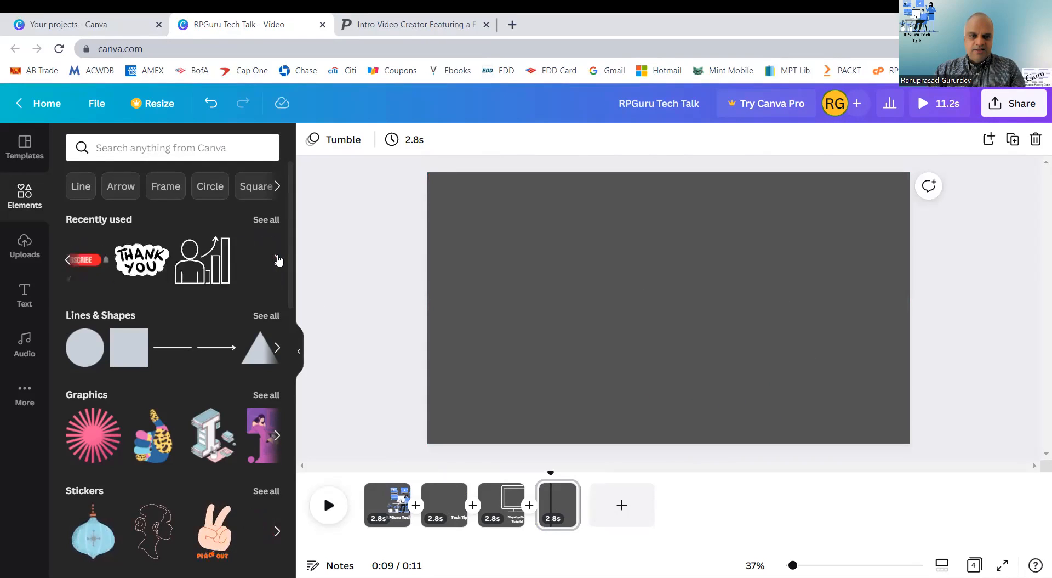
{"action": "left_click", "coordinate": [277, 260]}
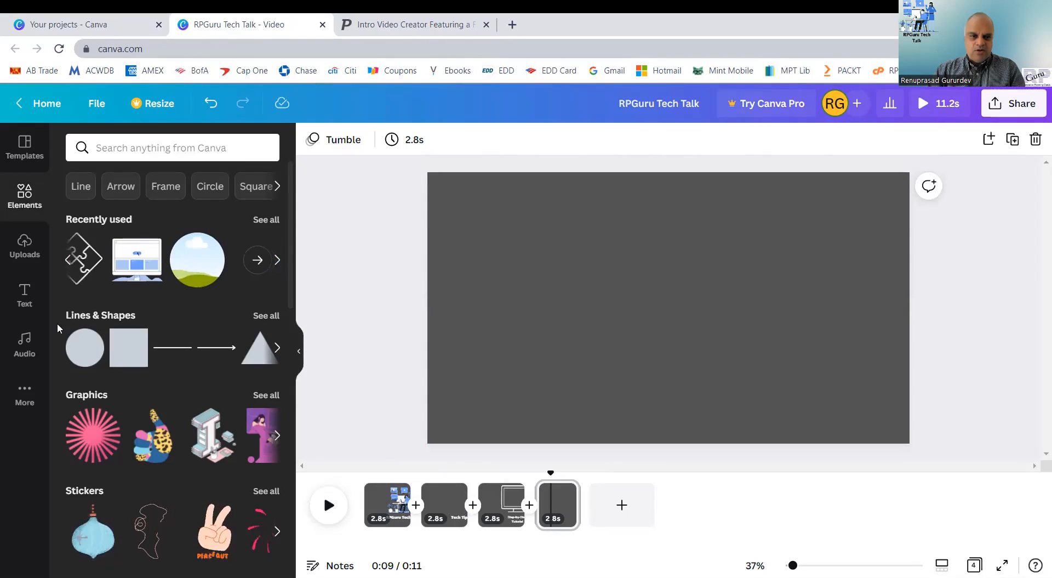
{"action": "left_click", "coordinate": [27, 248]}
{"action": "left_click", "coordinate": [207, 367]}
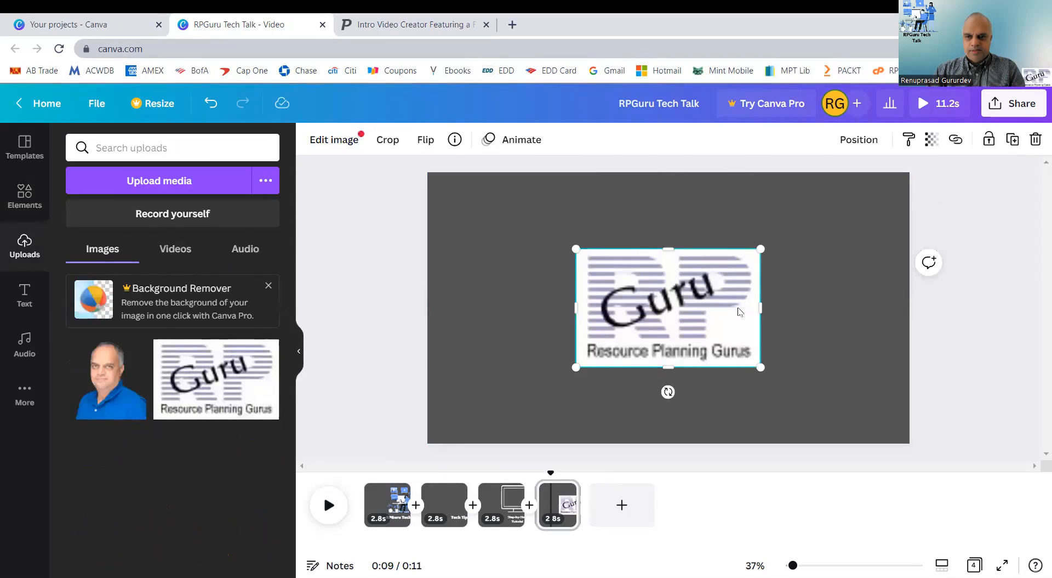
{"action": "left_click_drag", "start_coordinate": [695, 294], "coordinate": [704, 234]}
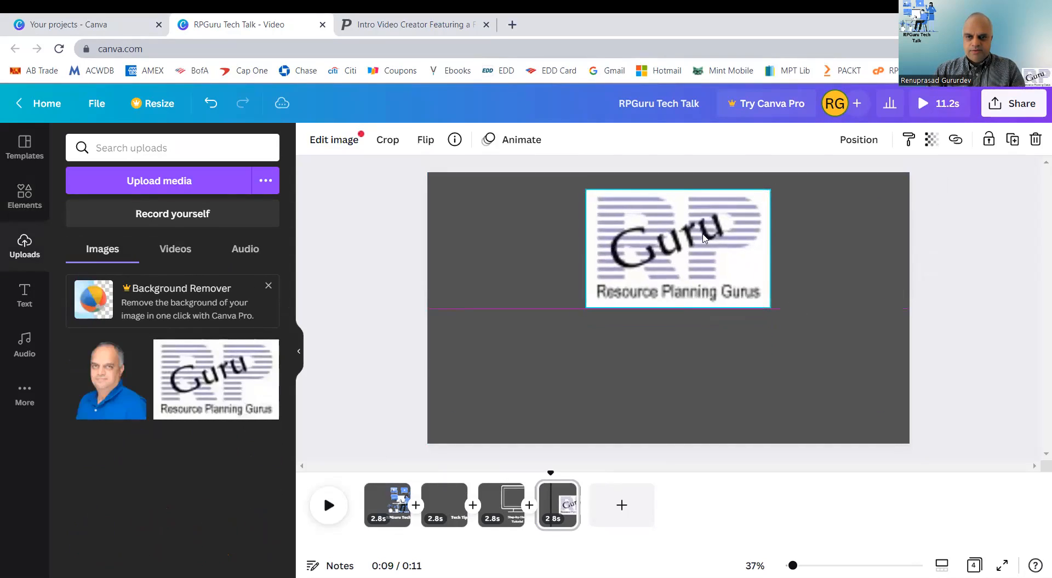
{"action": "left_click_drag", "start_coordinate": [761, 293], "coordinate": [718, 266]}
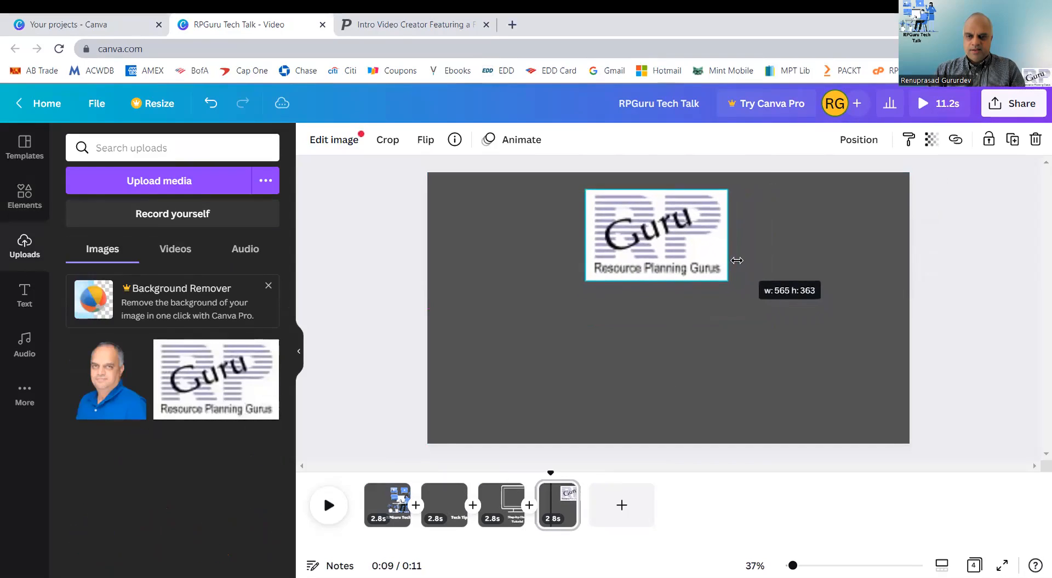
{"action": "left_click_drag", "start_coordinate": [640, 232], "coordinate": [648, 236]}
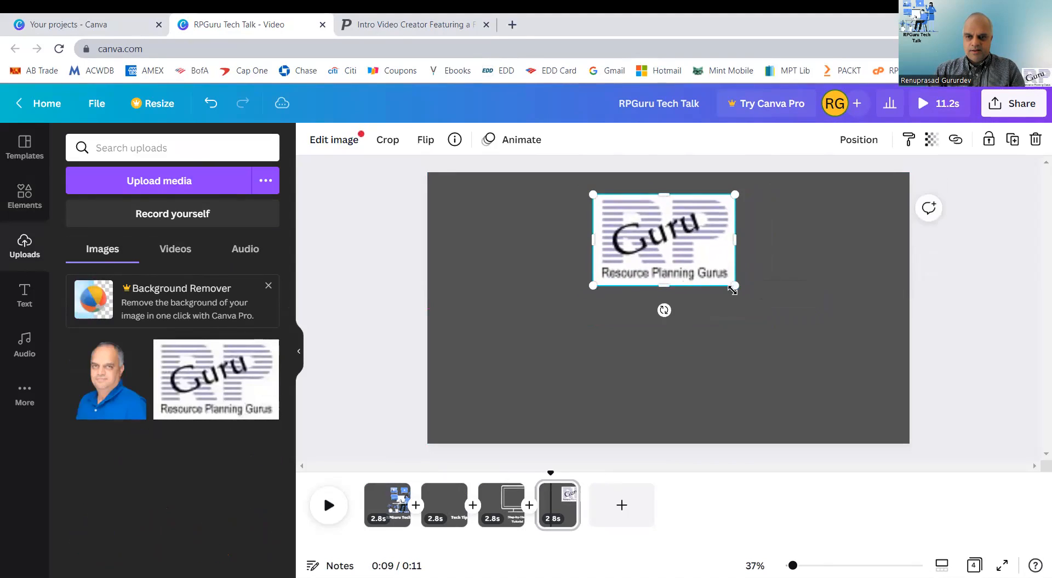
{"action": "left_click_drag", "start_coordinate": [736, 286], "coordinate": [728, 280]}
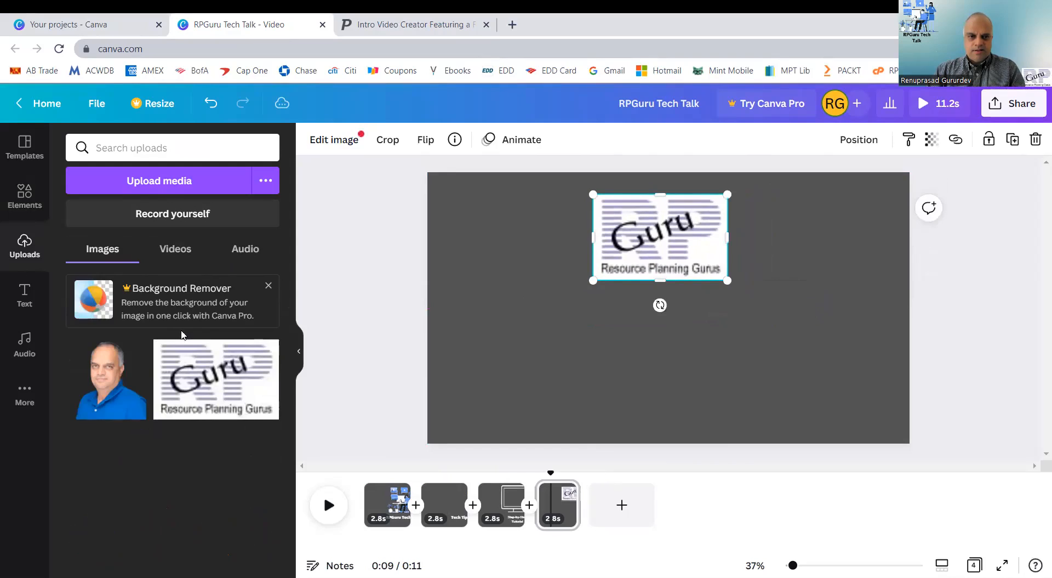
Add the recently used "Thank You" graphic to the fourth page, shrink it, and center the logo above it
{"action": "left_click", "coordinate": [25, 198]}
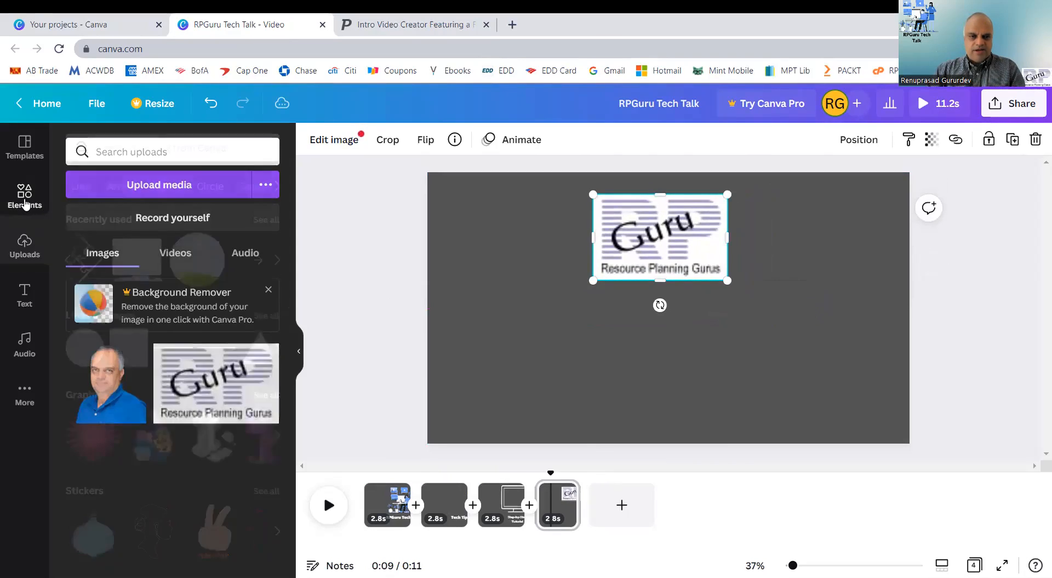
{"action": "left_click", "coordinate": [277, 264]}
{"action": "left_click", "coordinate": [277, 264]}
{"action": "left_click", "coordinate": [276, 264]}
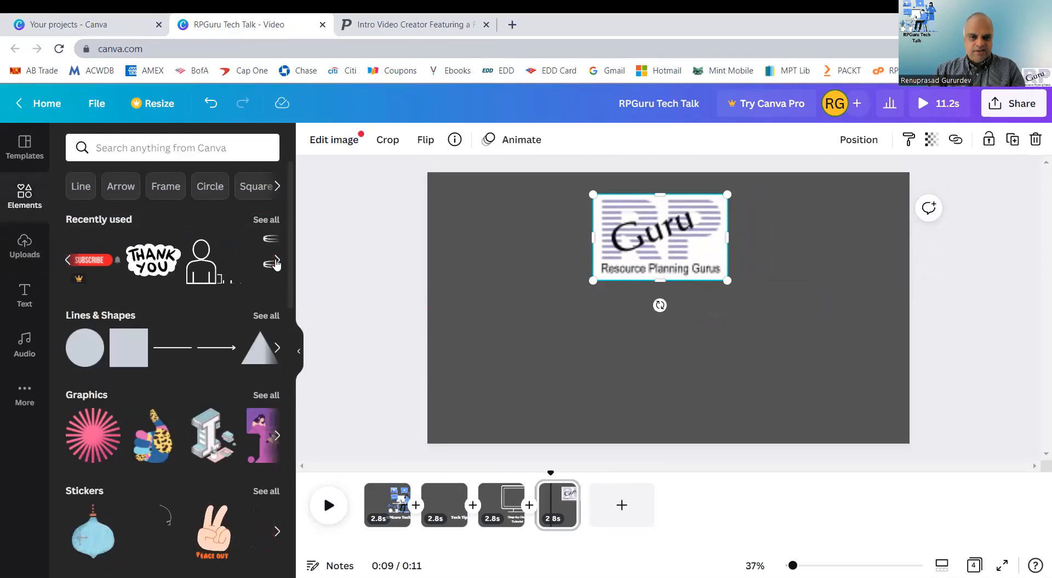
{"action": "left_click", "coordinate": [157, 259]}
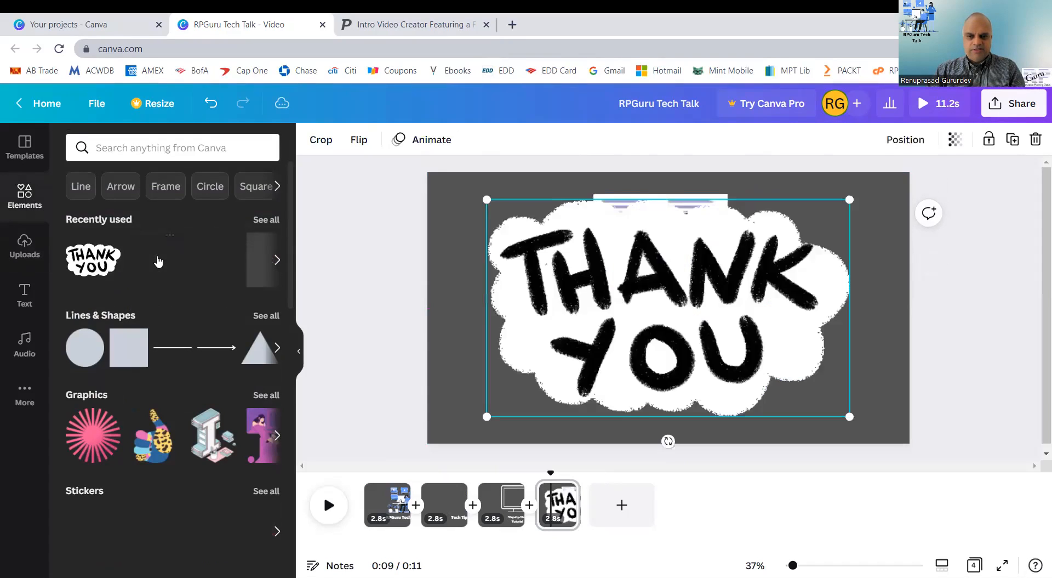
{"action": "left_click_drag", "start_coordinate": [847, 199], "coordinate": [669, 313]}
{"action": "left_click_drag", "start_coordinate": [663, 234], "coordinate": [668, 238]}
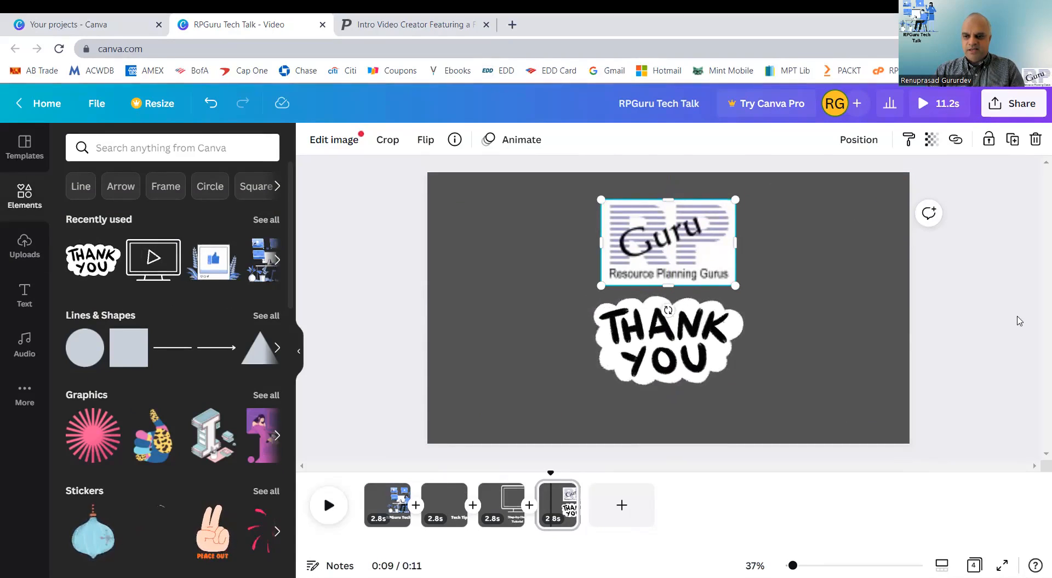
{"action": "left_click", "coordinate": [966, 313]}
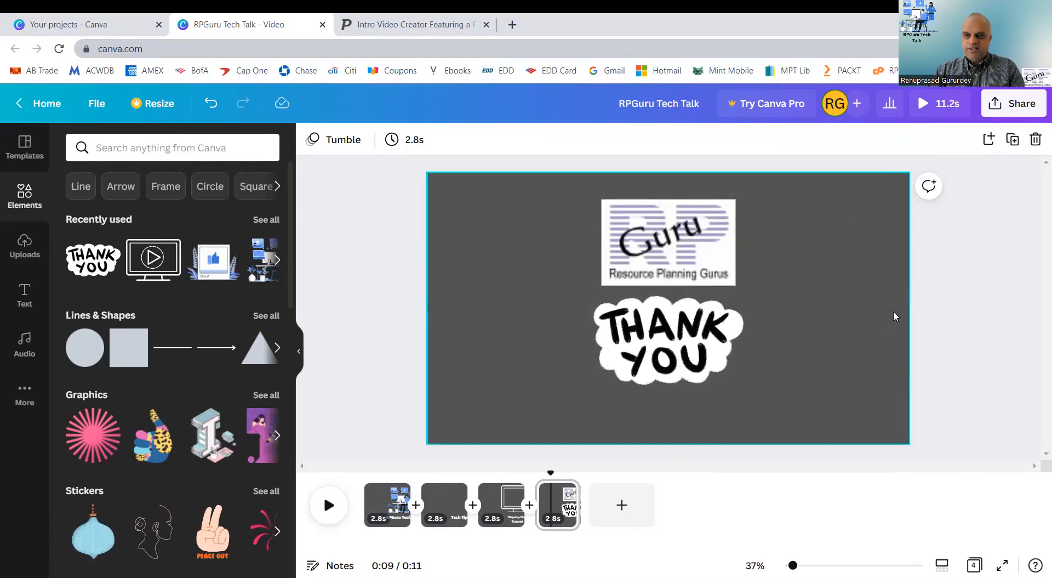
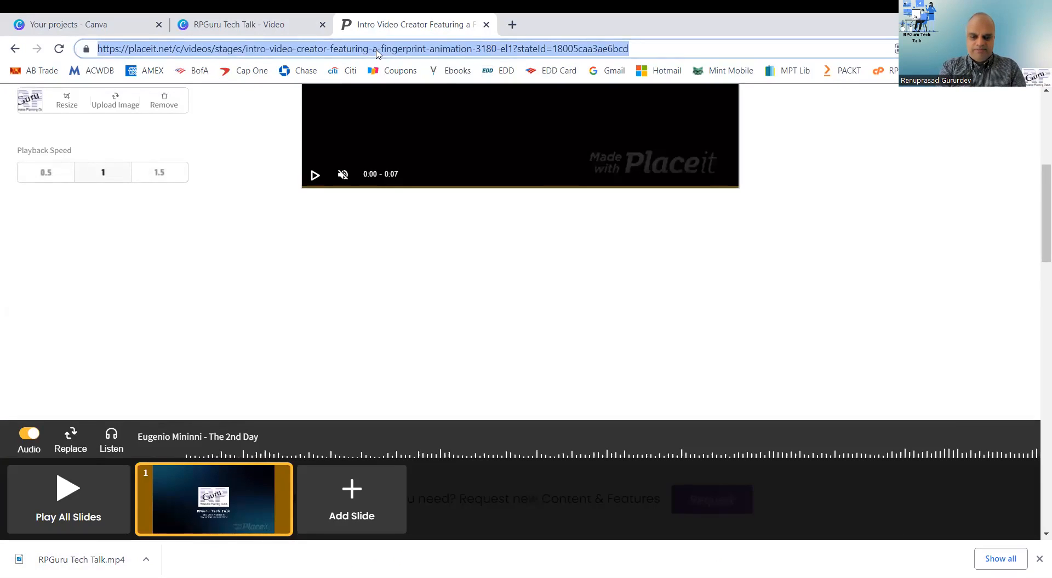
Go to youtube.com, switch to YouTube Studio, and show the channel's content list
{"action": "type", "text": "youtube.com"}
{"action": "key", "text": "Return"}
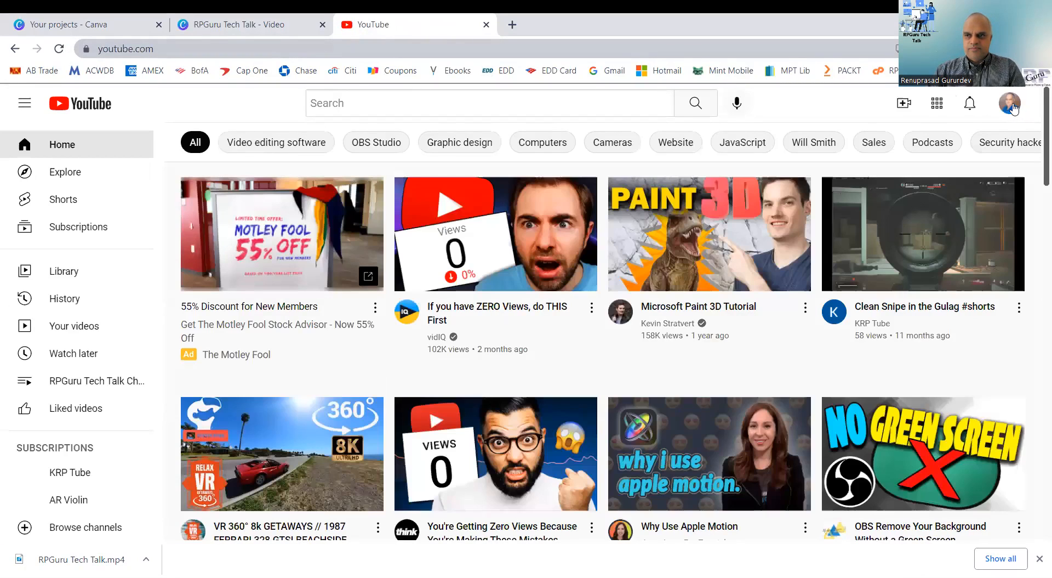
{"action": "left_click", "coordinate": [1011, 105]}
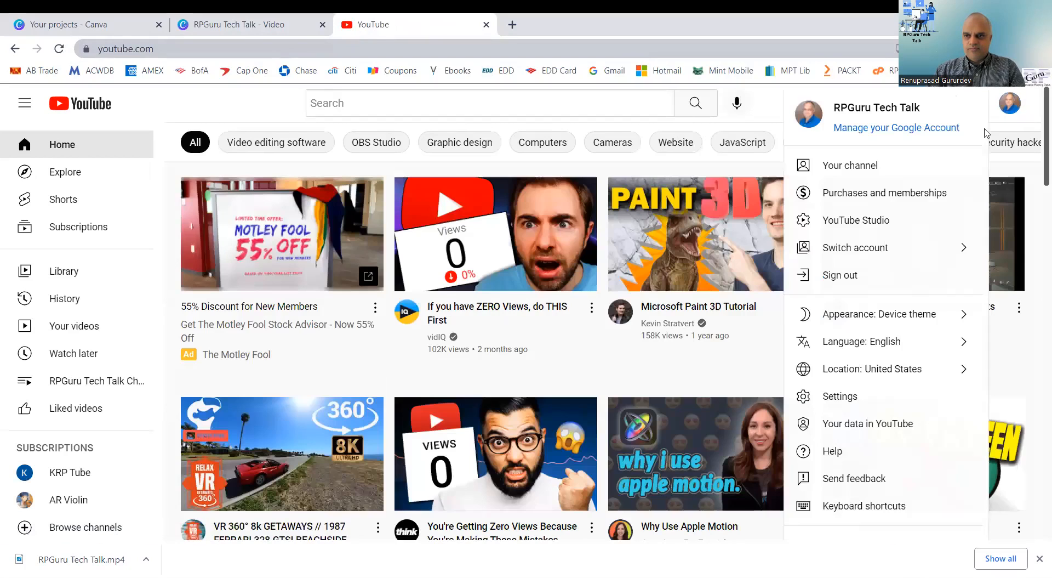
{"action": "left_click", "coordinate": [877, 222]}
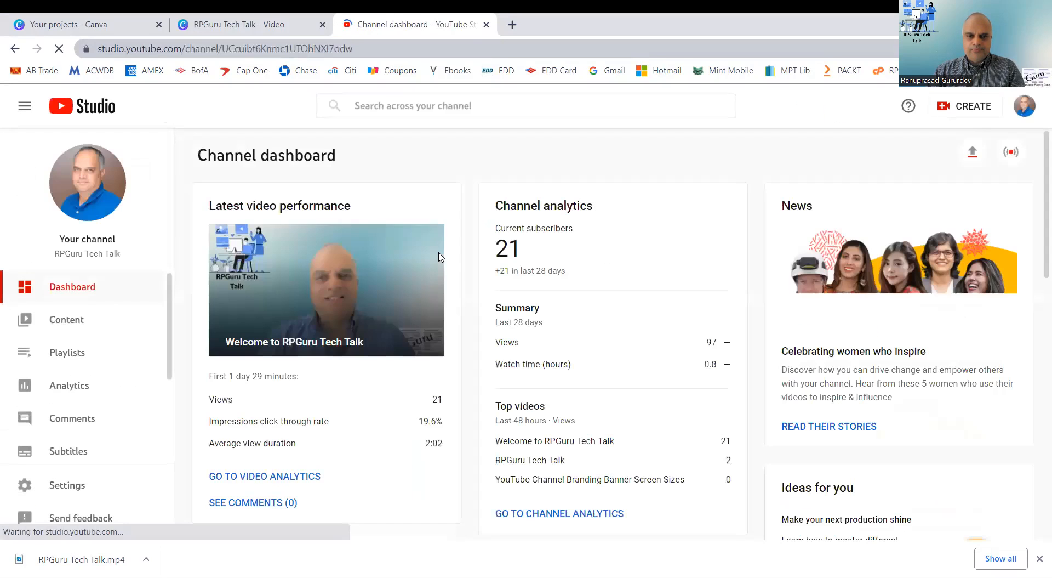
{"action": "left_click", "coordinate": [67, 321]}
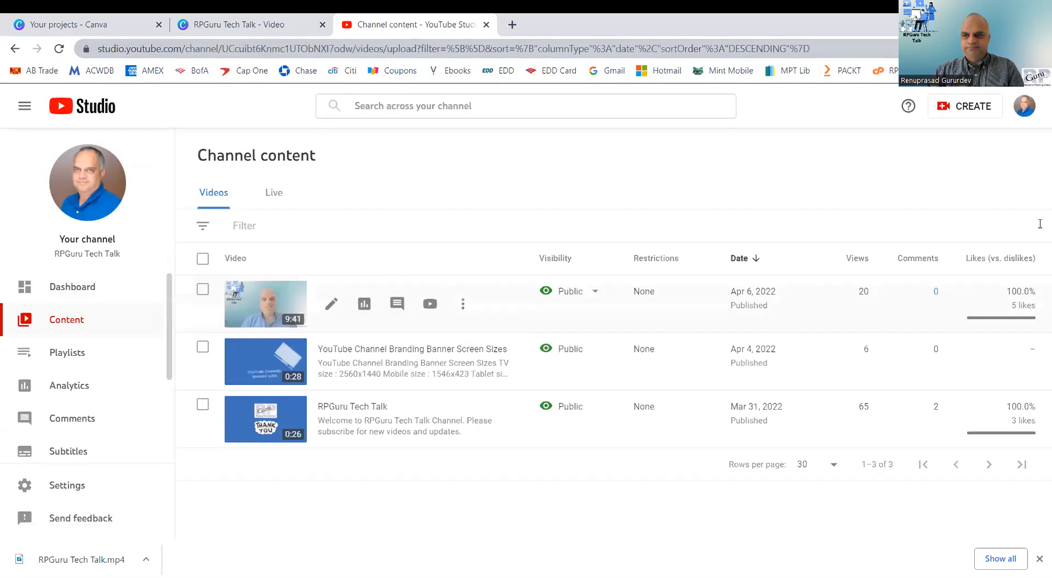
Start a new video upload and choose the file RPGuru Tech Talk.mp4 from the Downloads folder
{"action": "left_click", "coordinate": [973, 108]}
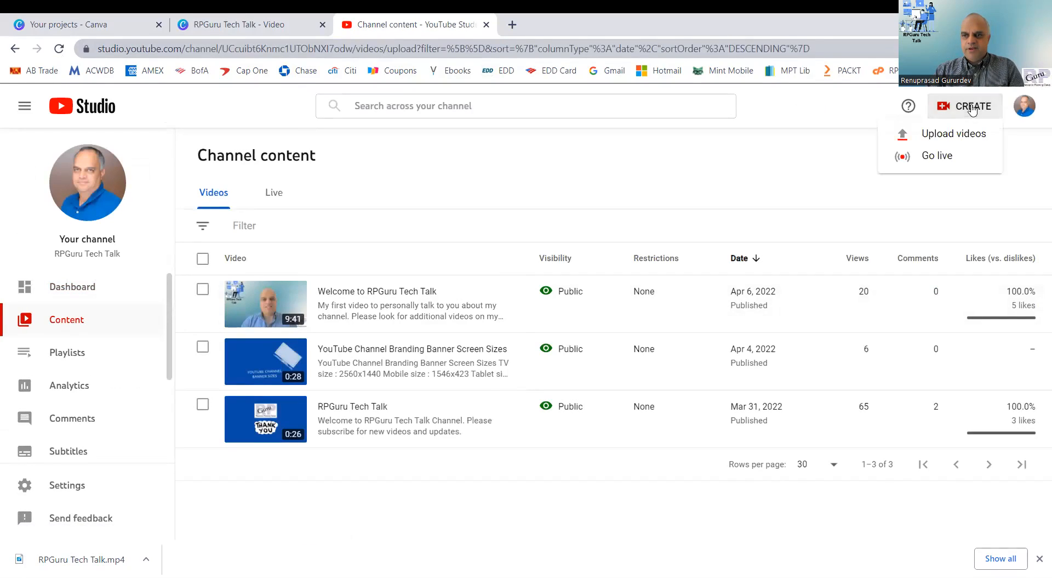
{"action": "left_click", "coordinate": [946, 137]}
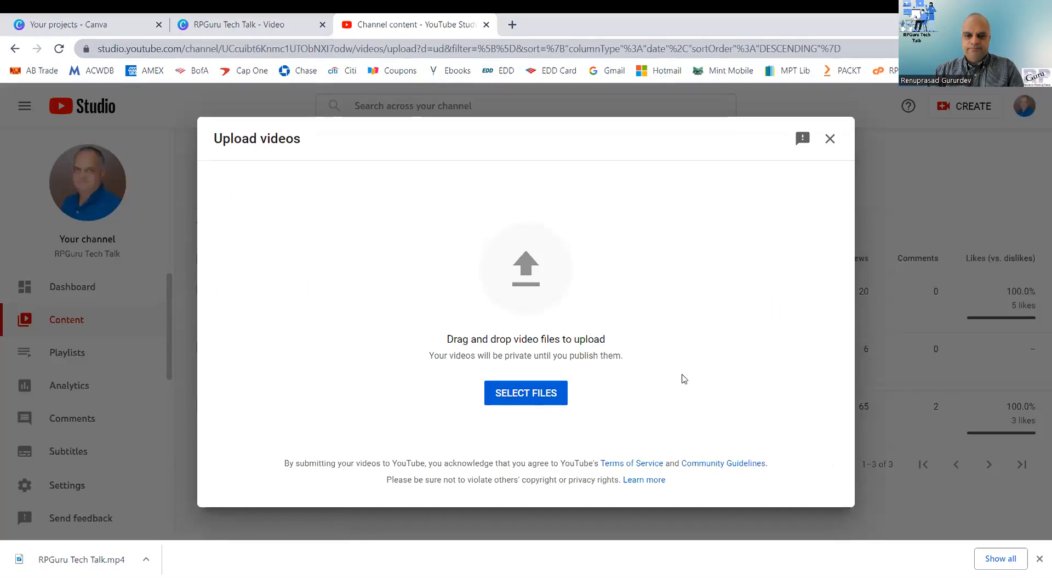
{"action": "left_click", "coordinate": [567, 403]}
{"action": "left_click_drag", "start_coordinate": [105, 146], "coordinate": [108, 101]}
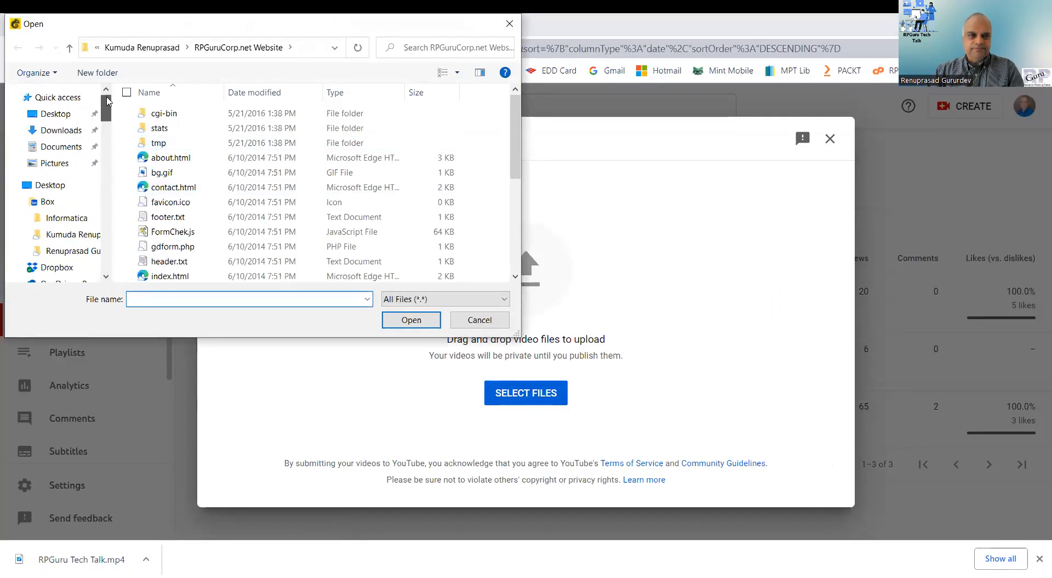
{"action": "left_click", "coordinate": [69, 130]}
{"action": "double_click", "coordinate": [171, 131]}
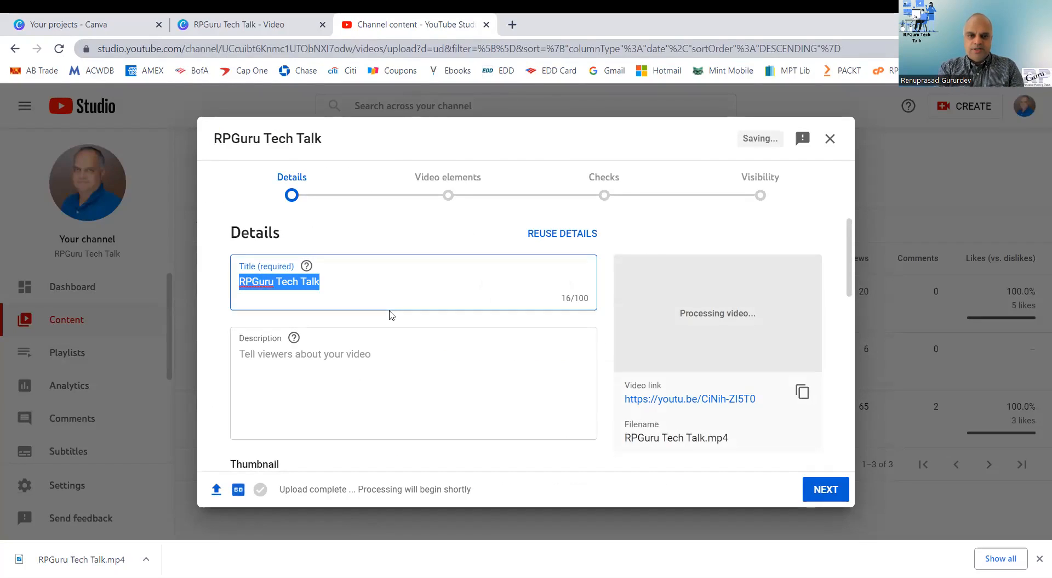
{"action": "type", "text": "Temp"}
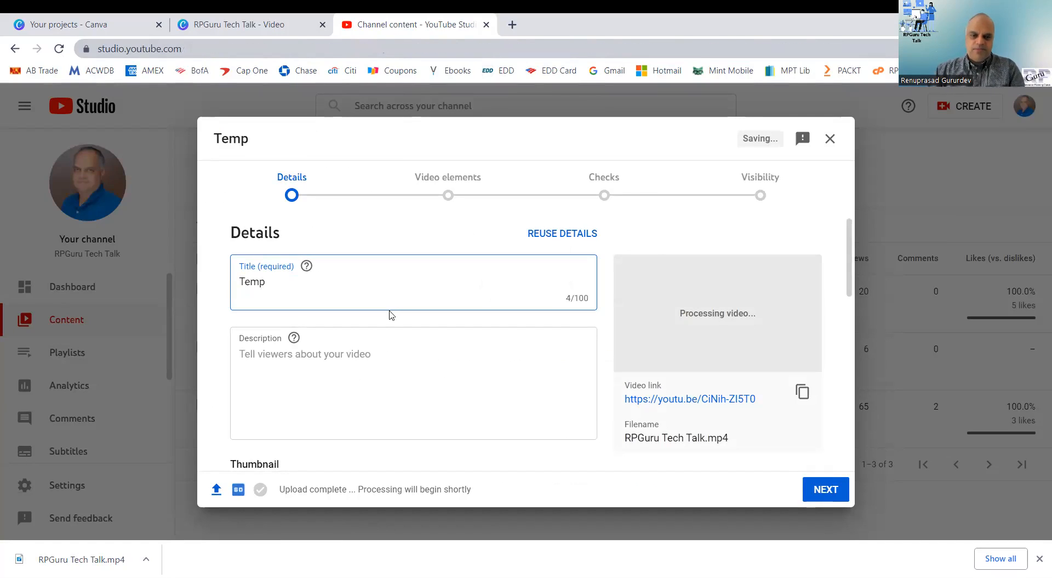
{"action": "key", "text": "BackSpace"}
{"action": "key", "text": "BackSpace"}
{"action": "key", "text": "BackSpace"}
{"action": "key", "text": "BackSpace"}
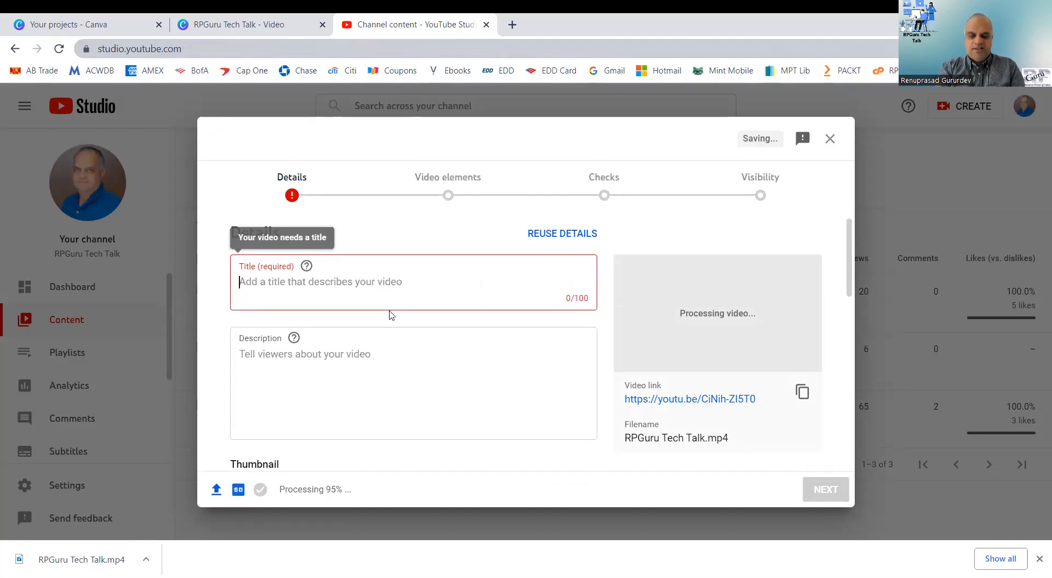
Set the video's title to "Intro Video Step-by-Step" and copy the same text into the description
{"action": "type", "text": "Intro Video Step-by-Step"}
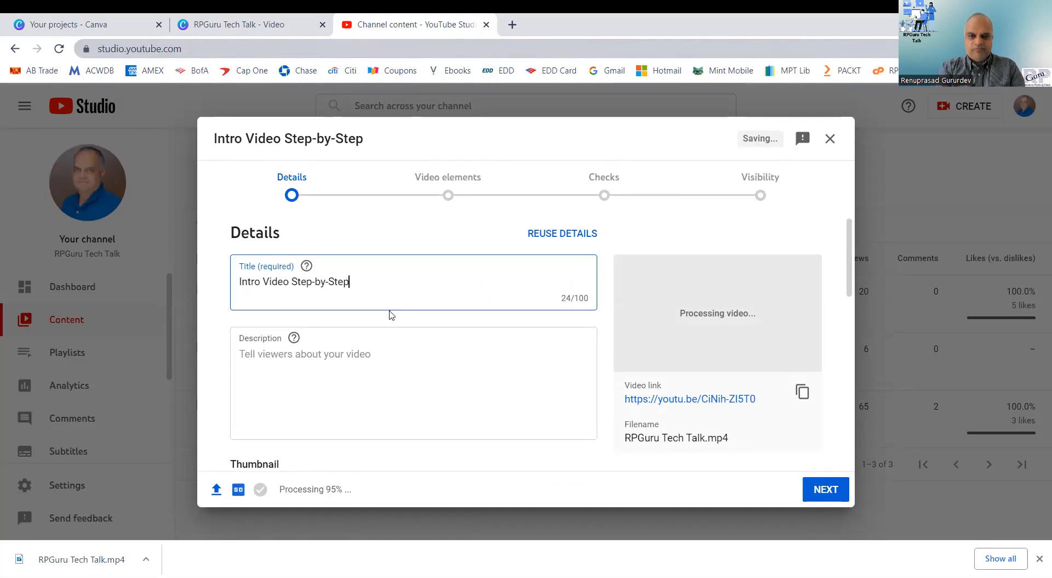
{"action": "left_click_drag", "start_coordinate": [352, 284], "coordinate": [223, 286]}
{"action": "key", "text": "ctrl+c"}
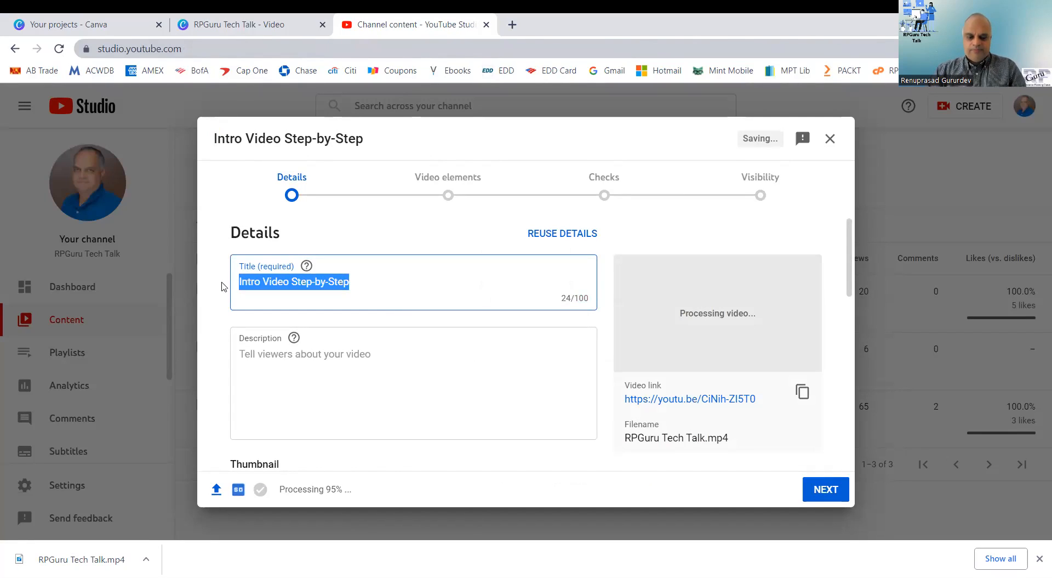
{"action": "left_click", "coordinate": [333, 350]}
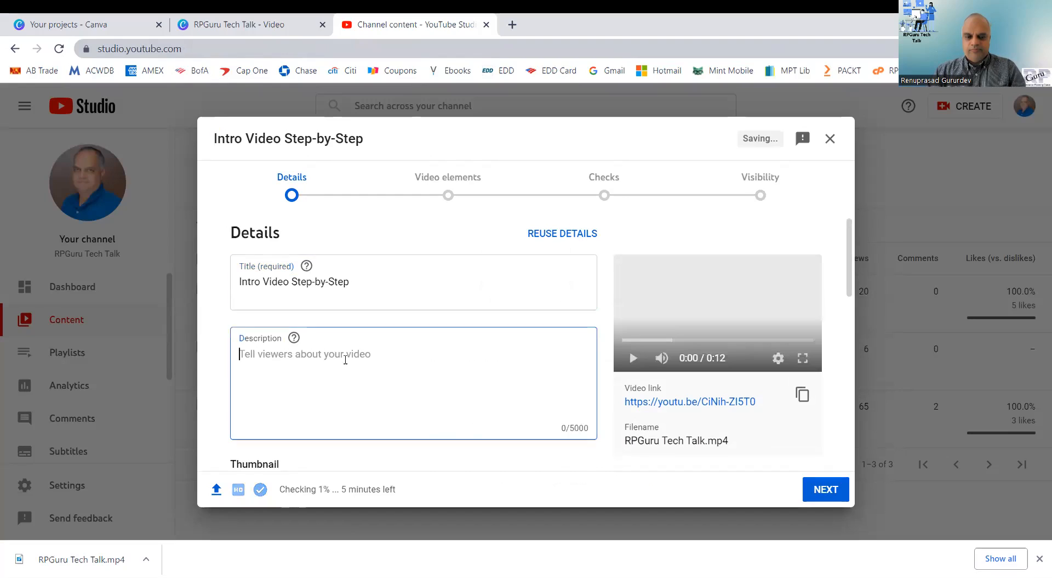
{"action": "left_click_drag", "start_coordinate": [351, 283], "coordinate": [245, 283]}
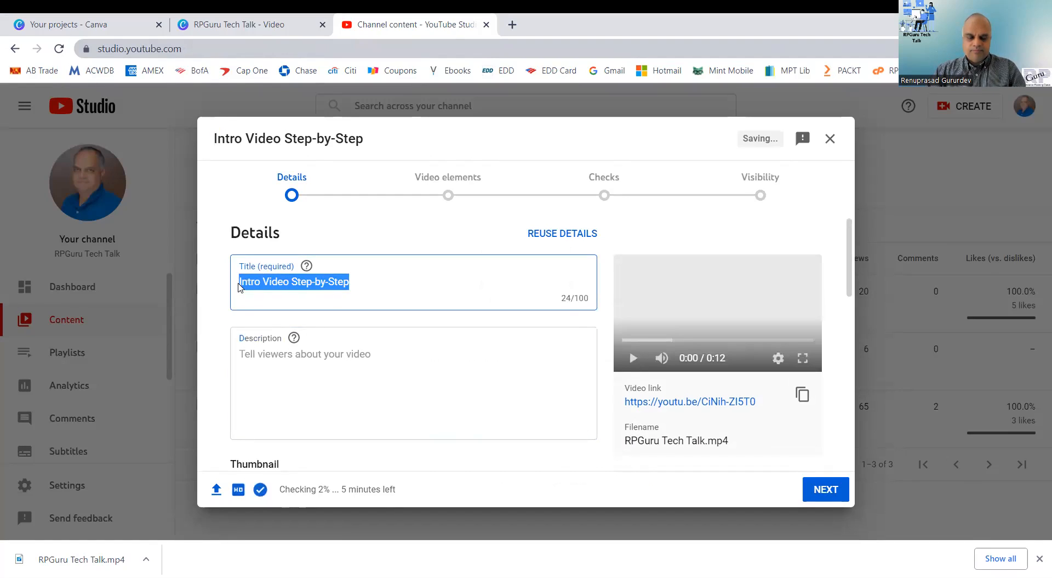
{"action": "left_click", "coordinate": [323, 353]}
{"action": "key", "text": "ctrl+v"}
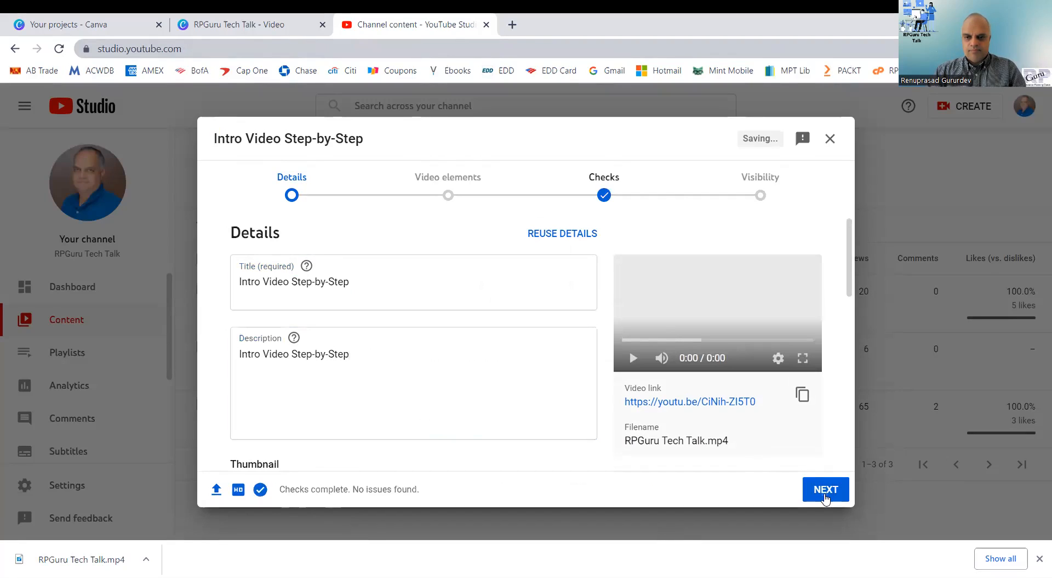
Mark the video as not made for kids and continue past Video elements to the Checks stage, adding no elements
{"action": "left_click", "coordinate": [826, 491]}
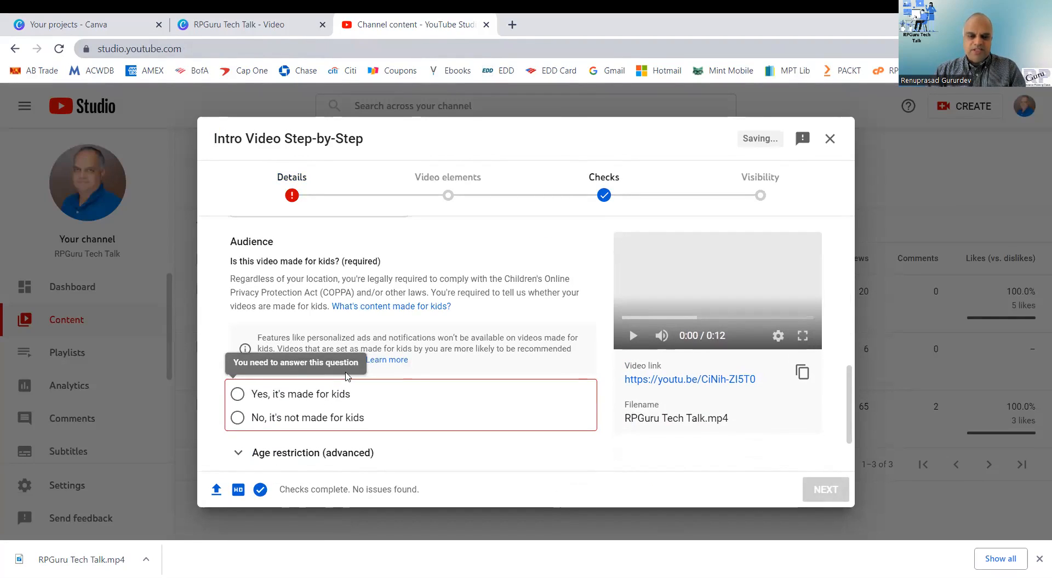
{"action": "left_click", "coordinate": [252, 423]}
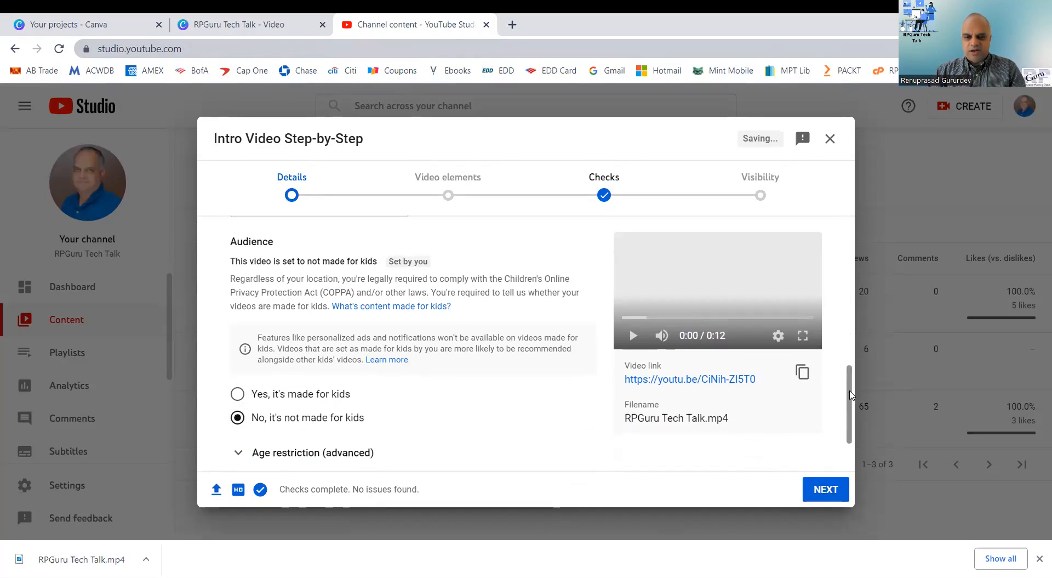
{"action": "scroll", "coordinate": [712, 413], "scroll_direction": "down", "scroll_amount": 1}
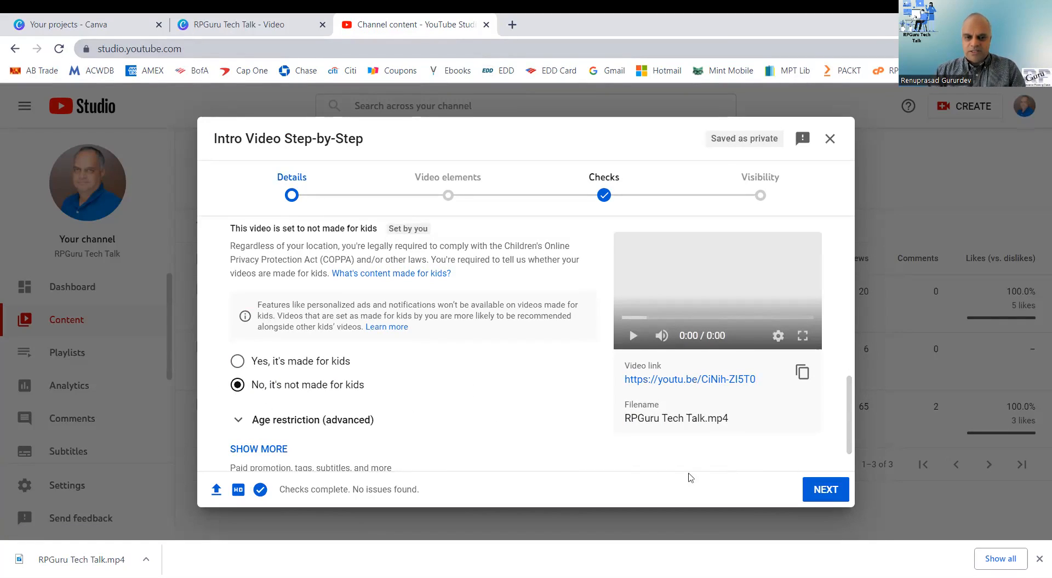
{"action": "left_click", "coordinate": [832, 494]}
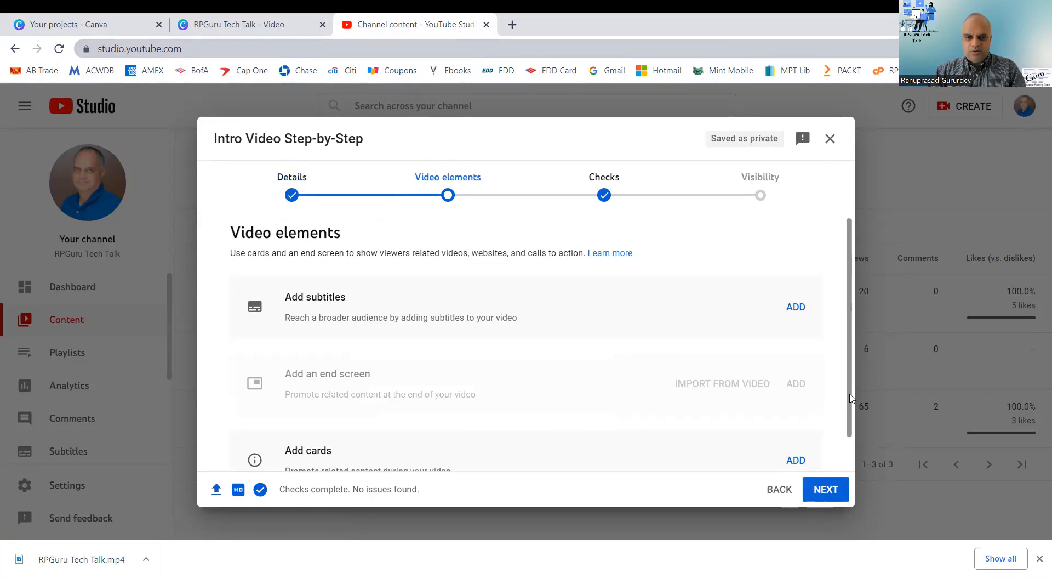
{"action": "scroll", "coordinate": [851, 398], "scroll_direction": "down", "scroll_amount": 2}
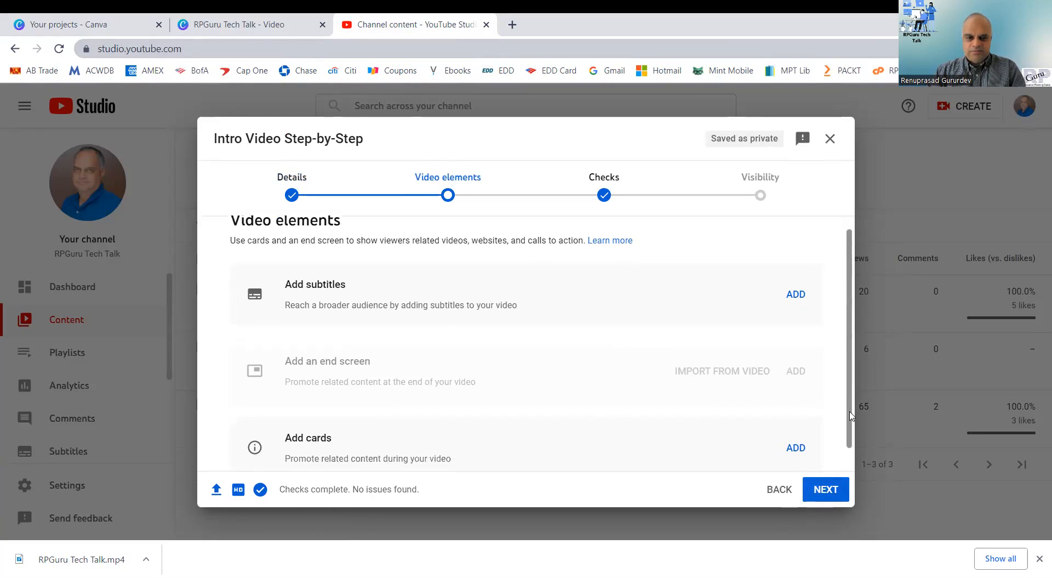
{"action": "left_click", "coordinate": [824, 489]}
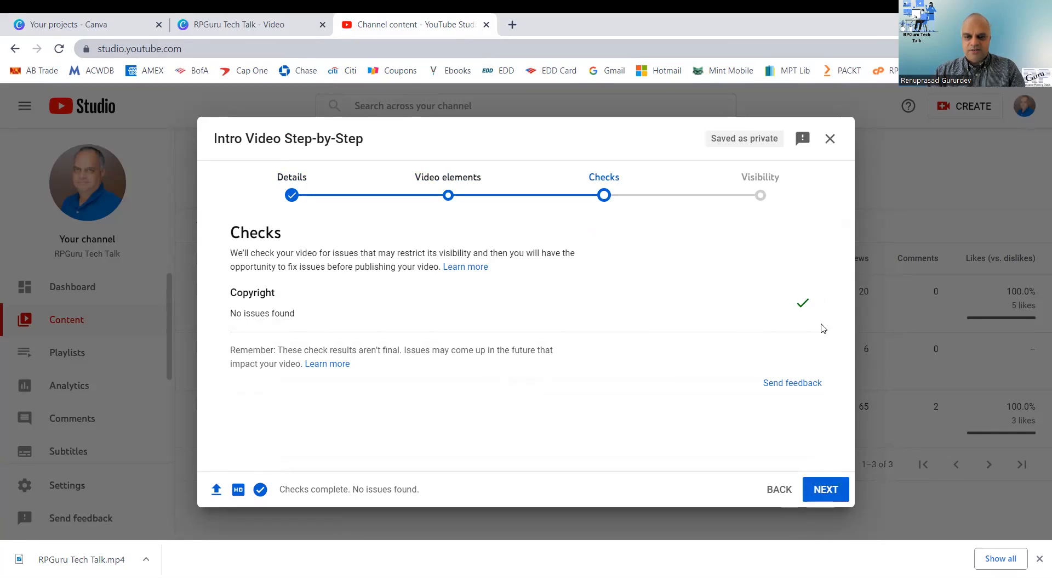
Continue from the Checks stage, set the video's visibility to Private, and save it
{"action": "left_click", "coordinate": [824, 490]}
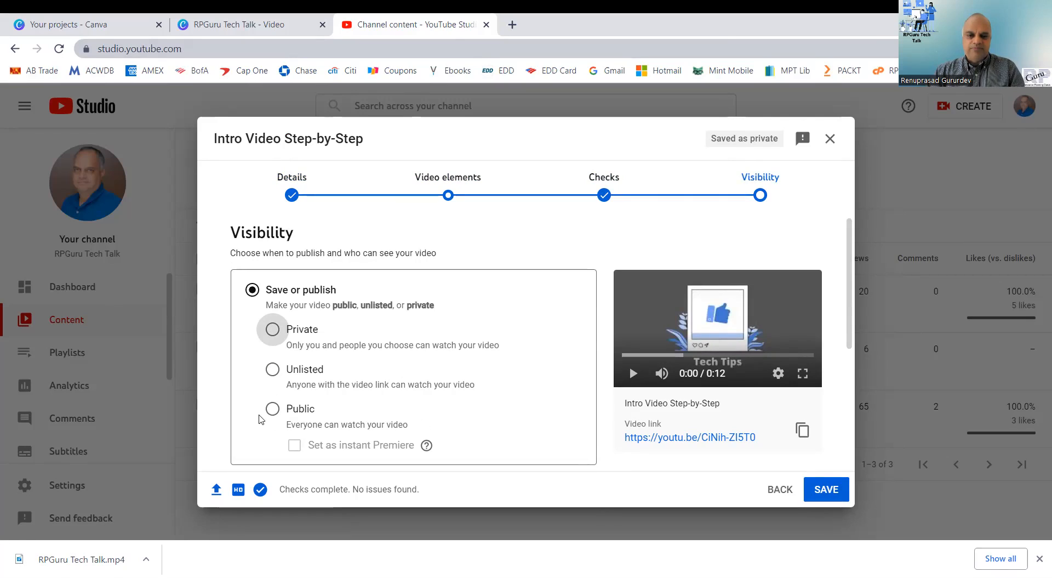
{"action": "left_click", "coordinate": [272, 330]}
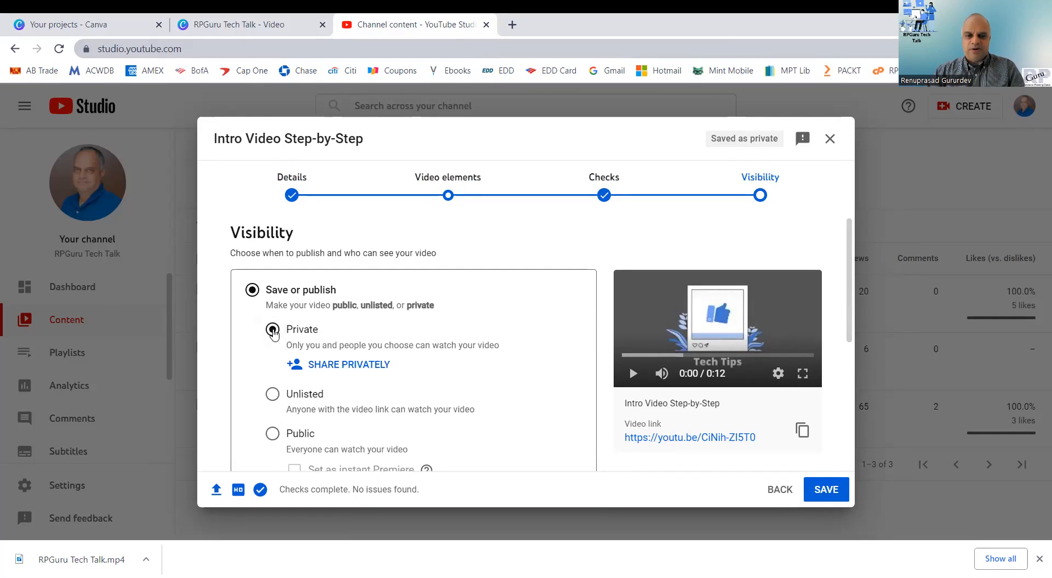
{"action": "left_click", "coordinate": [827, 489]}
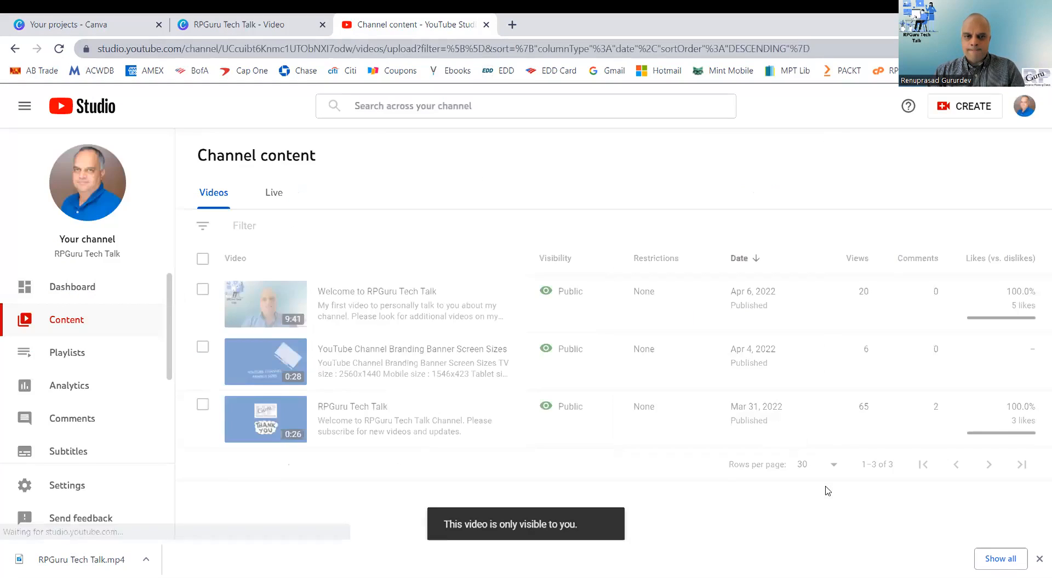
Watch the uploaded video "Intro Video Step-by-Step" on YouTube from the channel's content list
{"action": "mouse_move", "coordinate": [337, 304]}
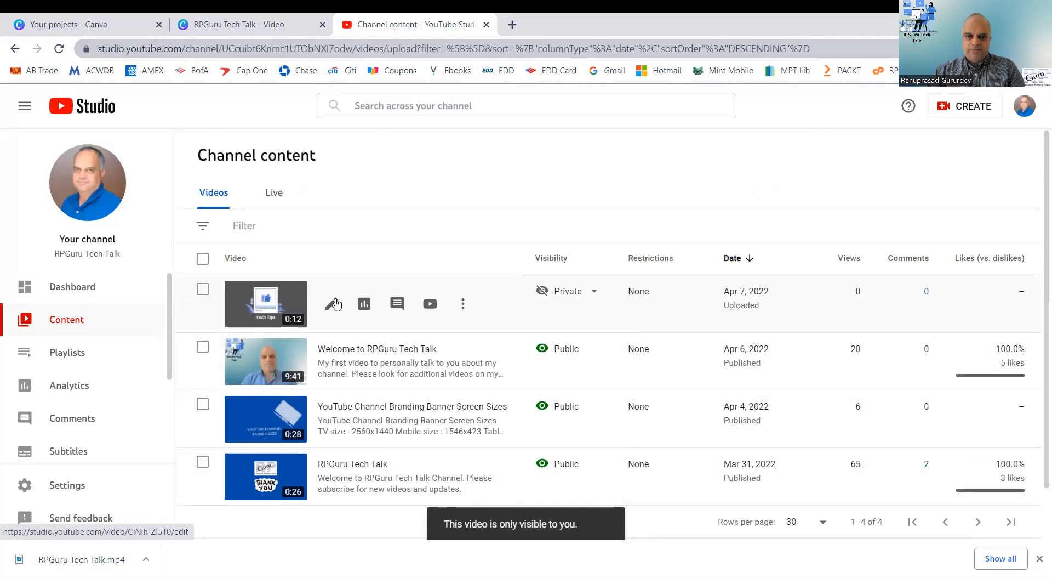
{"action": "left_click", "coordinate": [431, 305]}
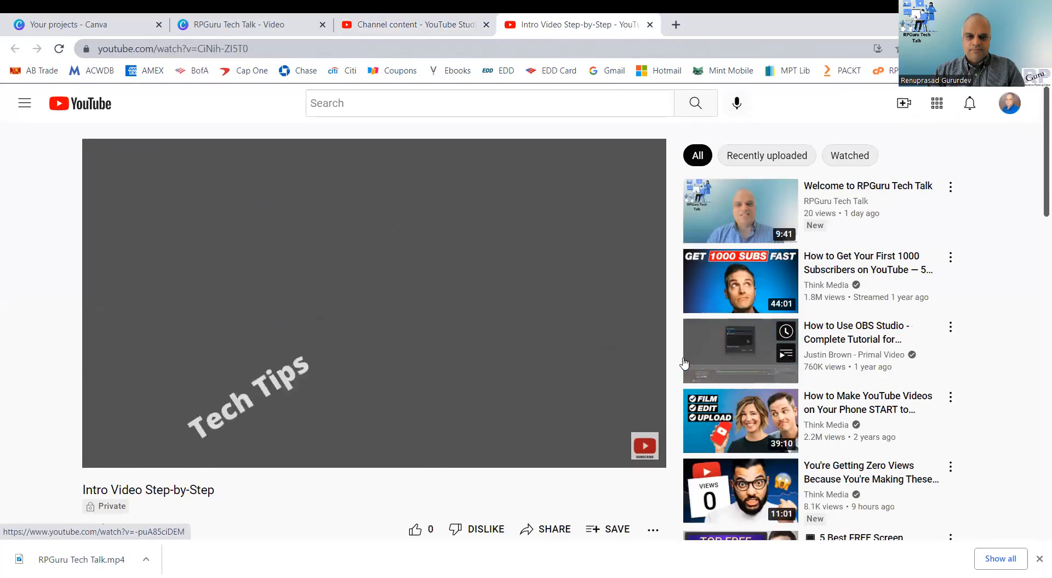
{"action": "left_click", "coordinate": [342, 509]}
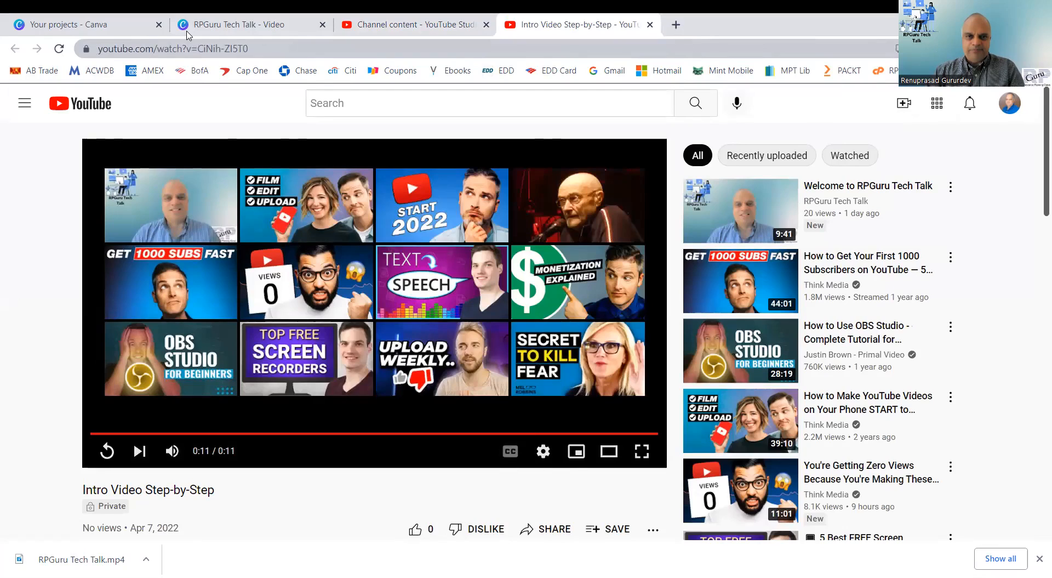
Return to the channel's content list and play the published "RPGuru Tech Talk" video in full screen
{"action": "key", "text": "ctrl+shift+Tab"}
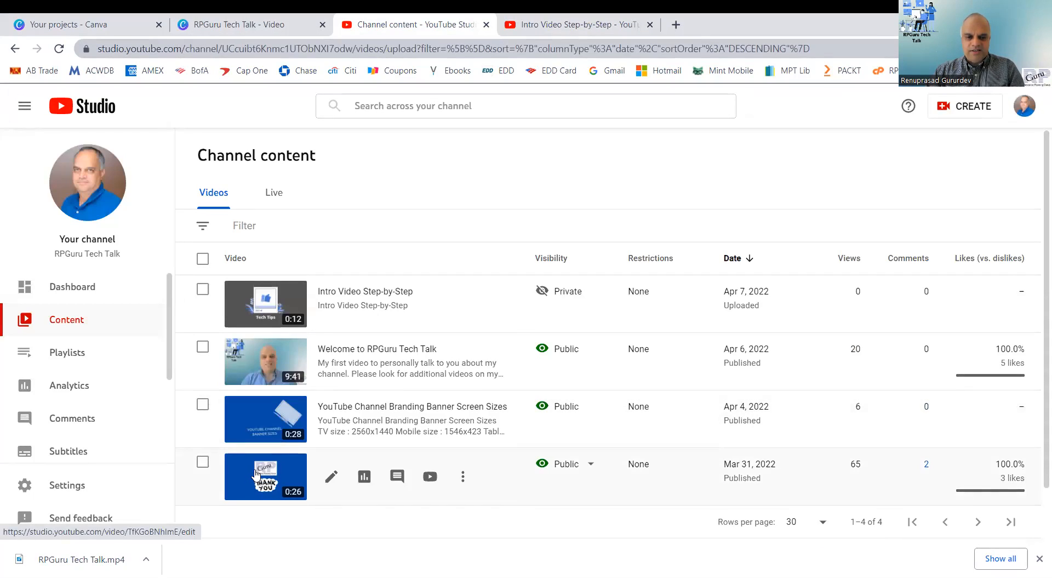
{"action": "left_click", "coordinate": [430, 476]}
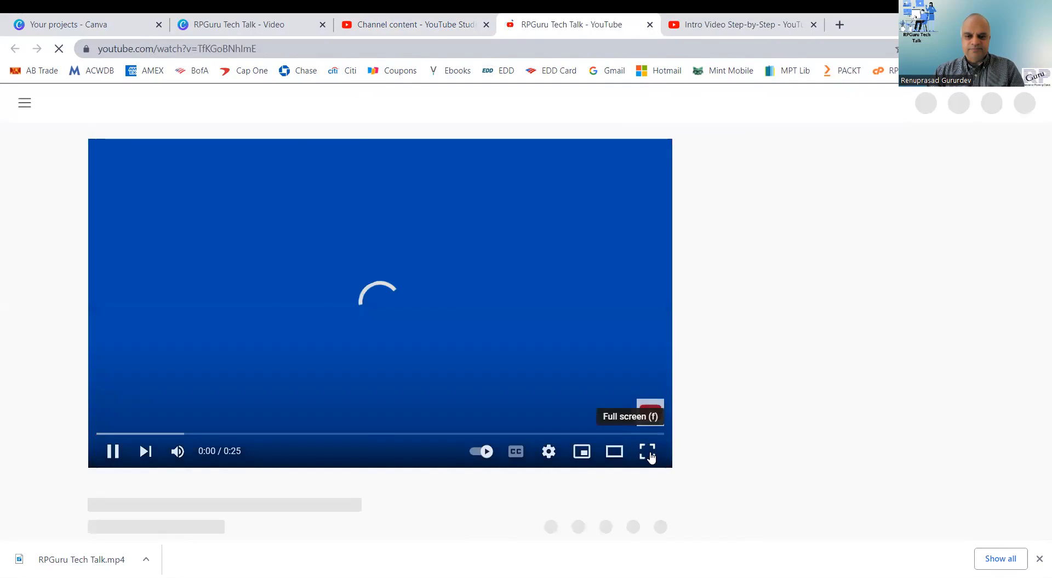
{"action": "left_click", "coordinate": [647, 451]}
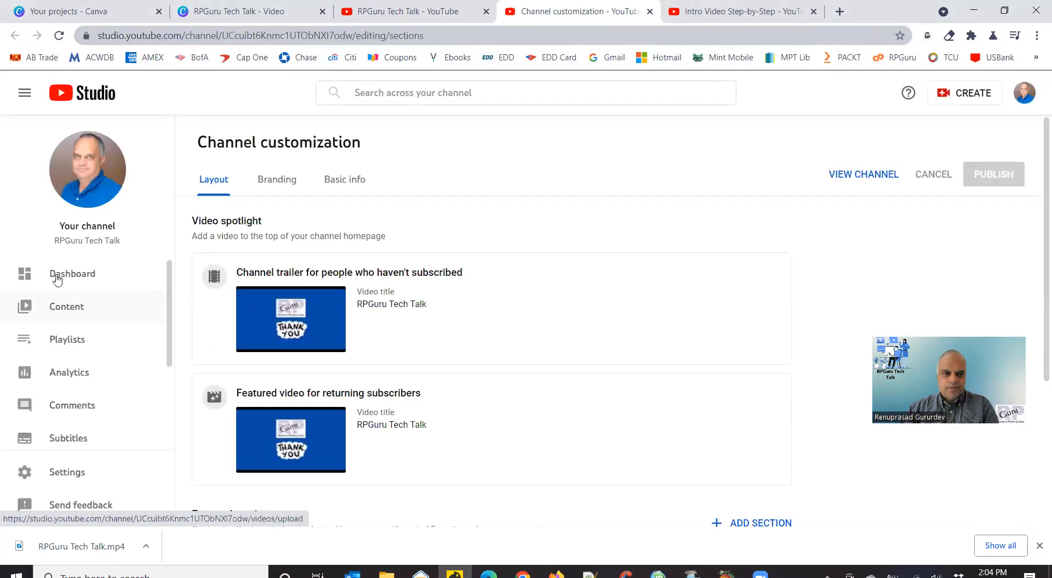
From the channel's content list, open "Intro Video Step-by-Step" in the Studio video editor
{"action": "left_click", "coordinate": [78, 313]}
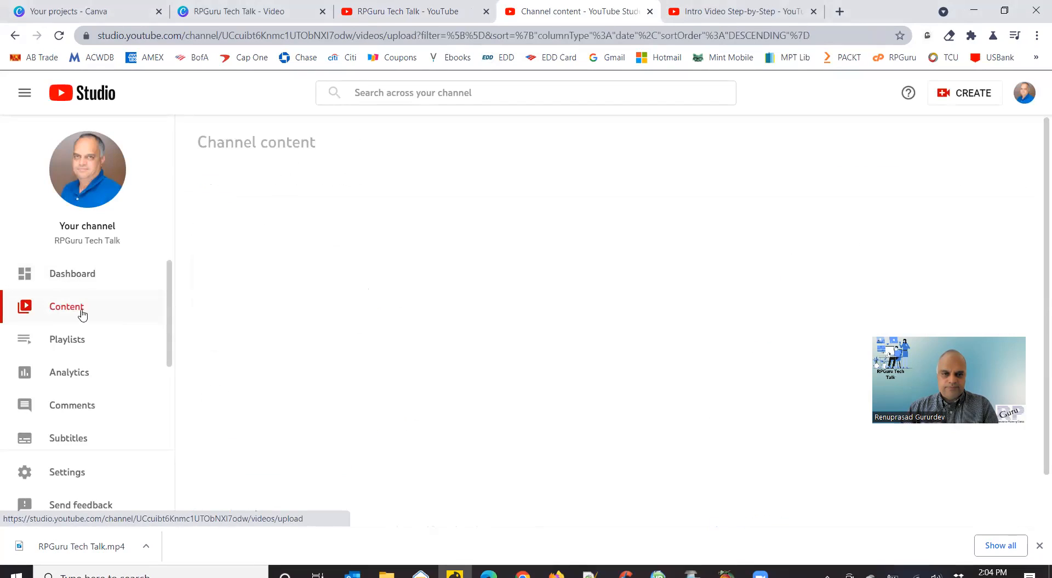
{"action": "left_click", "coordinate": [465, 291]}
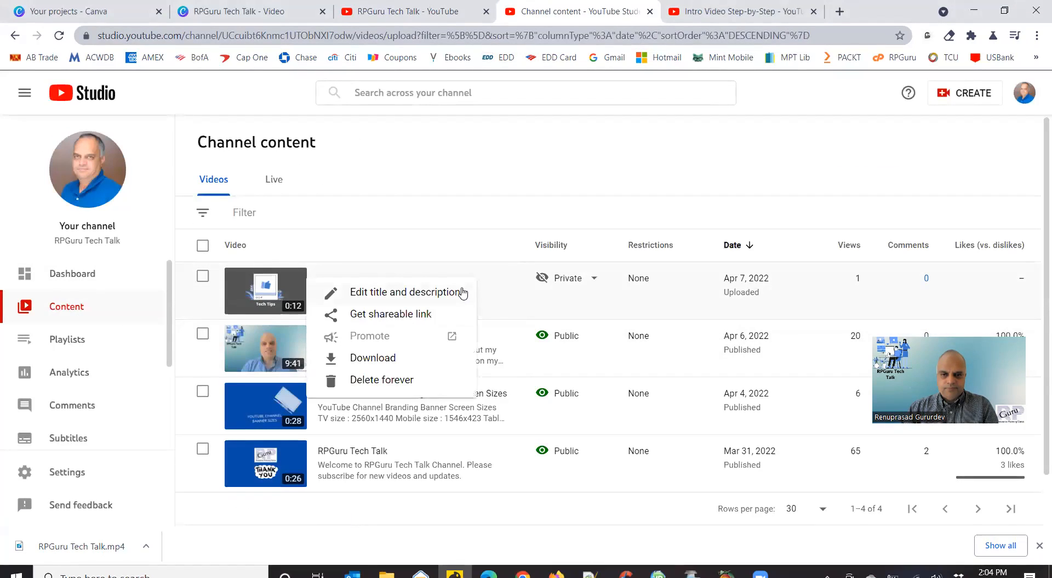
{"action": "left_click", "coordinate": [485, 252]}
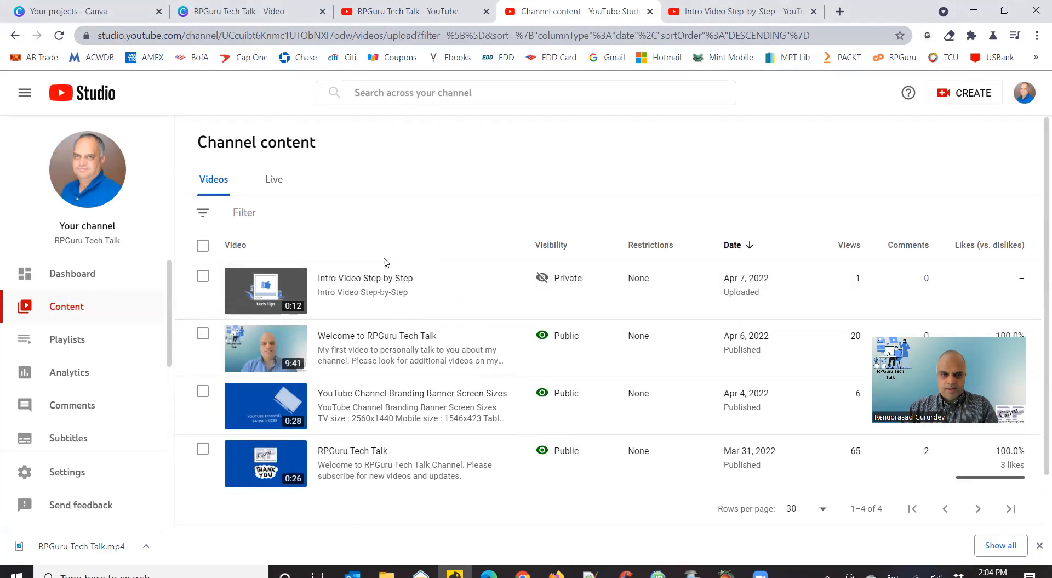
{"action": "left_click", "coordinate": [332, 291]}
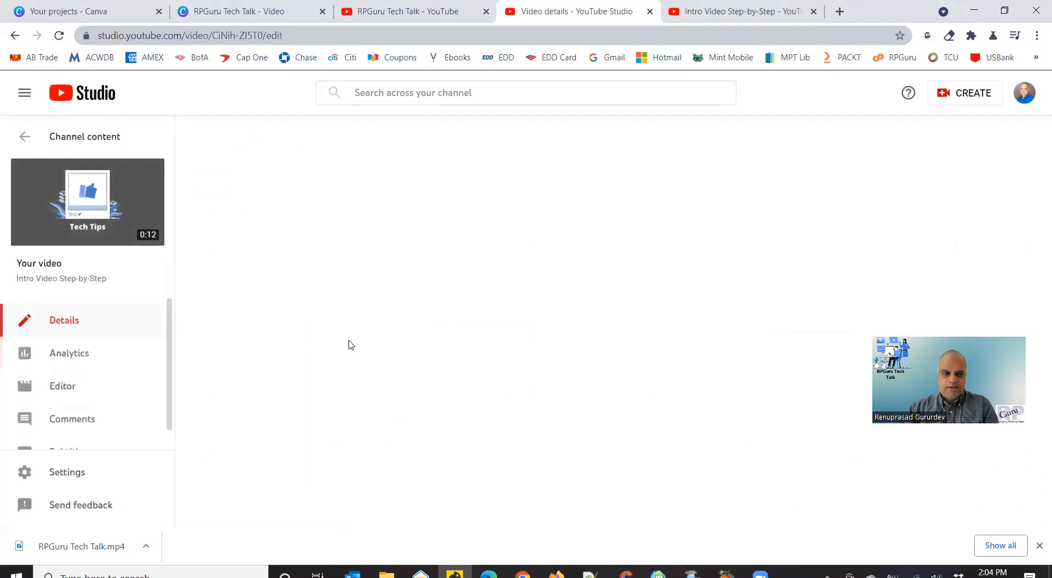
{"action": "left_click", "coordinate": [63, 378]}
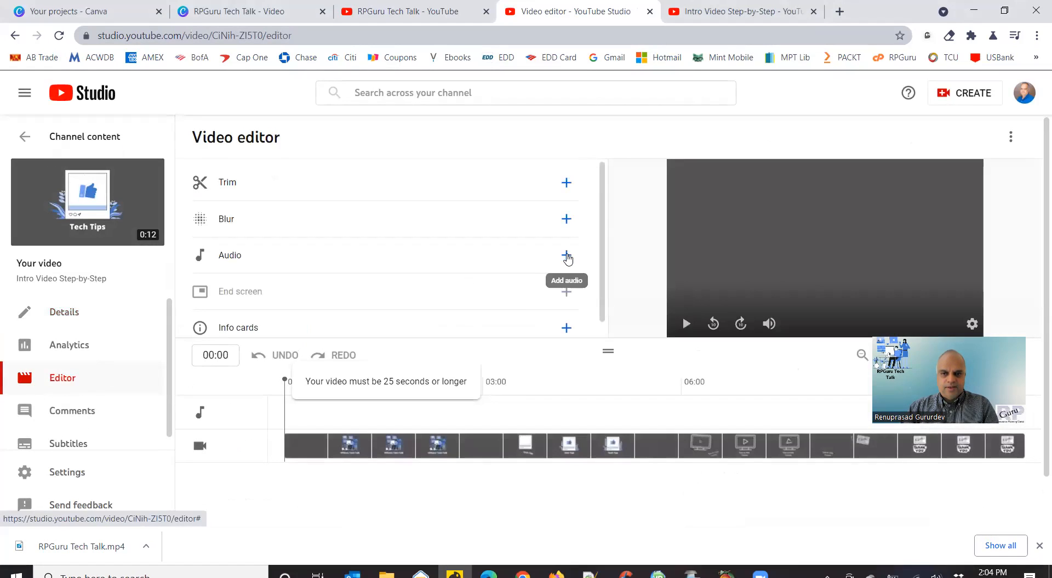
Start adding audio to the video and search the free music library for "drum beat"
{"action": "left_click", "coordinate": [567, 256]}
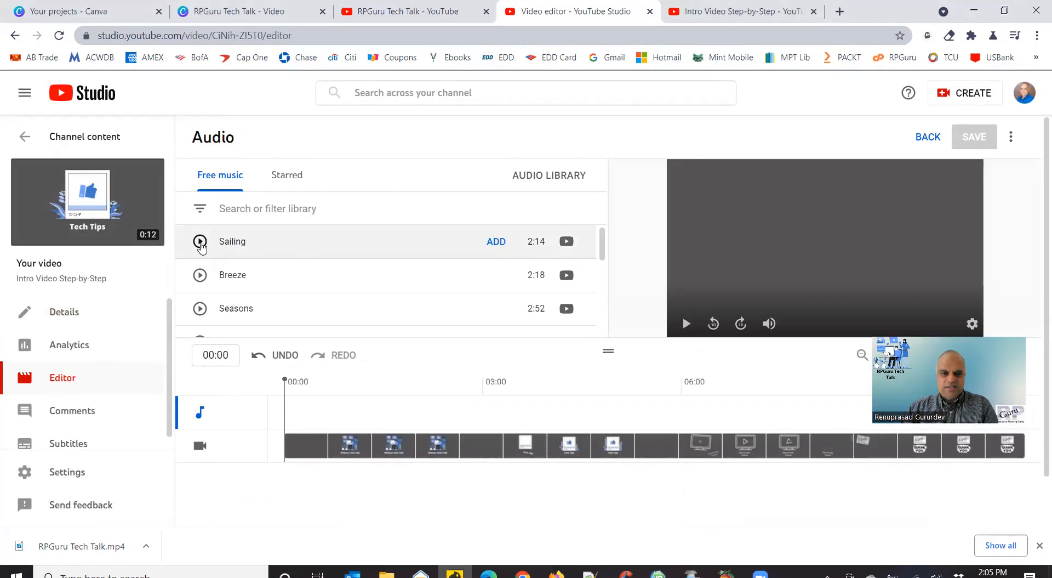
{"action": "left_click", "coordinate": [315, 209]}
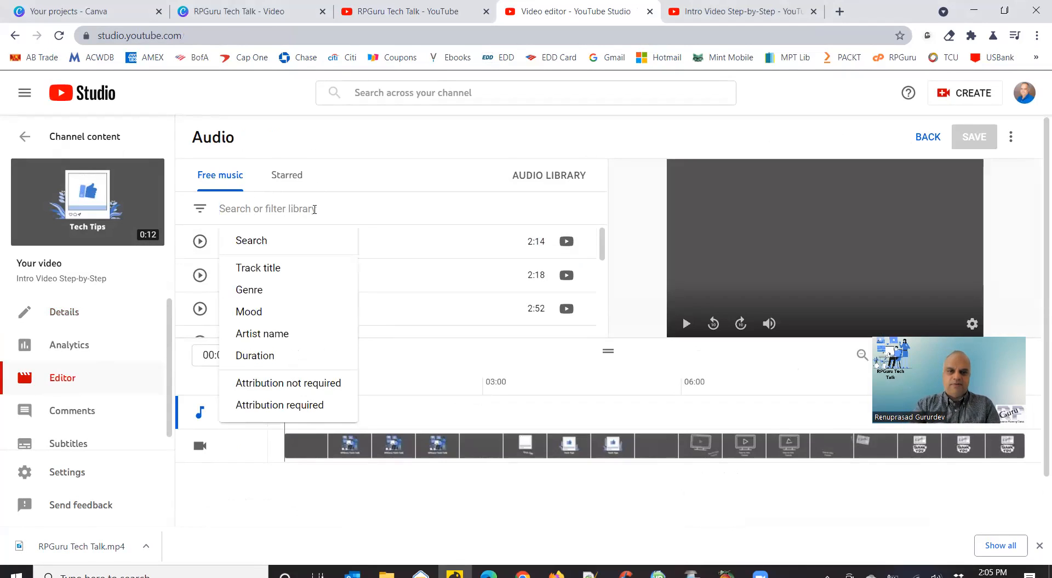
{"action": "type", "text": "dru"}
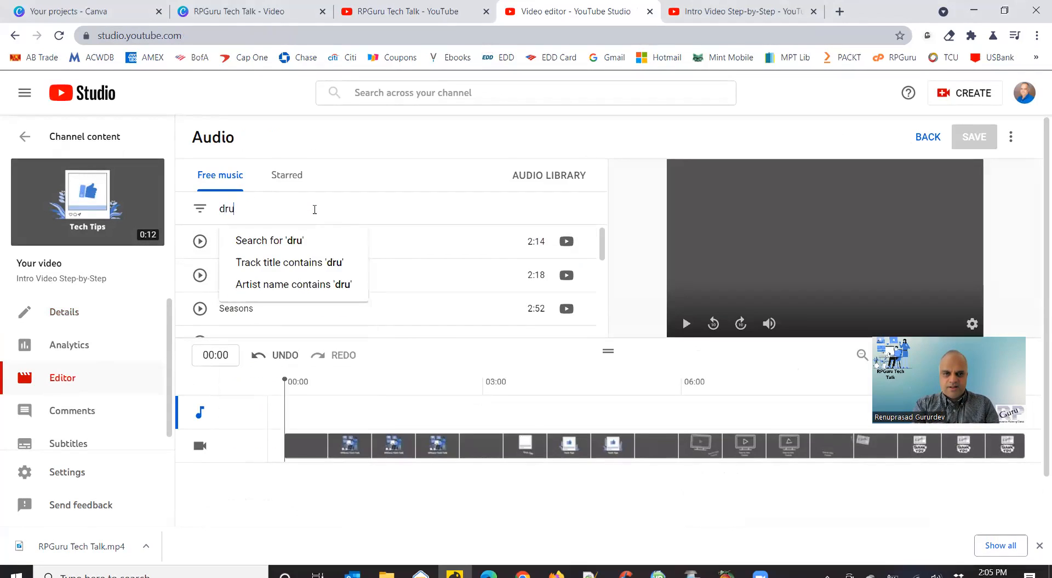
{"action": "type", "text": "m beat"}
{"action": "key", "text": "Return"}
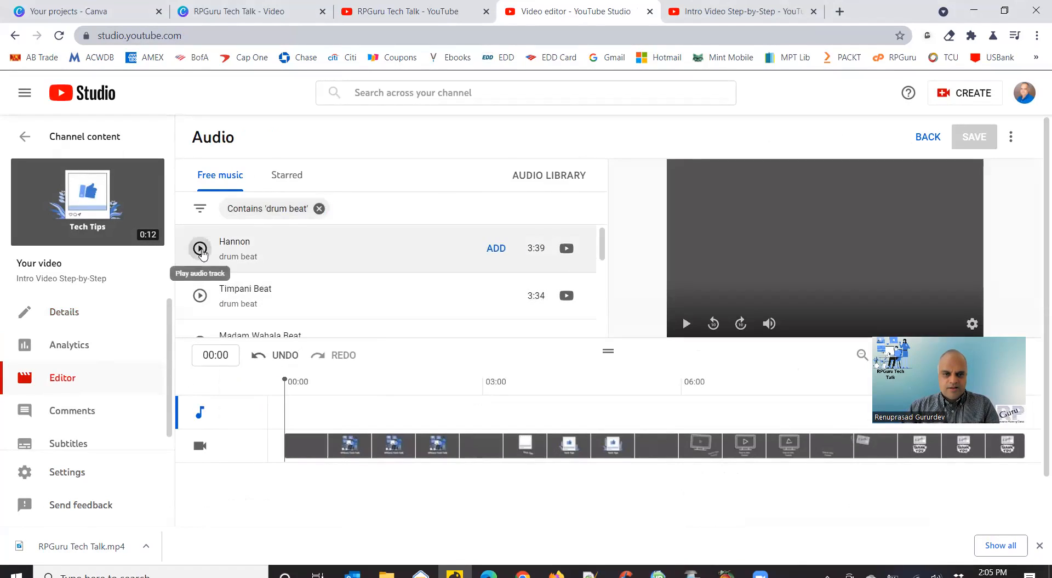
Preview the tracks Hannon and Timpani Beat and look through the other drum beat tracks
{"action": "left_click", "coordinate": [200, 250]}
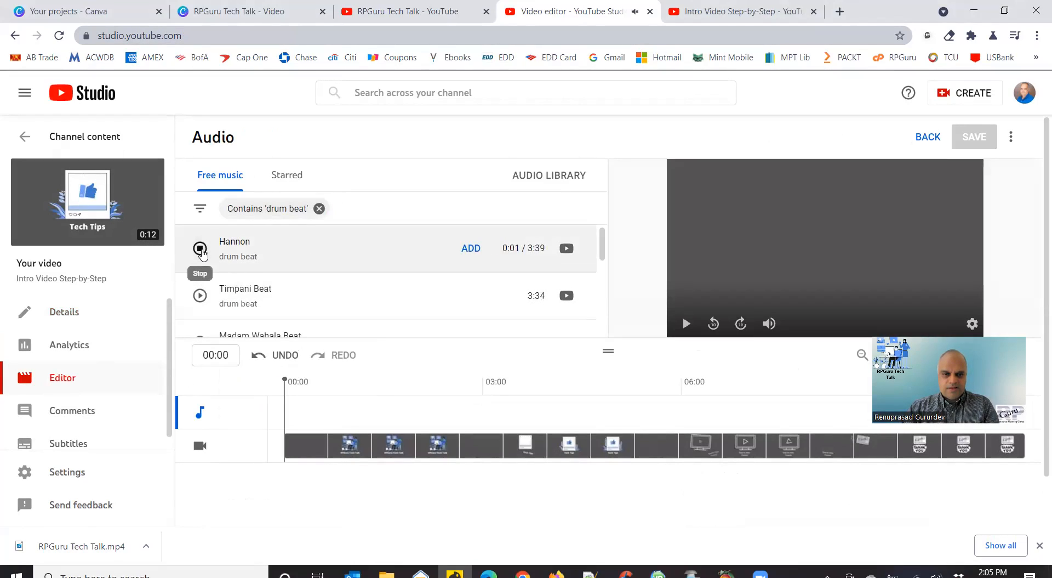
{"action": "left_click", "coordinate": [200, 295]}
{"action": "scroll", "coordinate": [315, 287], "scroll_direction": "down", "scroll_amount": 5}
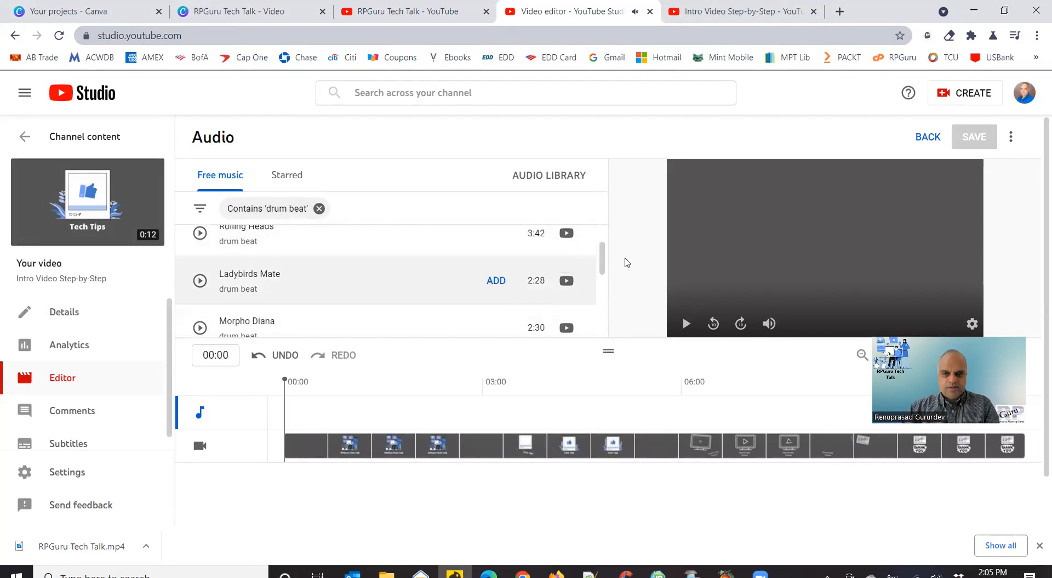
{"action": "left_click_drag", "start_coordinate": [602, 256], "coordinate": [607, 241]}
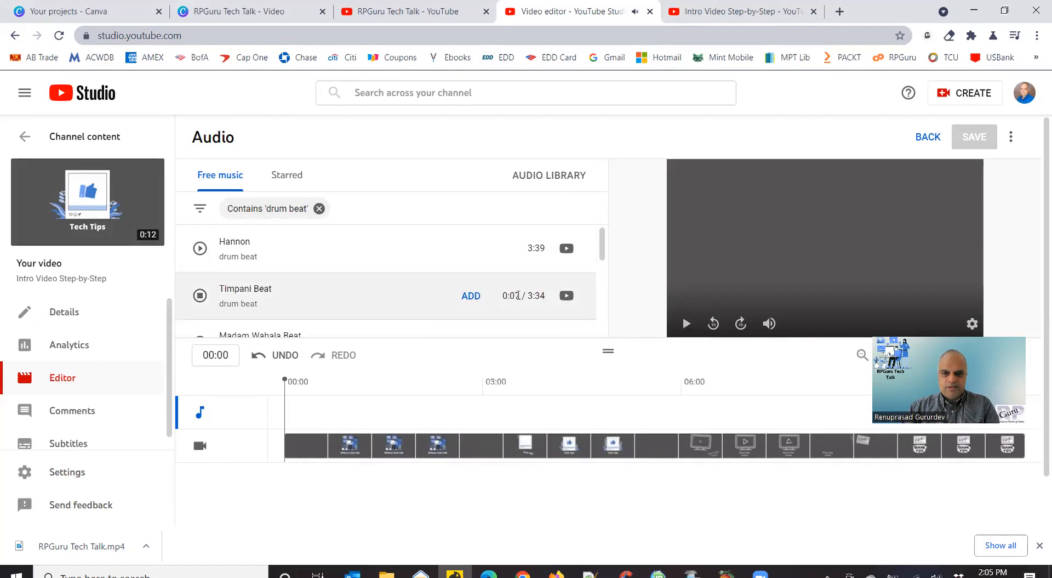
Add the Timpani Beat track to the video, save the changes, and go back to the channel's content list
{"action": "left_click", "coordinate": [471, 296]}
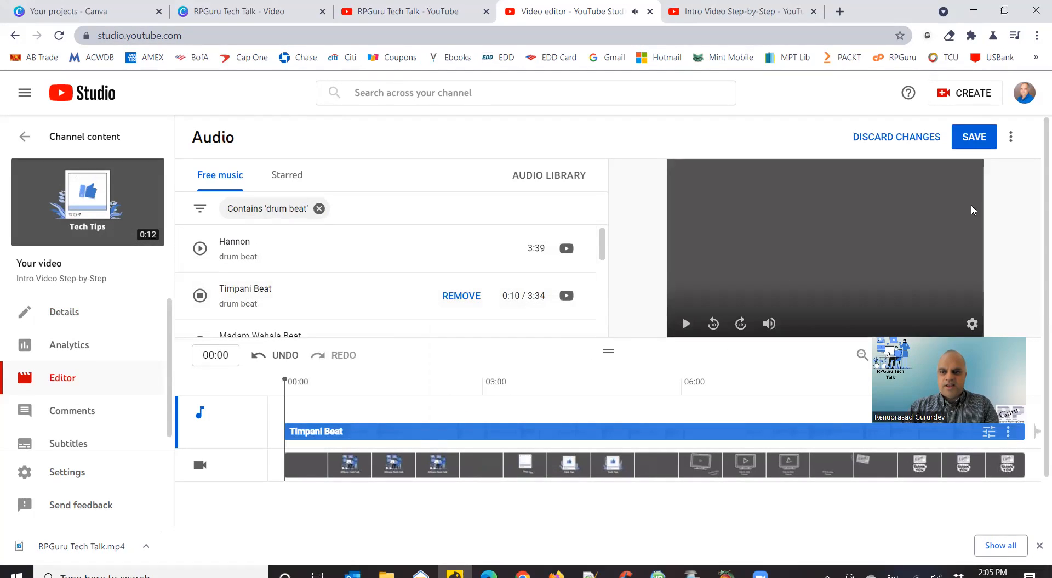
{"action": "left_click", "coordinate": [976, 142]}
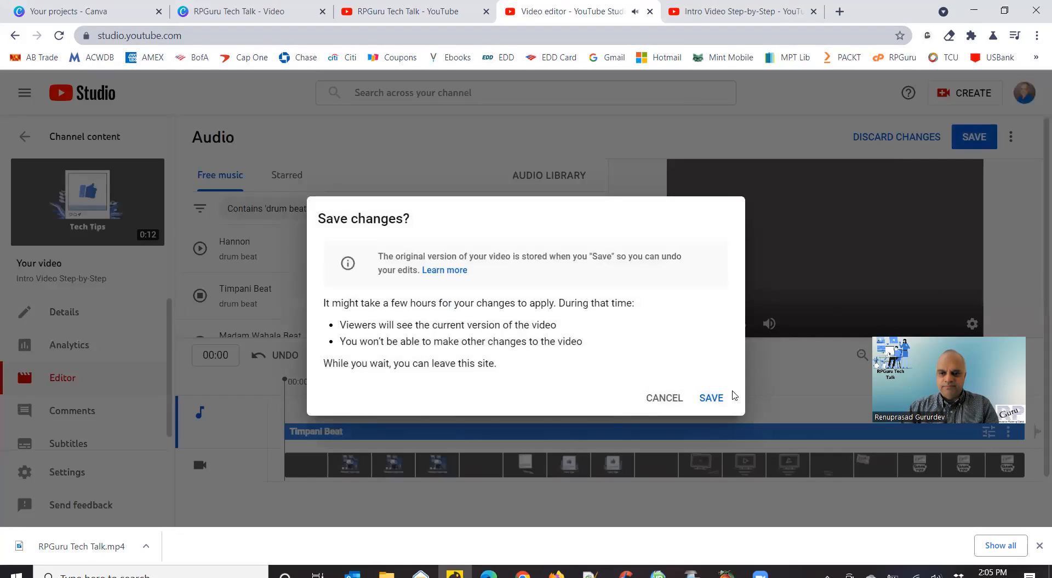
{"action": "left_click", "coordinate": [710, 400]}
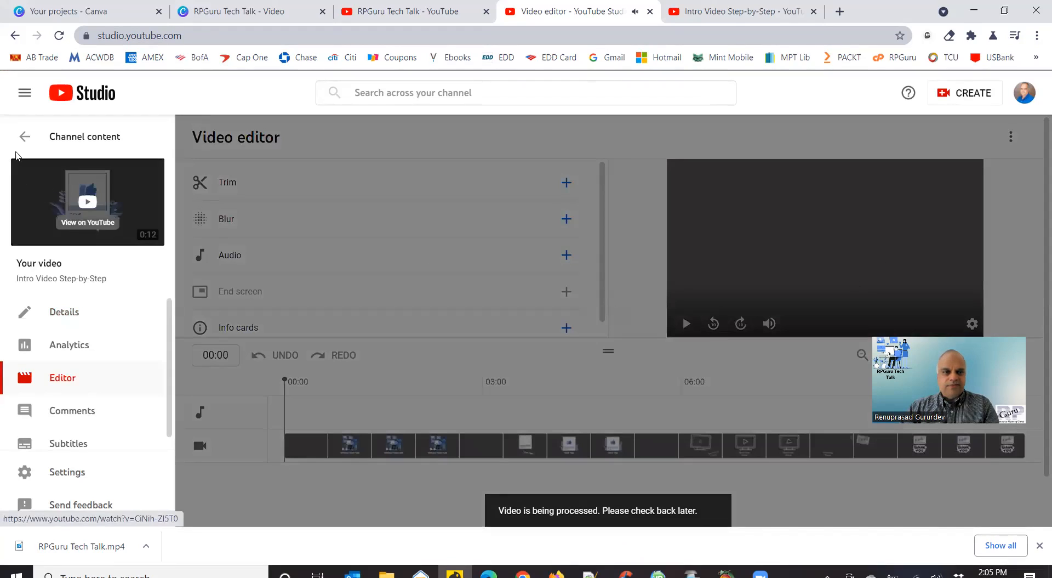
{"action": "left_click", "coordinate": [22, 143]}
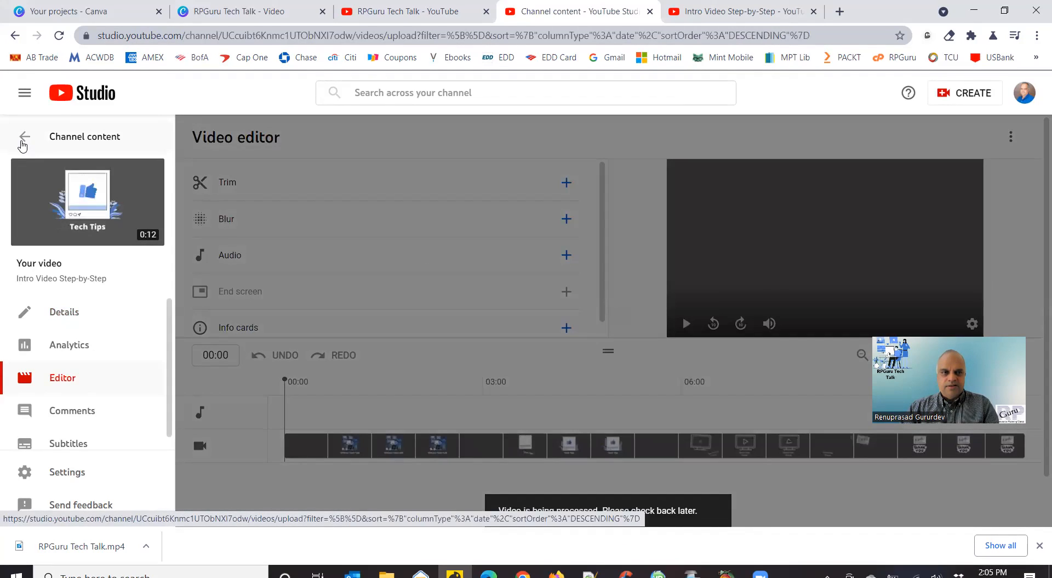